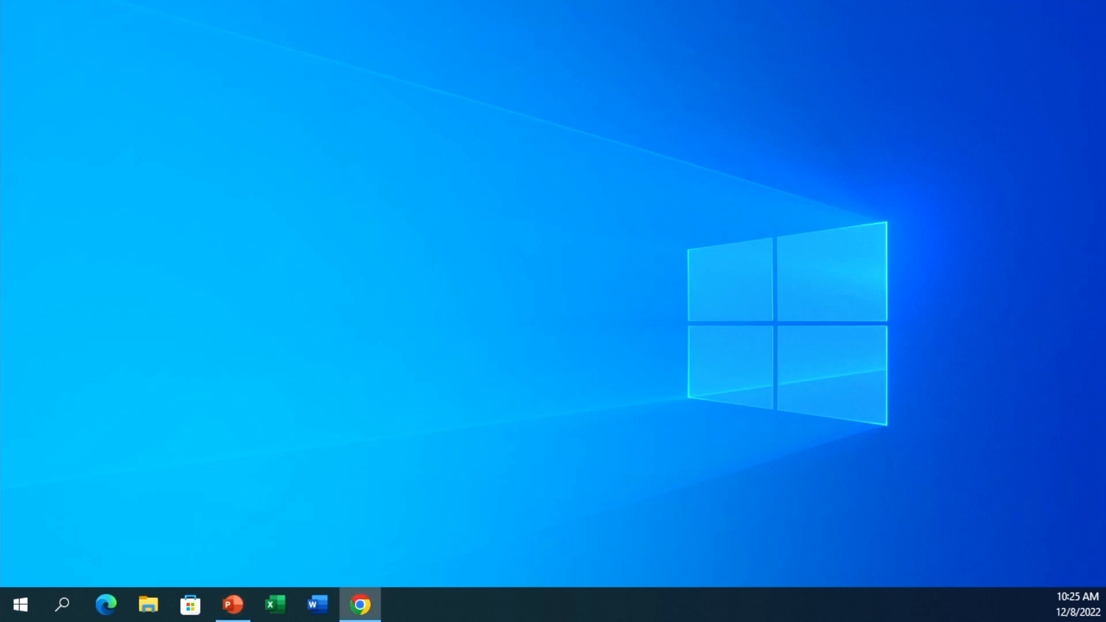
# - Restore the minimized Chrome window that holds the Infor payroll page
pyautogui.moveTo(874, 377); pyautogui.dragTo(1, 180)
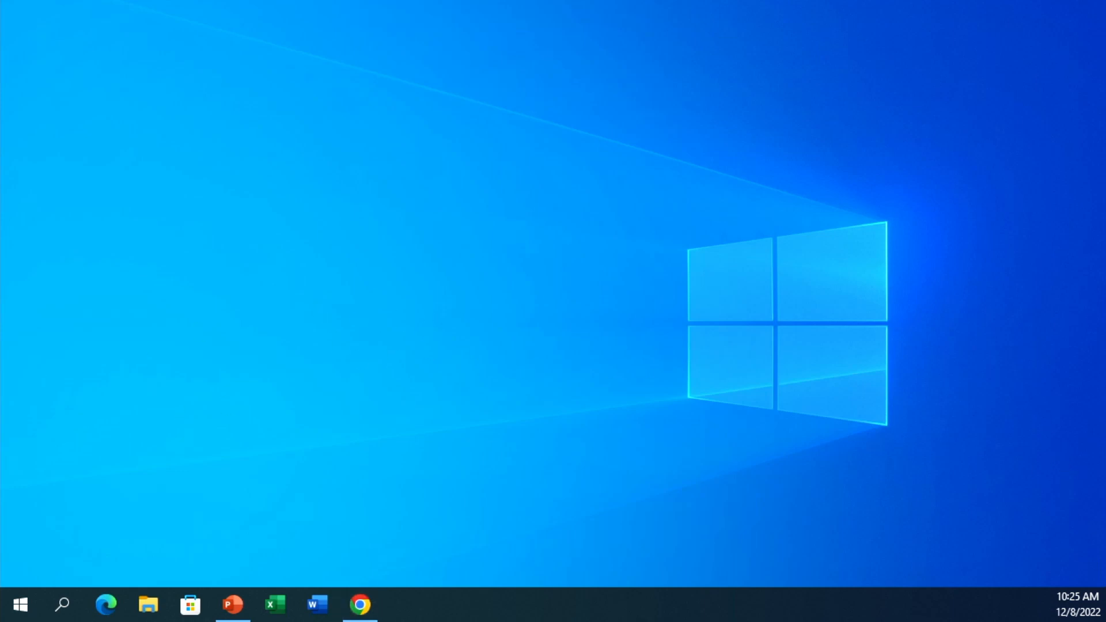
# - Maximize the Chrome window with the Infor payroll page to fill the screen
pyautogui.click(360, 604)
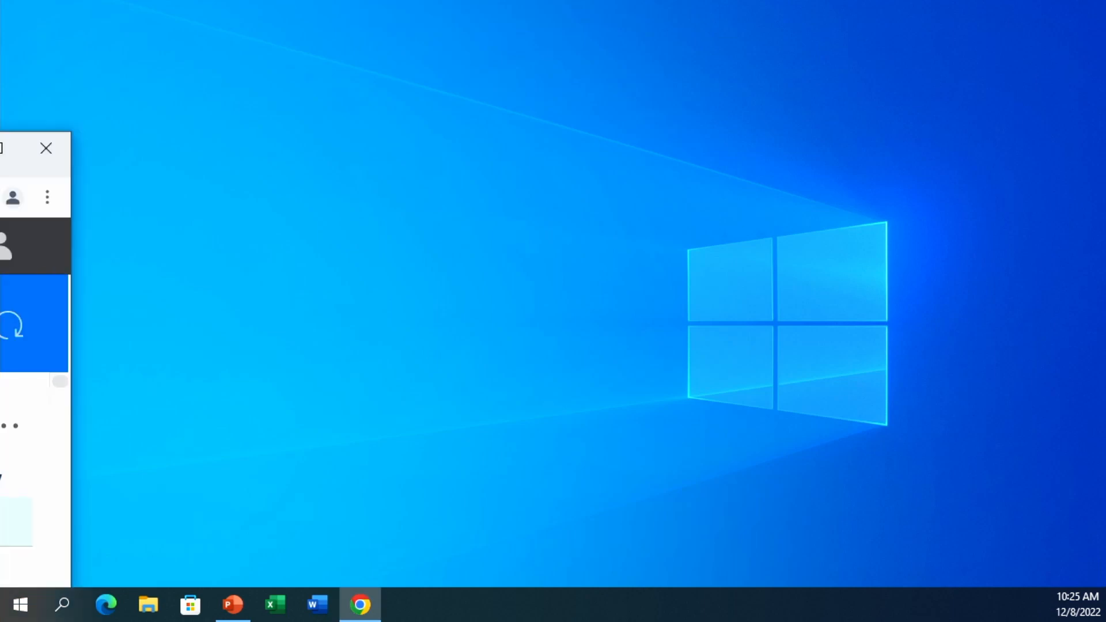
pyautogui.moveTo(36, 135); pyautogui.dragTo(591, 121)
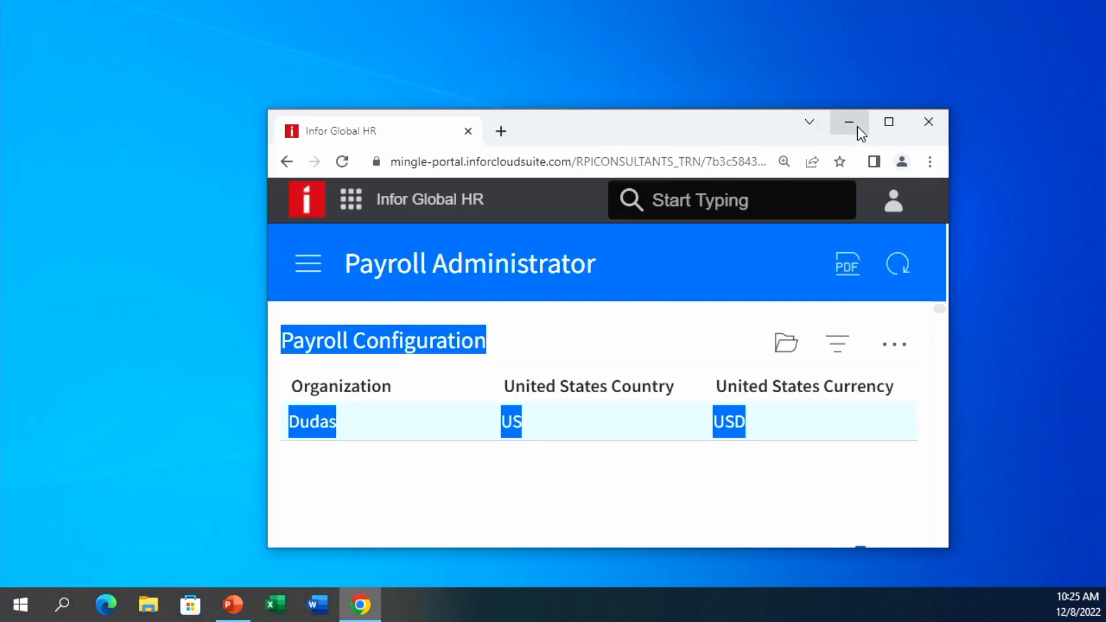
pyautogui.click(887, 122)
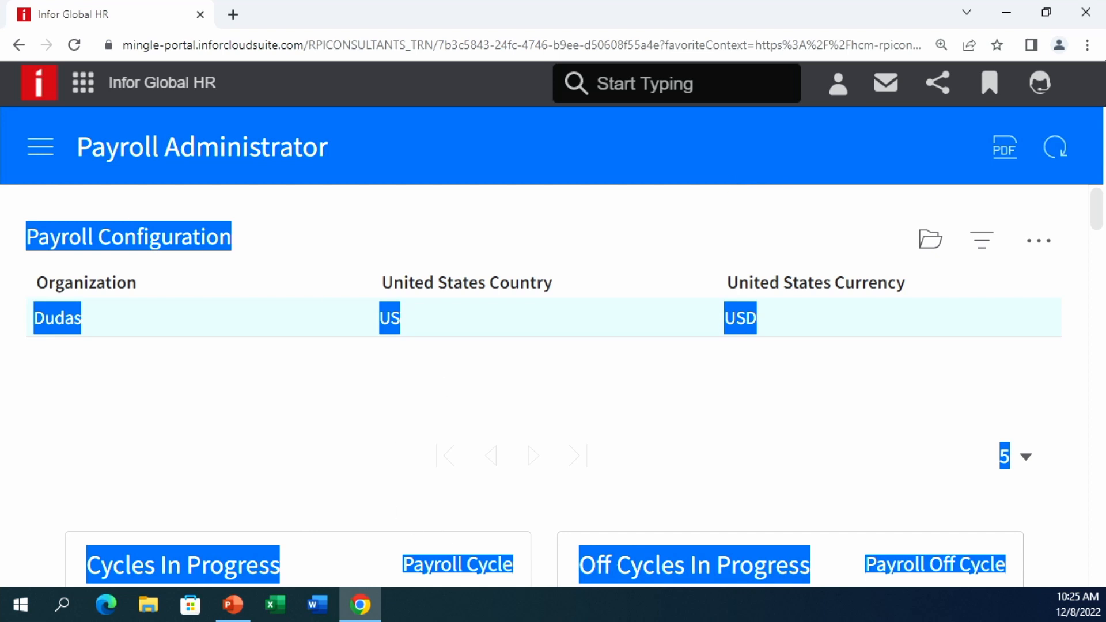
pyautogui.hotkey('alt', 'Tab')
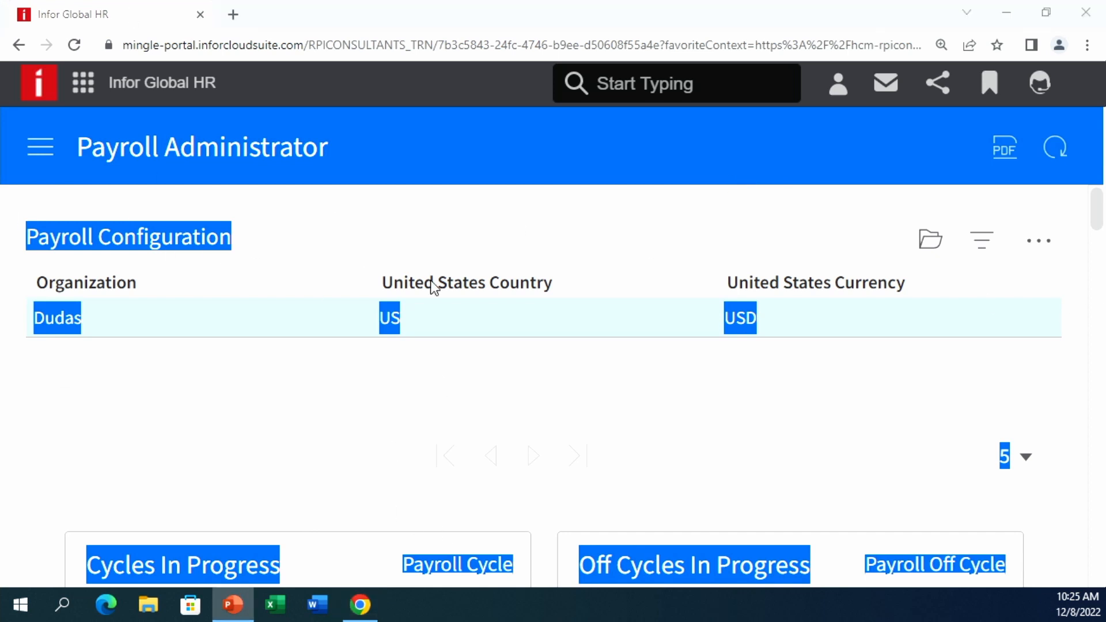
pyautogui.click(202, 202)
# - Go to Time Record Processing > Time Record Batches from the navigation panel
pyautogui.click(40, 151)
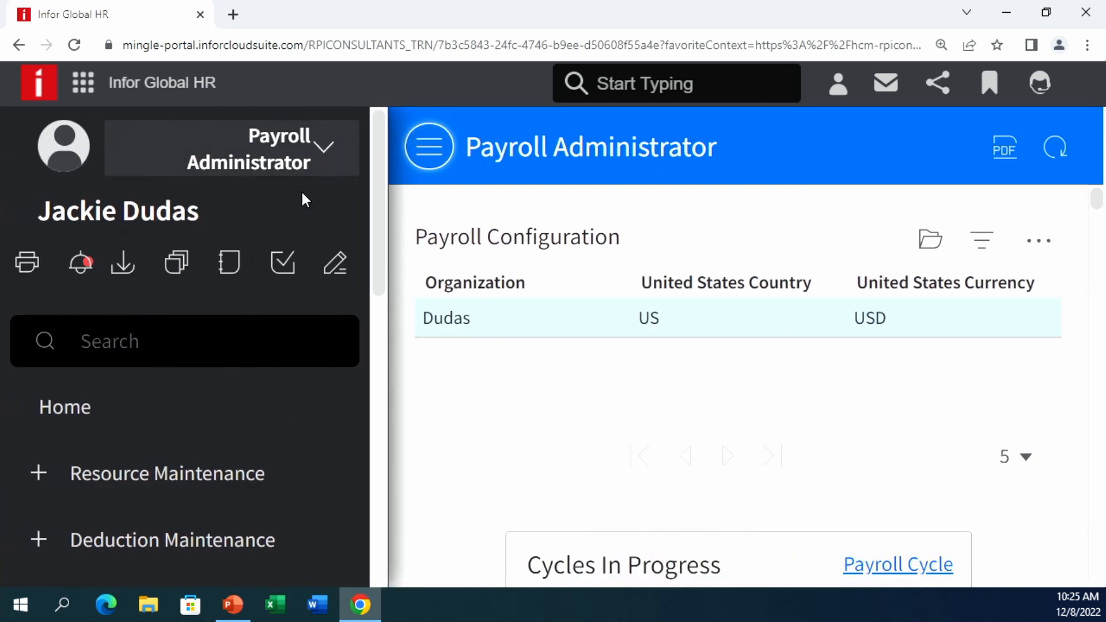
pyautogui.scroll(-5, 265, 455)
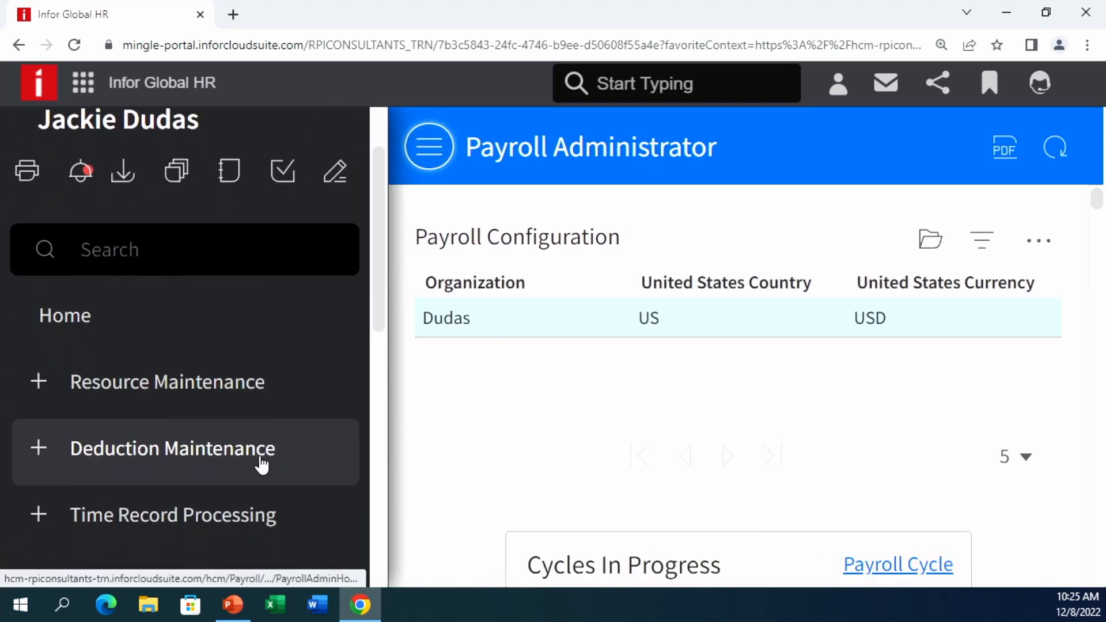
pyautogui.click(239, 357)
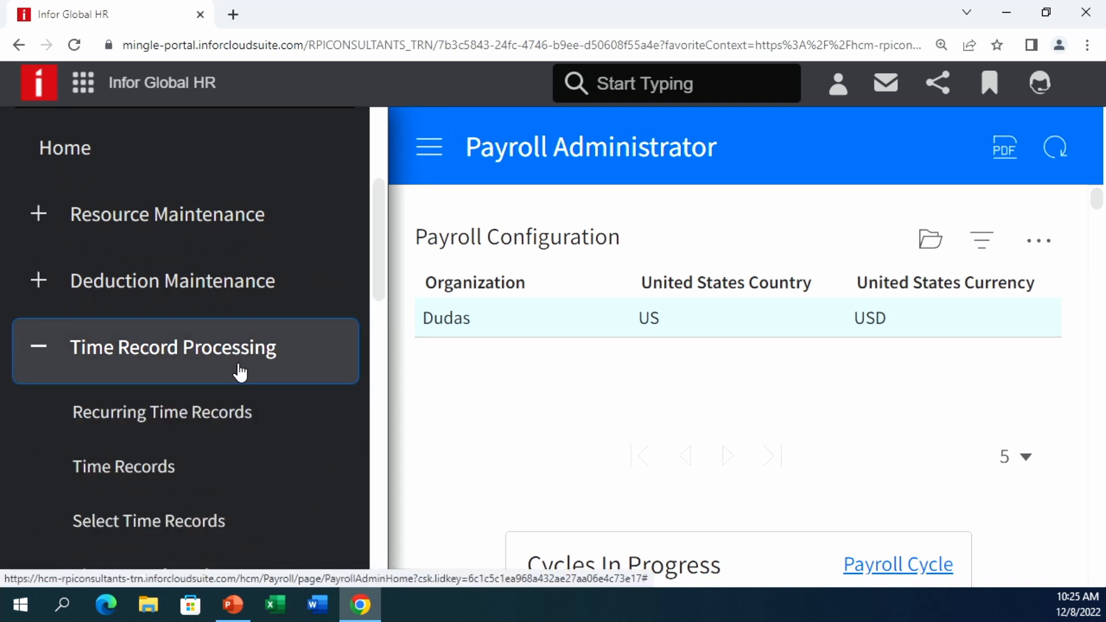
pyautogui.scroll(-7, 230, 387)
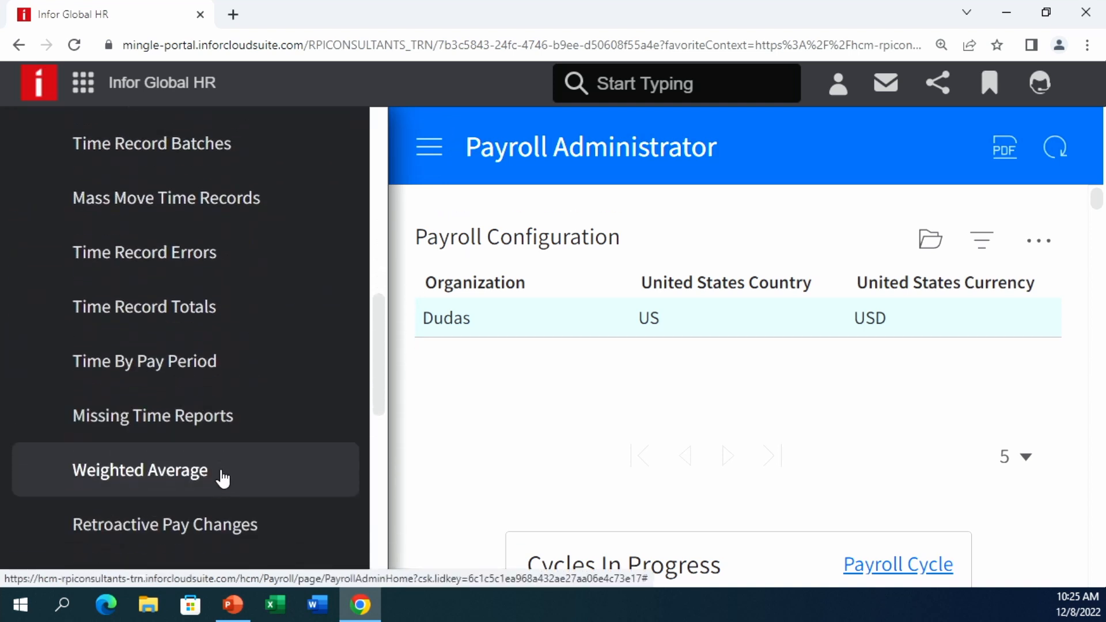
pyautogui.scroll(2, 216, 449)
pyautogui.click(193, 285)
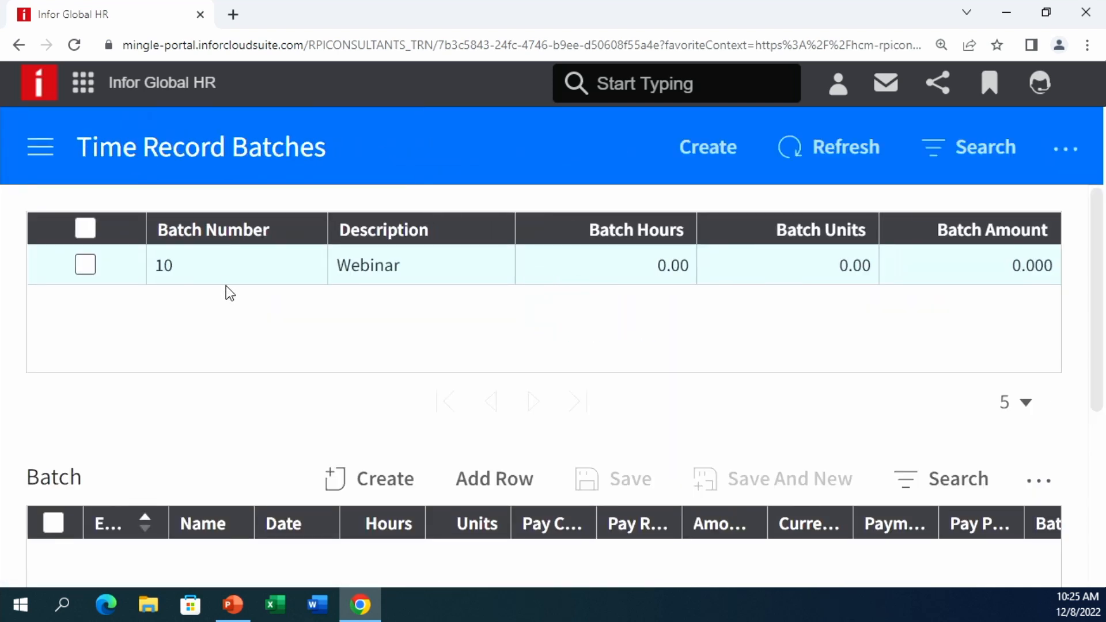
# - Add a new time record row to batch 10 Webinar for employment ID 2
pyautogui.click(221, 267)
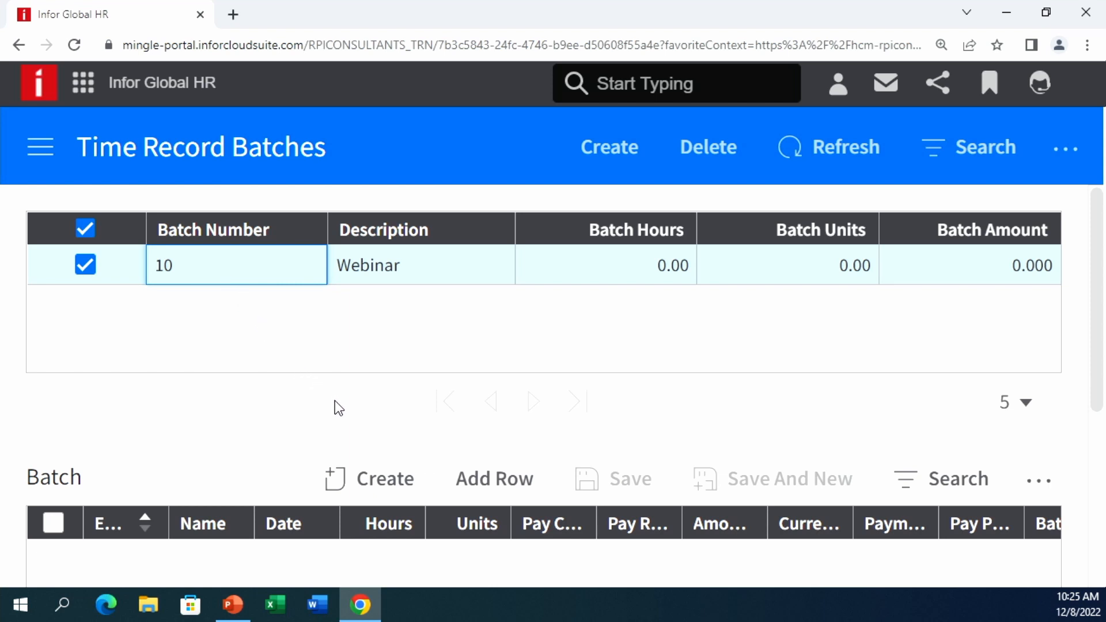
pyautogui.scroll(-3, 369, 420)
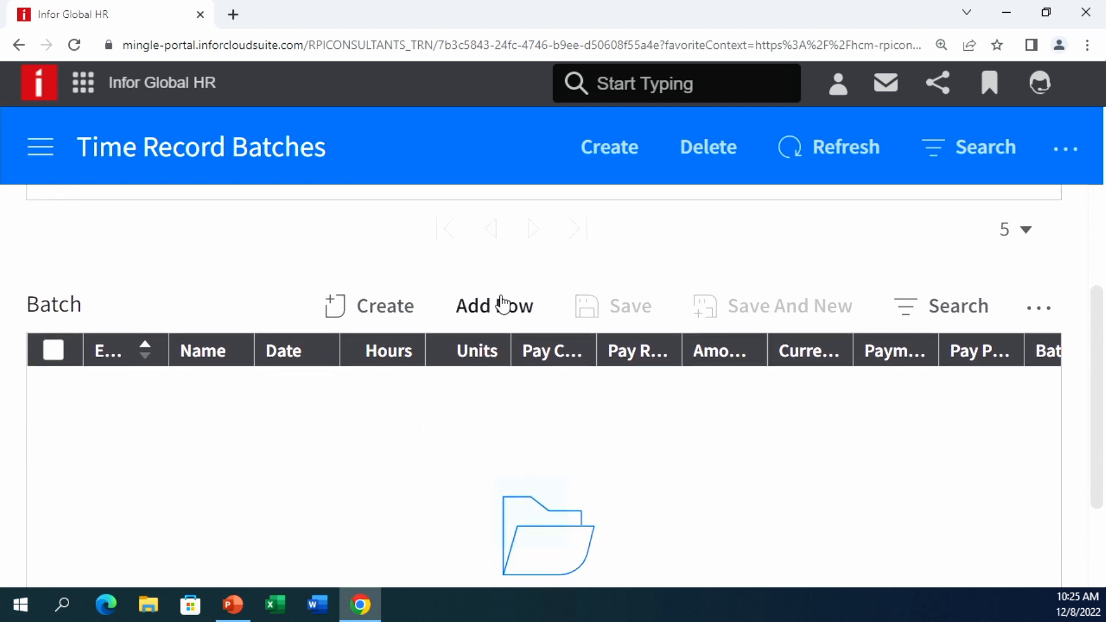
pyautogui.click(501, 311)
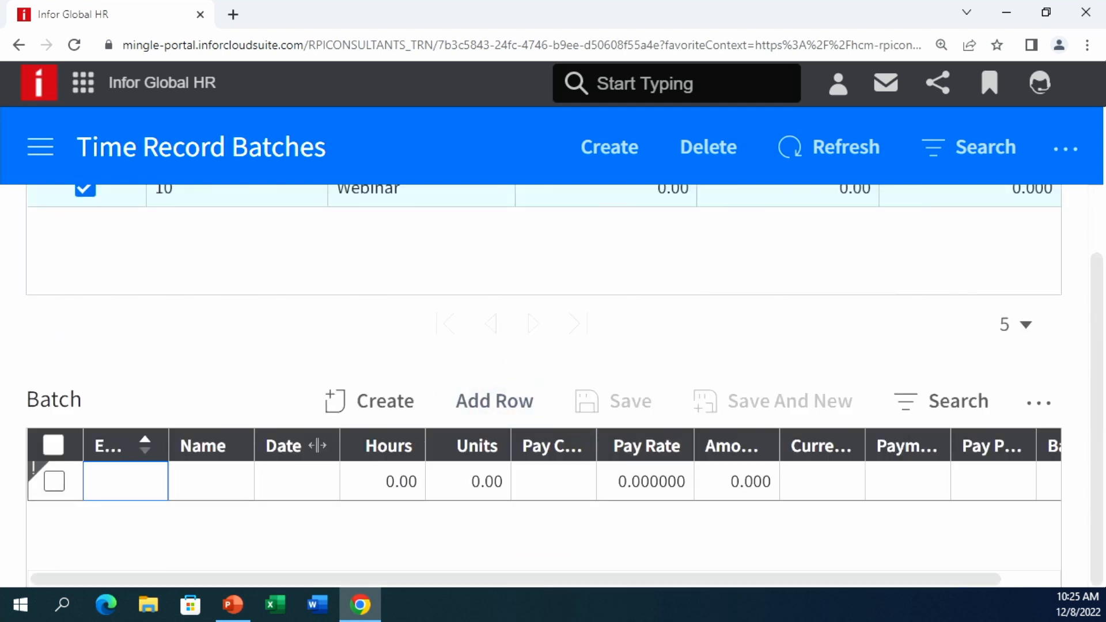
pyautogui.moveTo(172, 438); pyautogui.dragTo(280, 447)
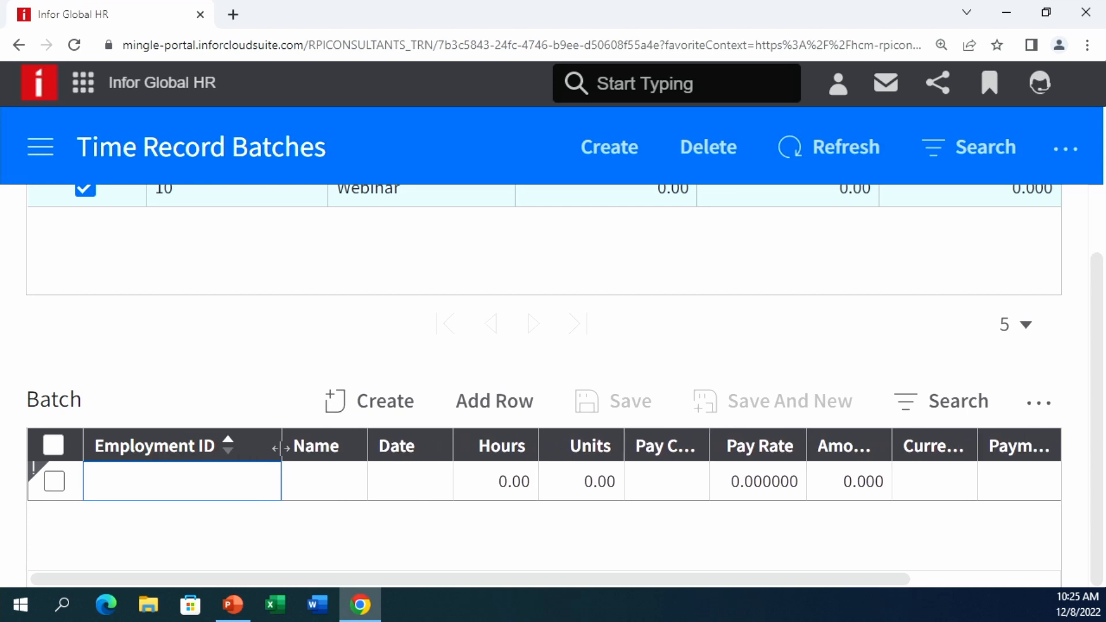
pyautogui.click(184, 480)
pyautogui.write('2')
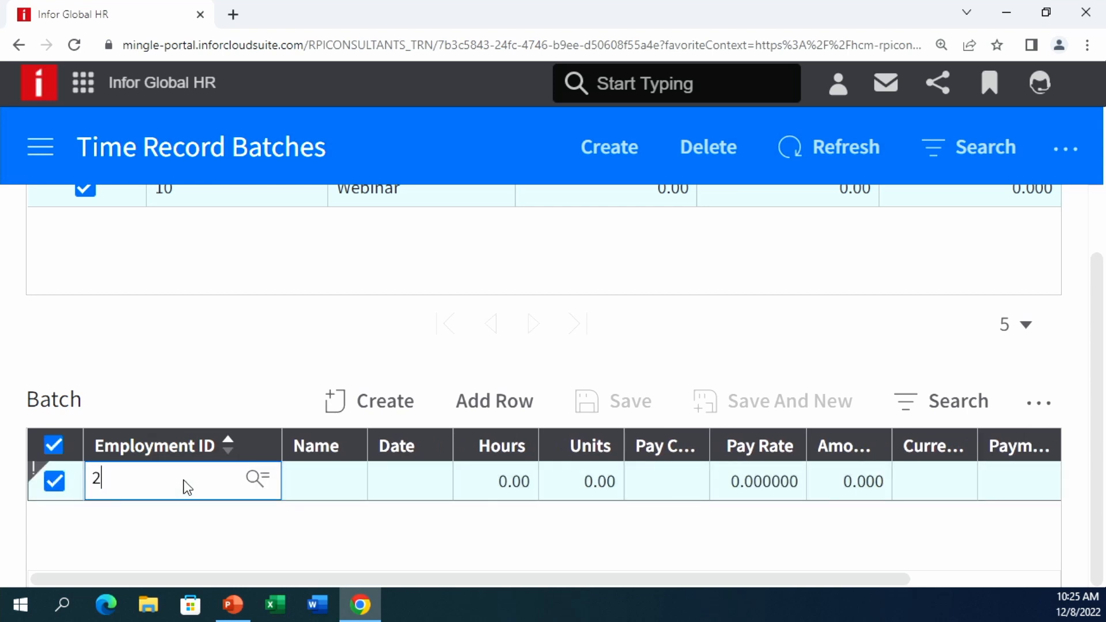
pyautogui.press('Tab')
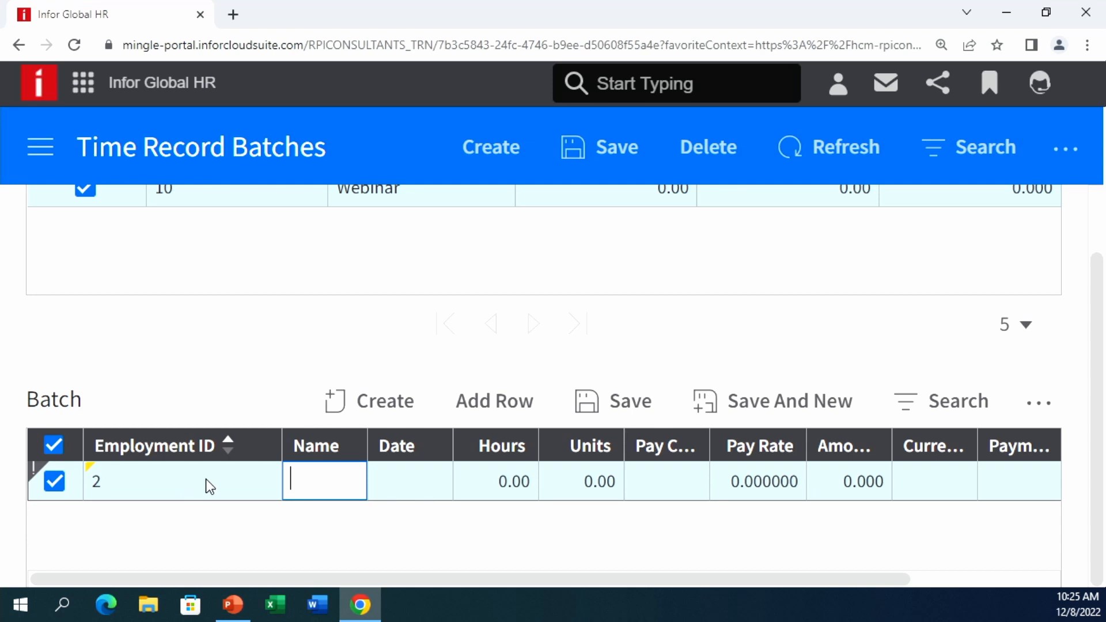
# - Enter date 12/8 and 2 hours on the new time record
pyautogui.write('2')
pyautogui.press('BackSpace')
pyautogui.press('Tab')
pyautogui.write('12/8')
pyautogui.press('Tab')
pyautogui.write('2')
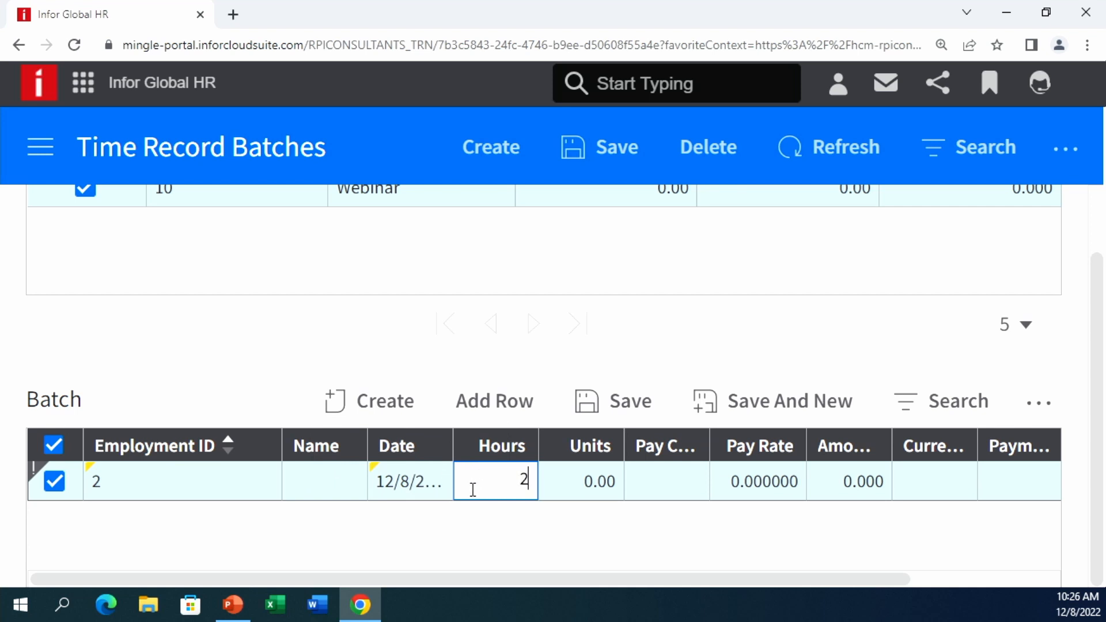
pyautogui.press('Tab')
# - Set the pay code to REGULAR and save the record into batch 10
pyautogui.press('Tab')
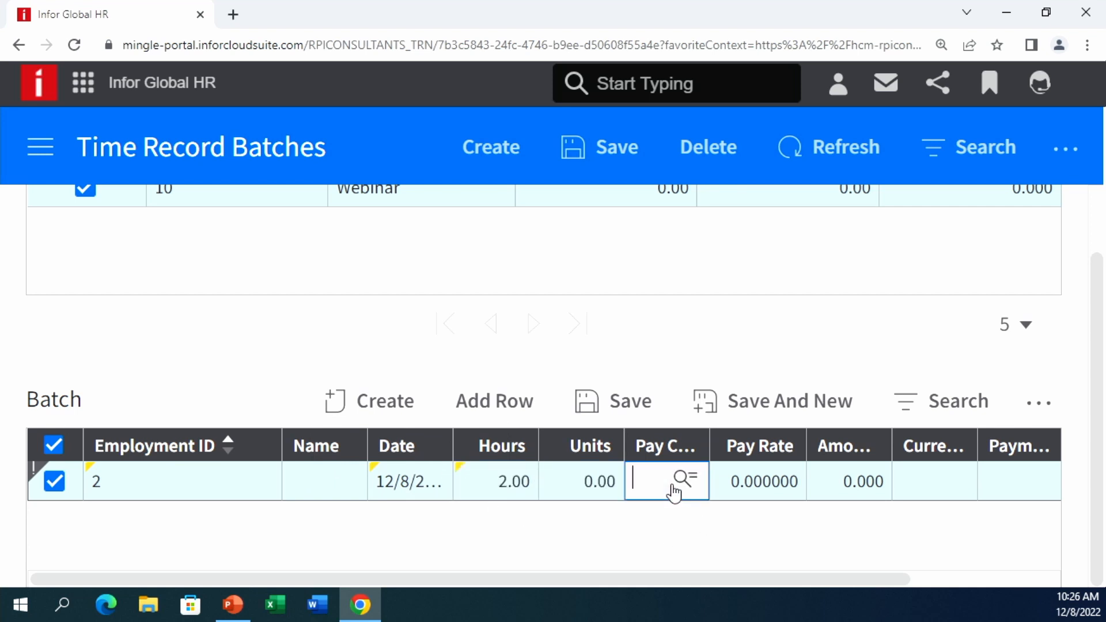
pyautogui.write('OVERTIME')
pyautogui.press('Tab')
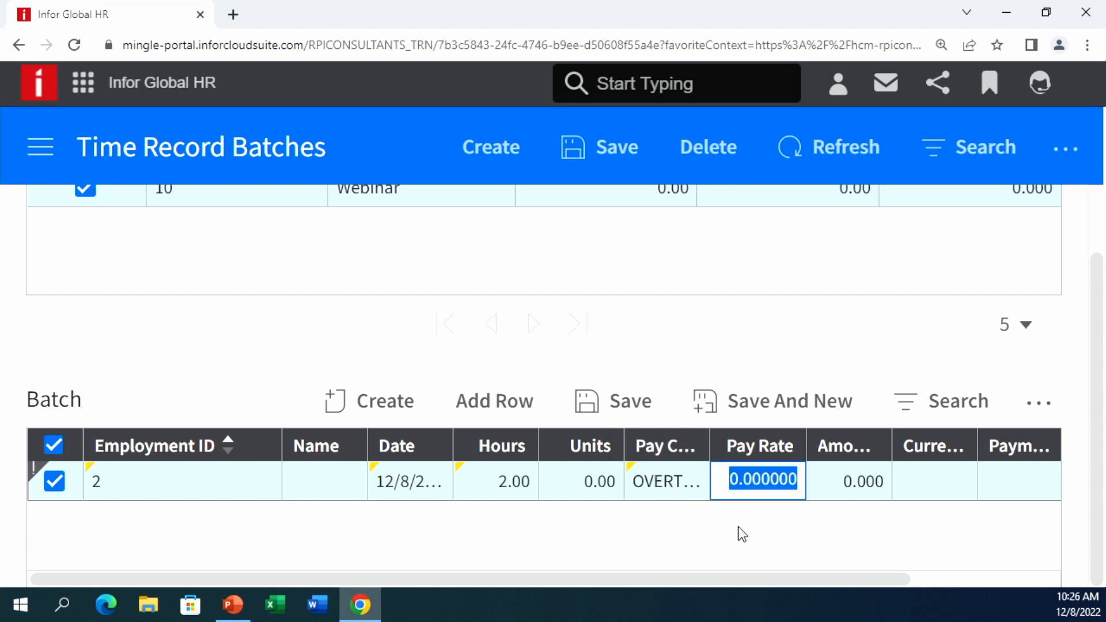
pyautogui.click(697, 485)
pyautogui.write('REGULAR')
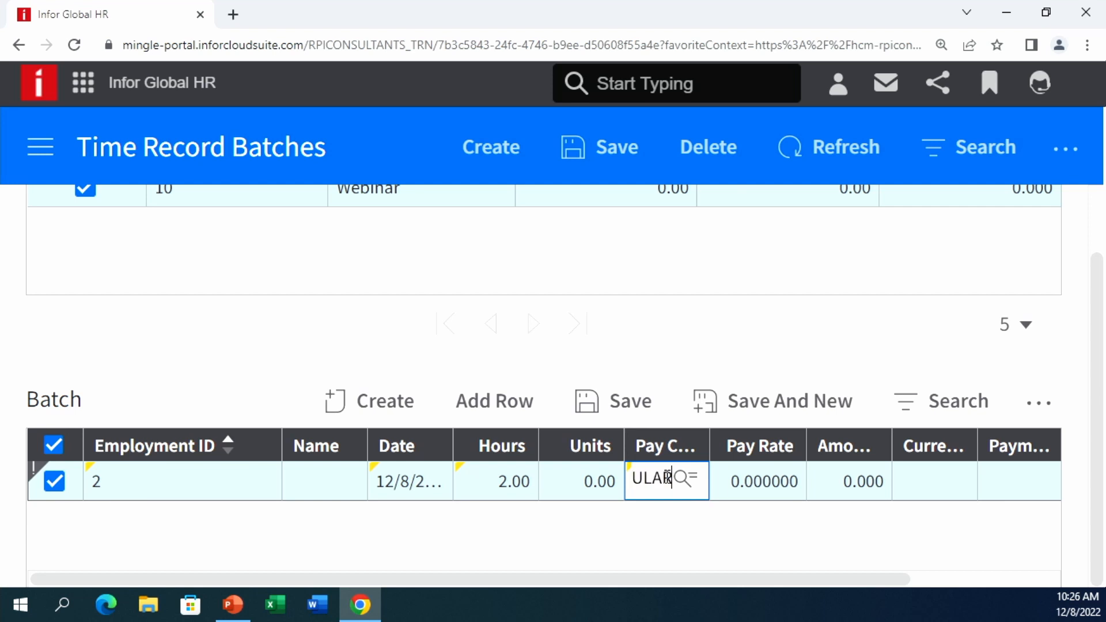
pyautogui.press('Tab')
pyautogui.click(667, 538)
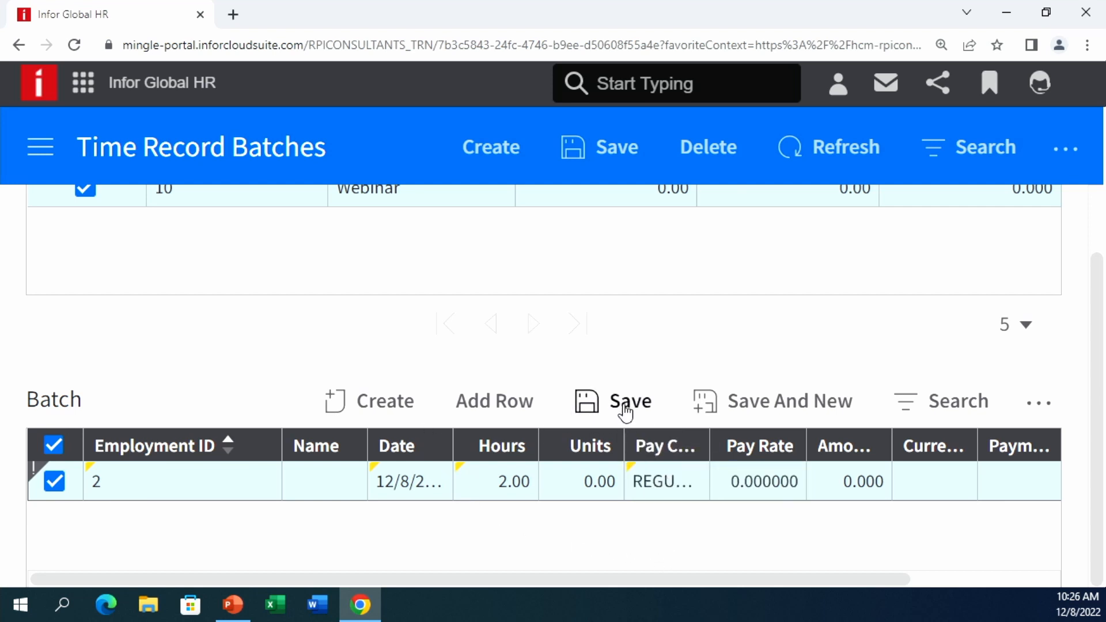
pyautogui.click(733, 409)
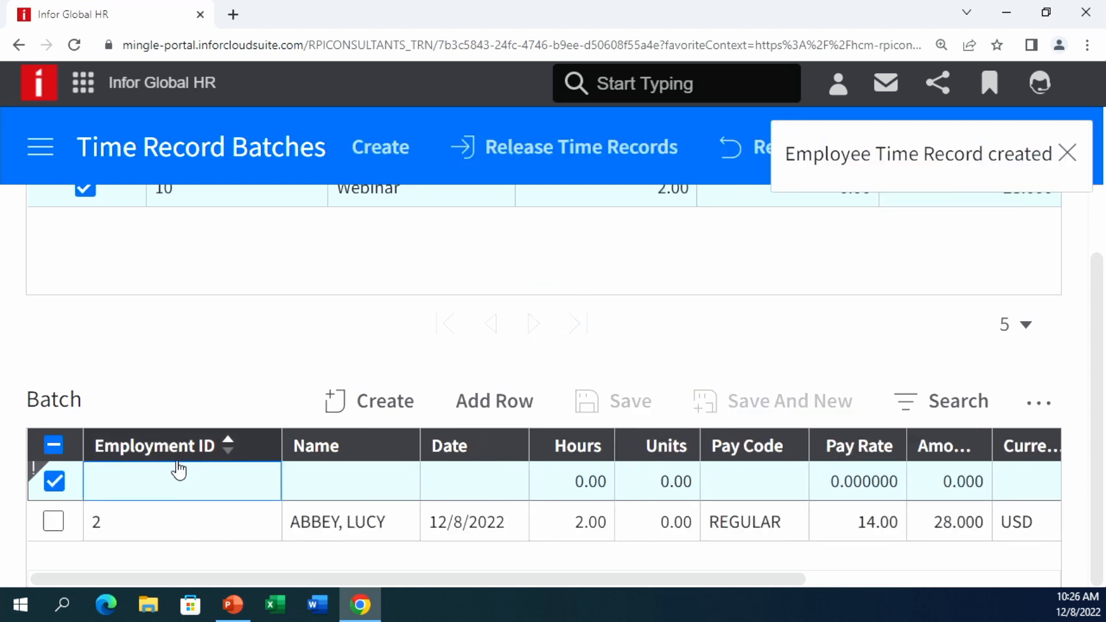
pyautogui.click(166, 473)
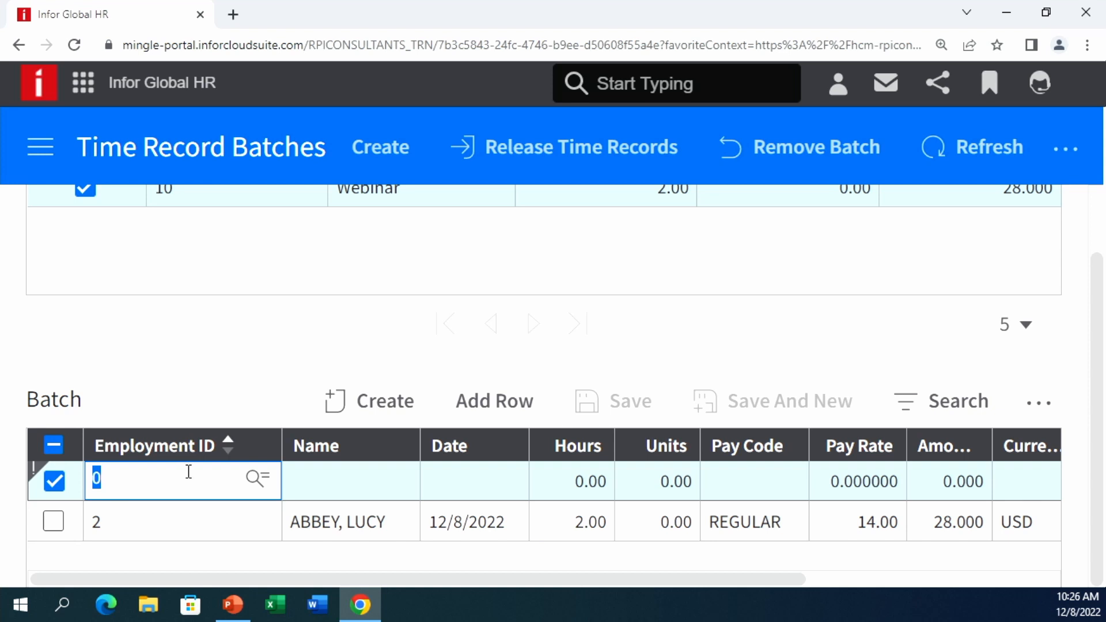
# - Start a new standalone time record for employment ID 2 and review the form
pyautogui.click(358, 420)
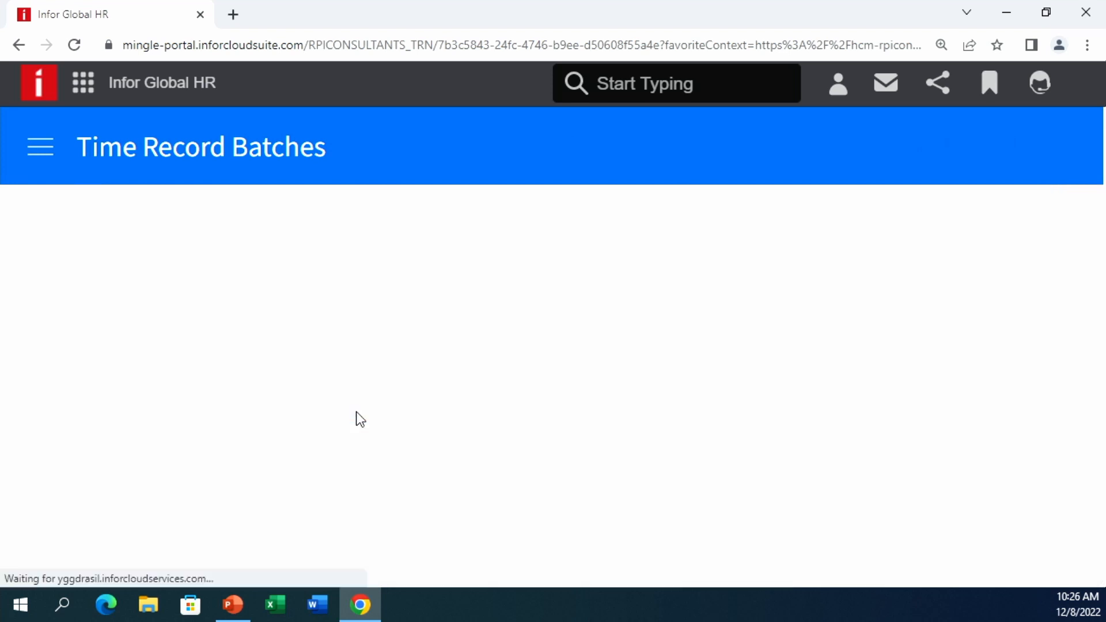
pyautogui.click(489, 264)
pyautogui.write('2')
pyautogui.press('Tab')
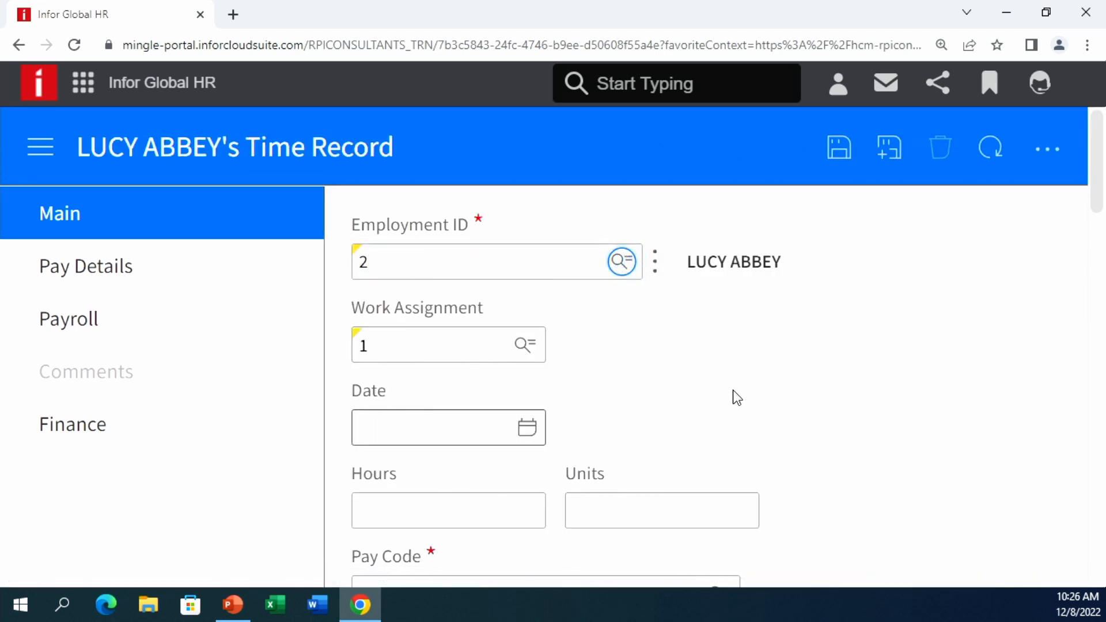
pyautogui.scroll(-1, 731, 392)
pyautogui.scroll(-1, 743, 403)
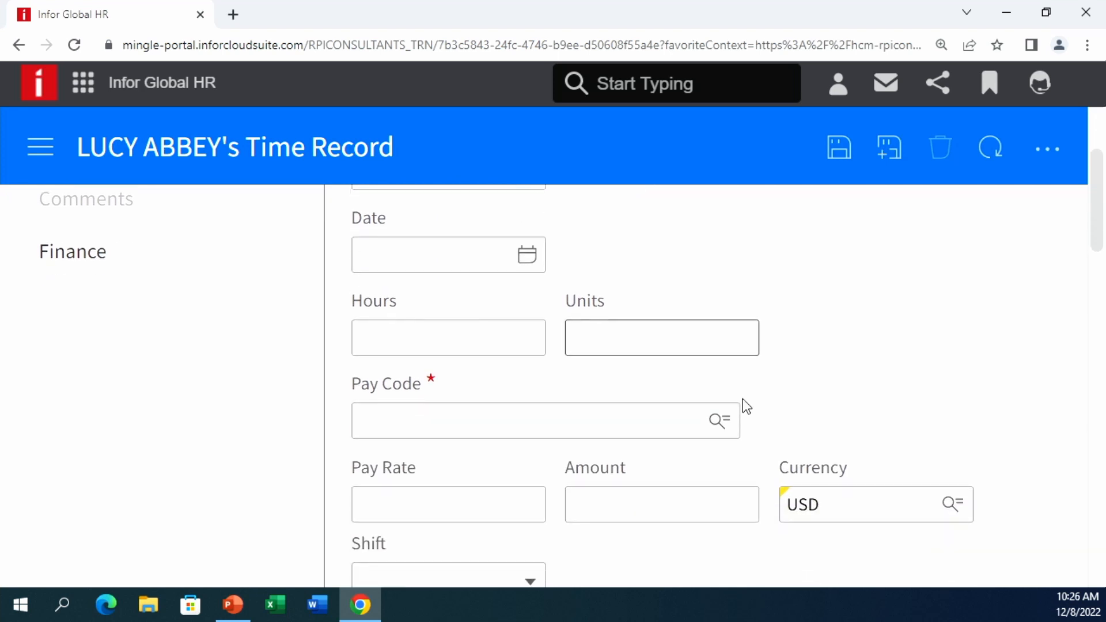
pyautogui.scroll(-1, 790, 427)
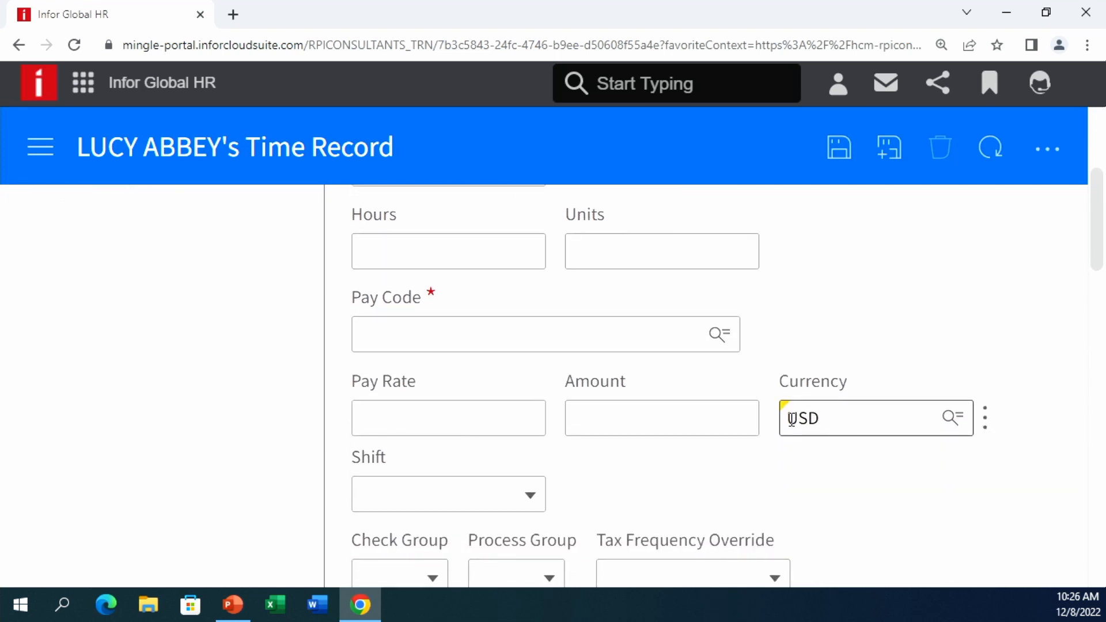
pyautogui.scroll(3, 792, 418)
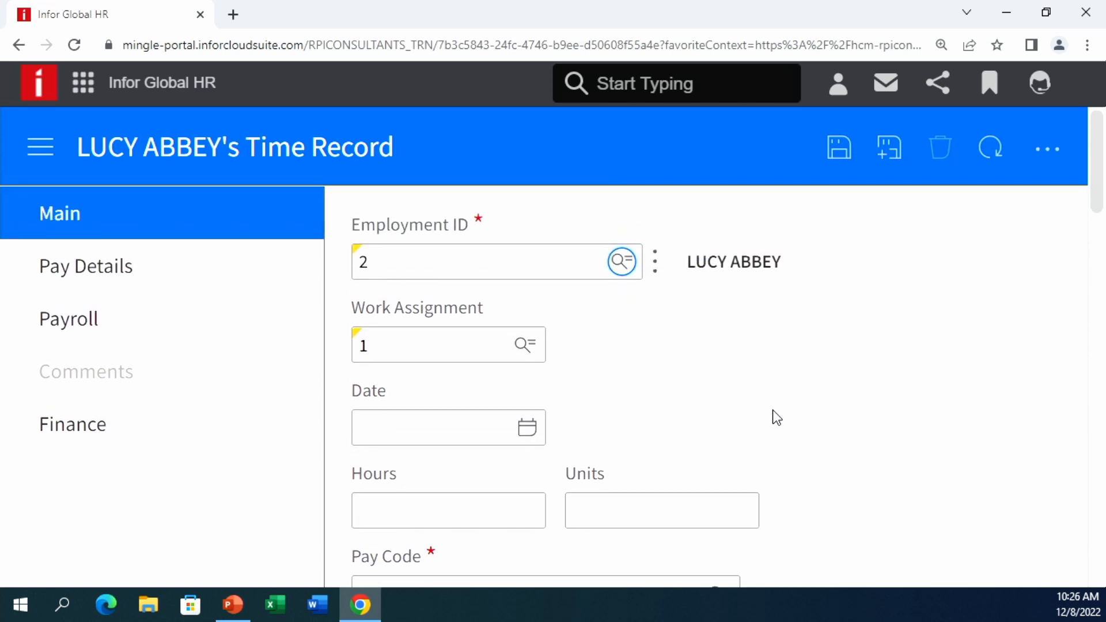
# - Leave the form without saving the time record and open the navigation panel
pyautogui.click(19, 45)
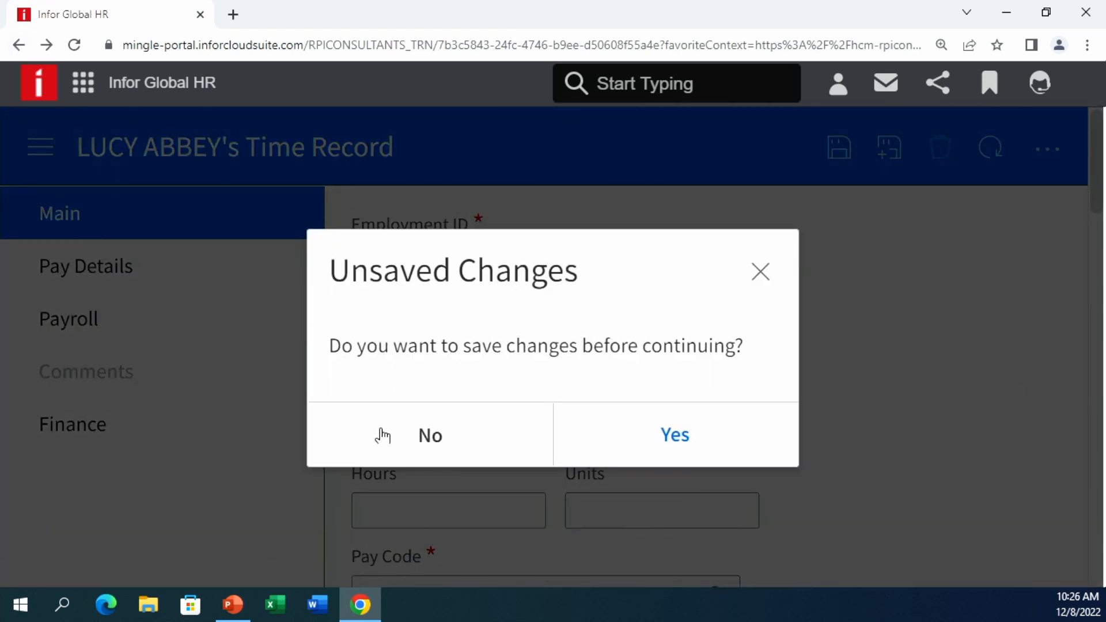
pyautogui.click(382, 436)
pyautogui.click(40, 147)
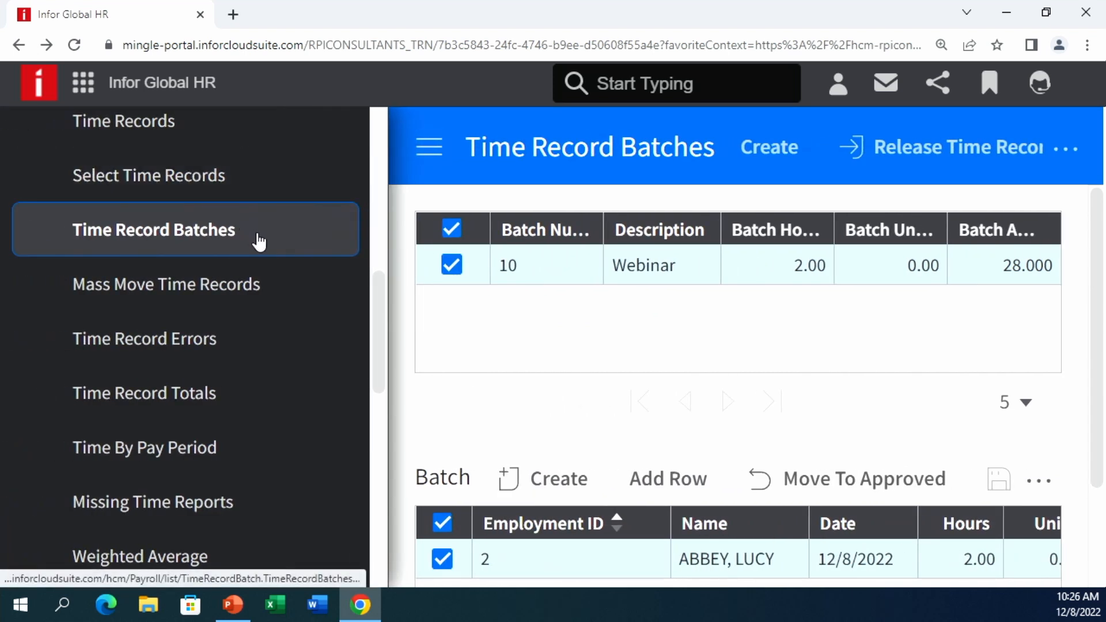
# - Open Time Records and view its Batch and Current Cycle tabs
pyautogui.scroll(1, 292, 288)
pyautogui.scroll(1, 292, 288)
pyautogui.scroll(2, 291, 287)
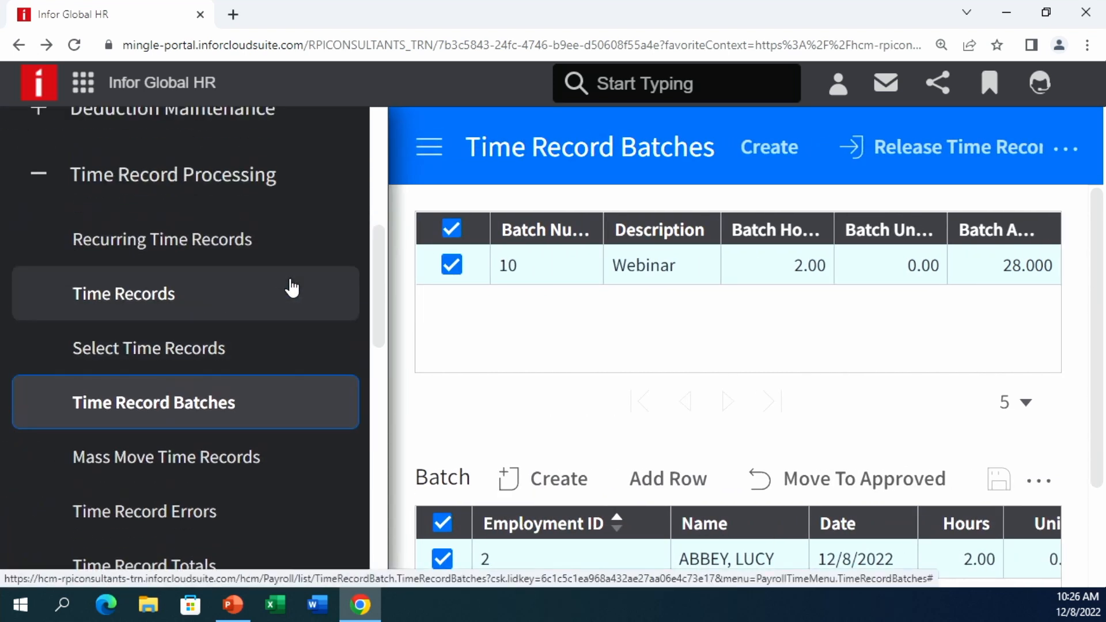
pyautogui.click(292, 288)
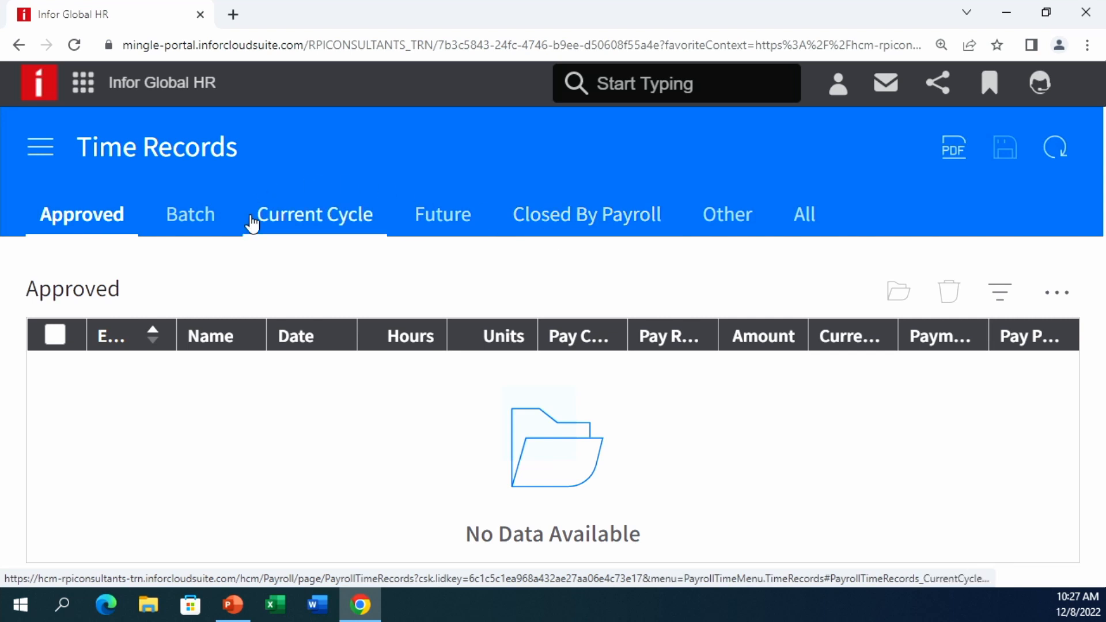
pyautogui.click(196, 214)
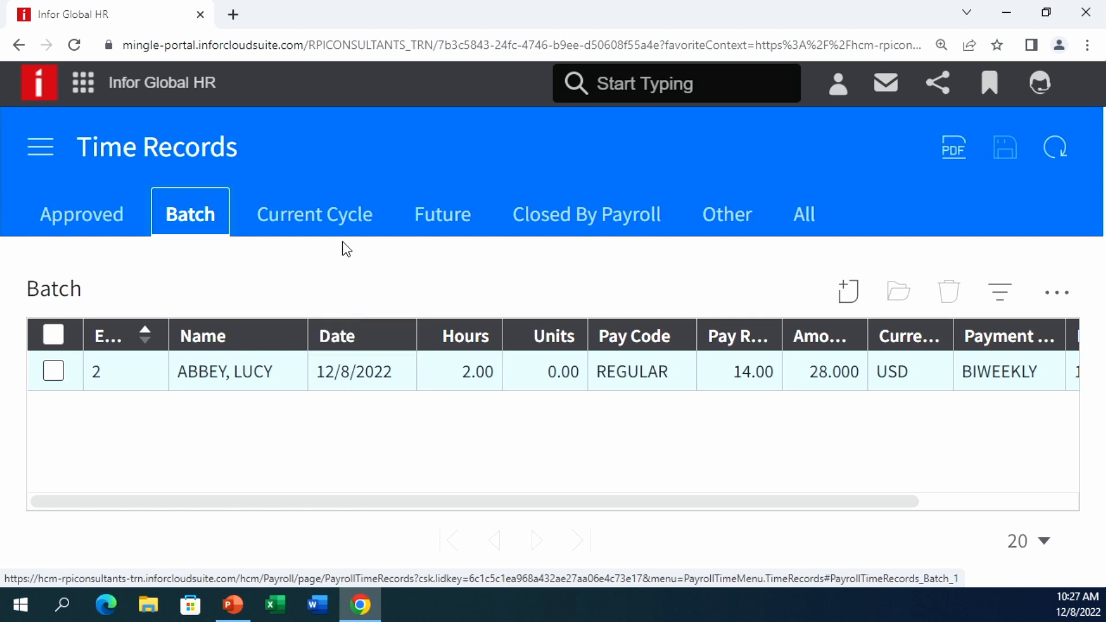
pyautogui.click(337, 224)
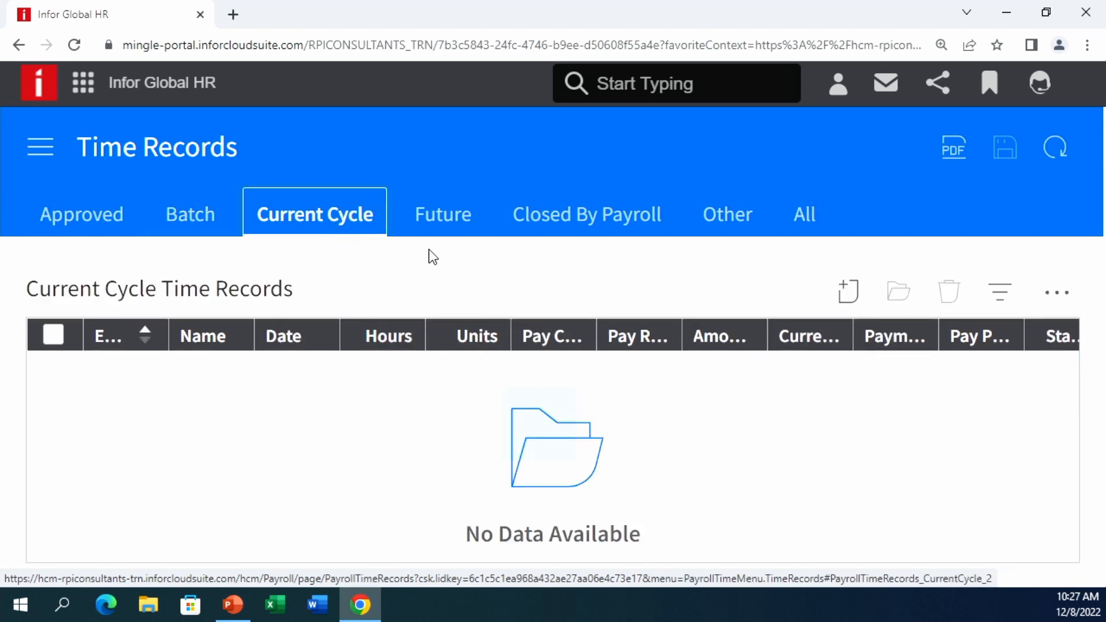
# - Review the Future and Closed By Payroll tabs, then return to Current Cycle
pyautogui.click(441, 225)
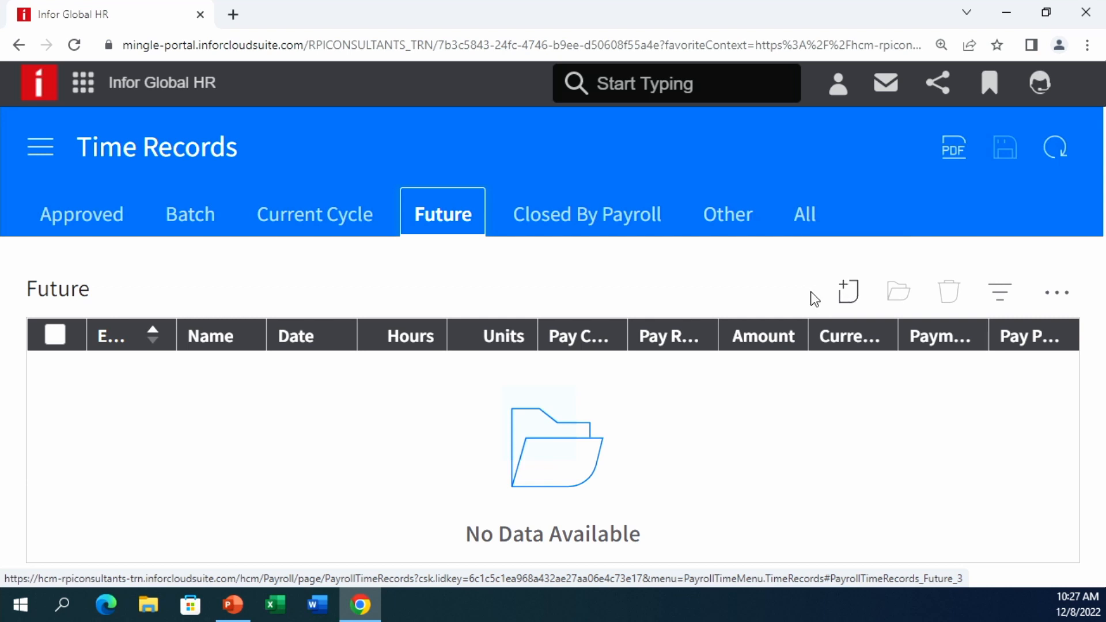
pyautogui.click(591, 217)
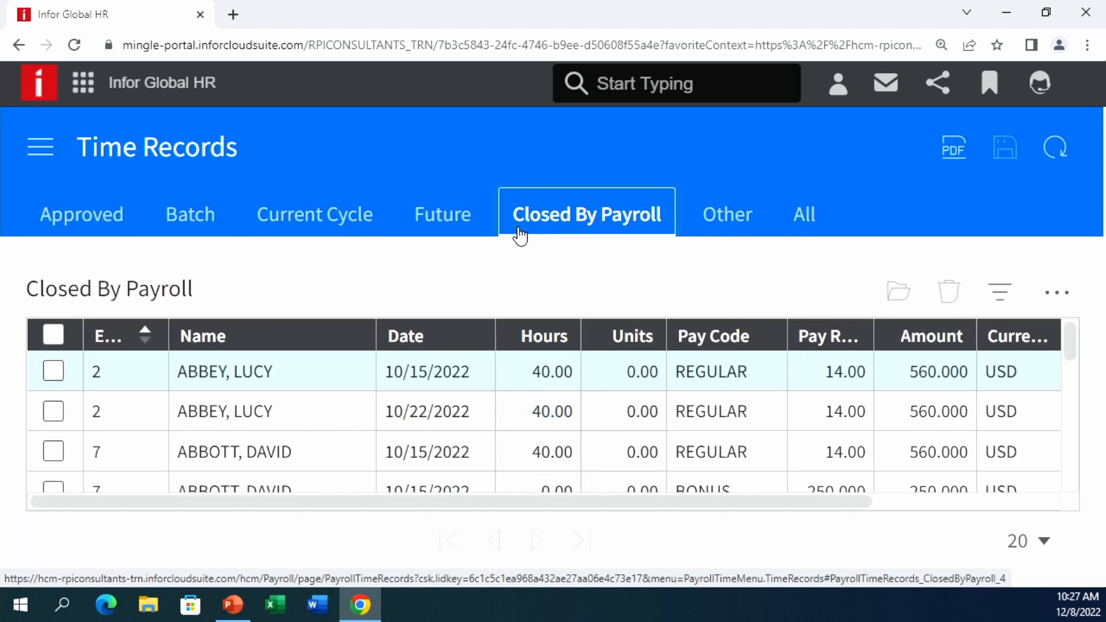
pyautogui.click(38, 151)
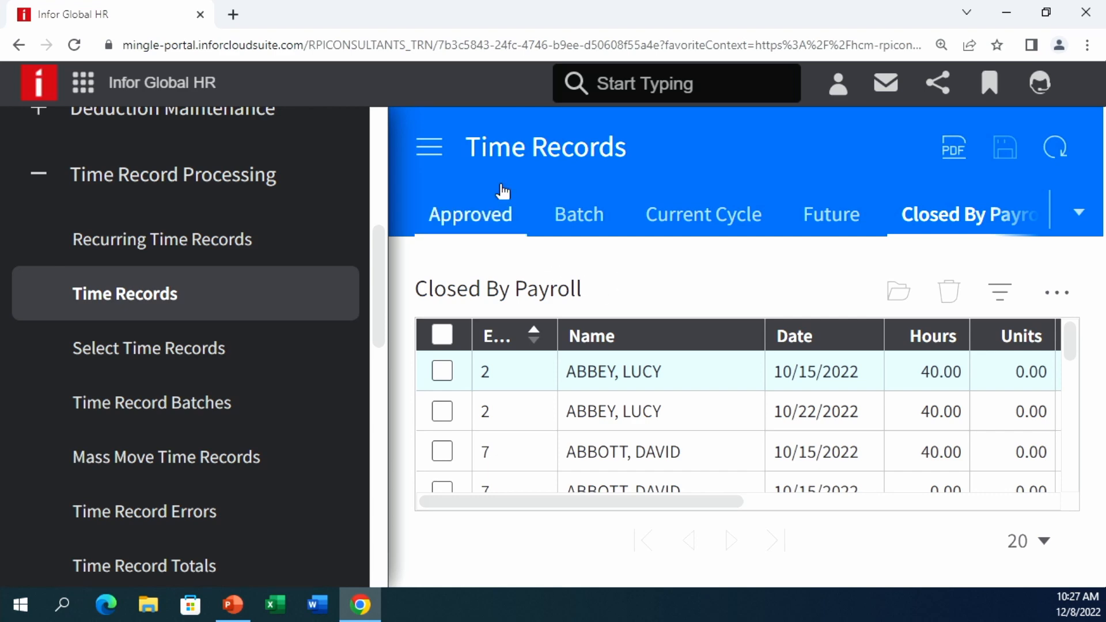
pyautogui.click(426, 146)
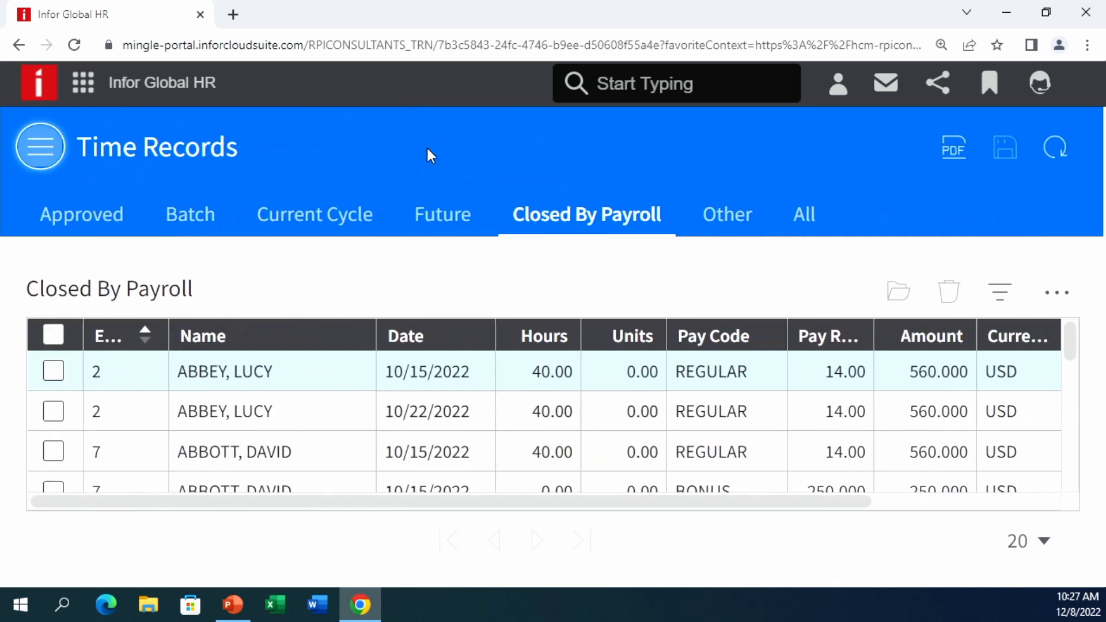
pyautogui.click(331, 217)
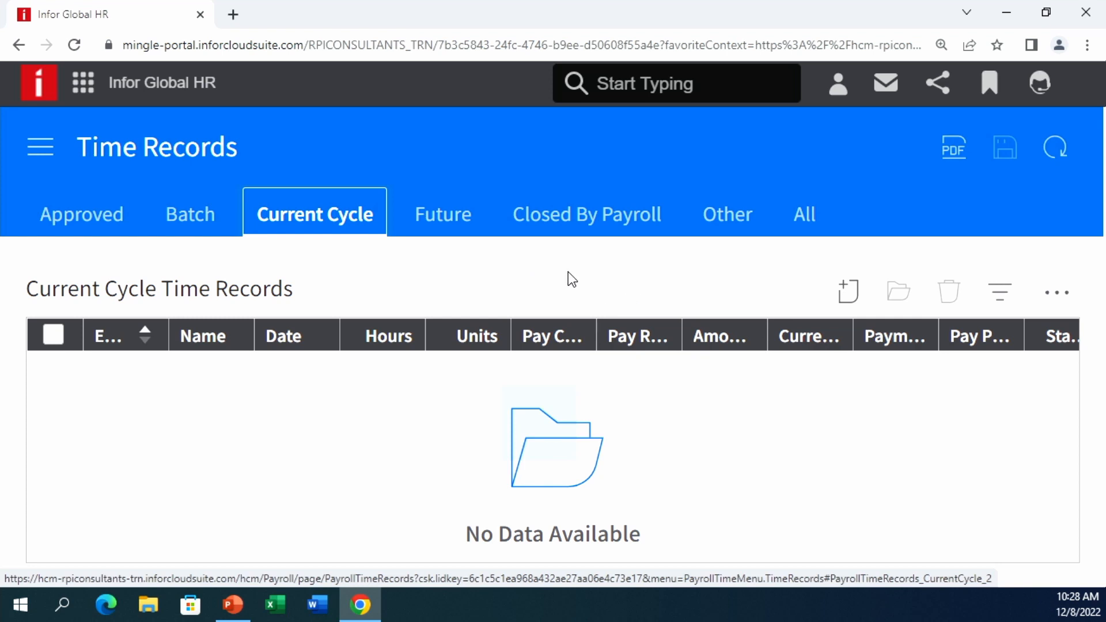
# - Open the navigation menu and expand Cycle Processing to list its payroll pages
pyautogui.click(41, 151)
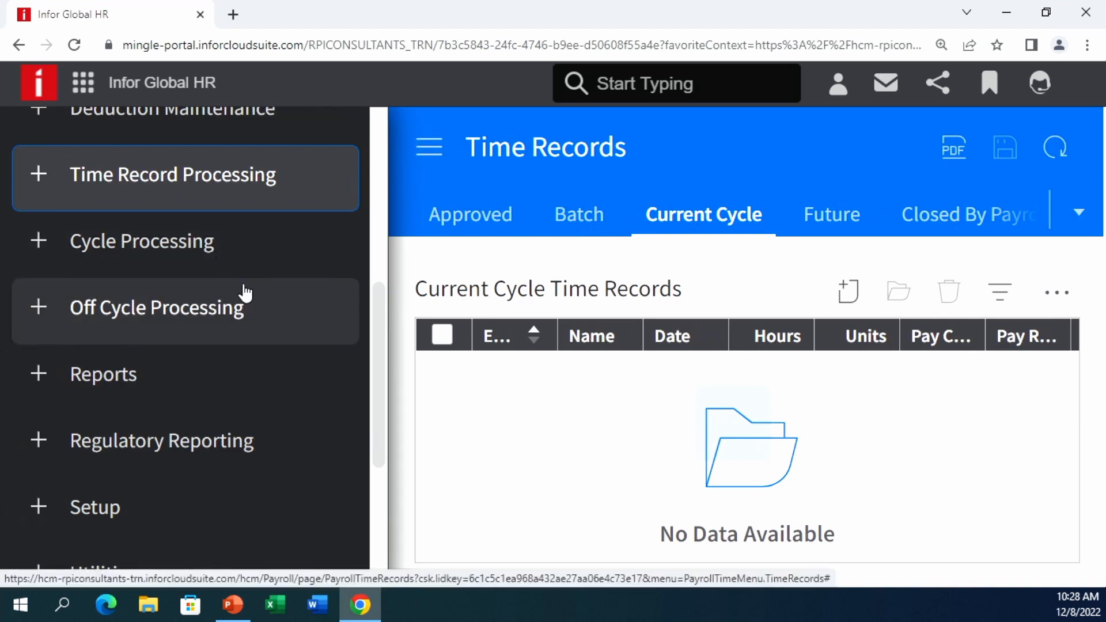
pyautogui.scroll(3, 282, 268)
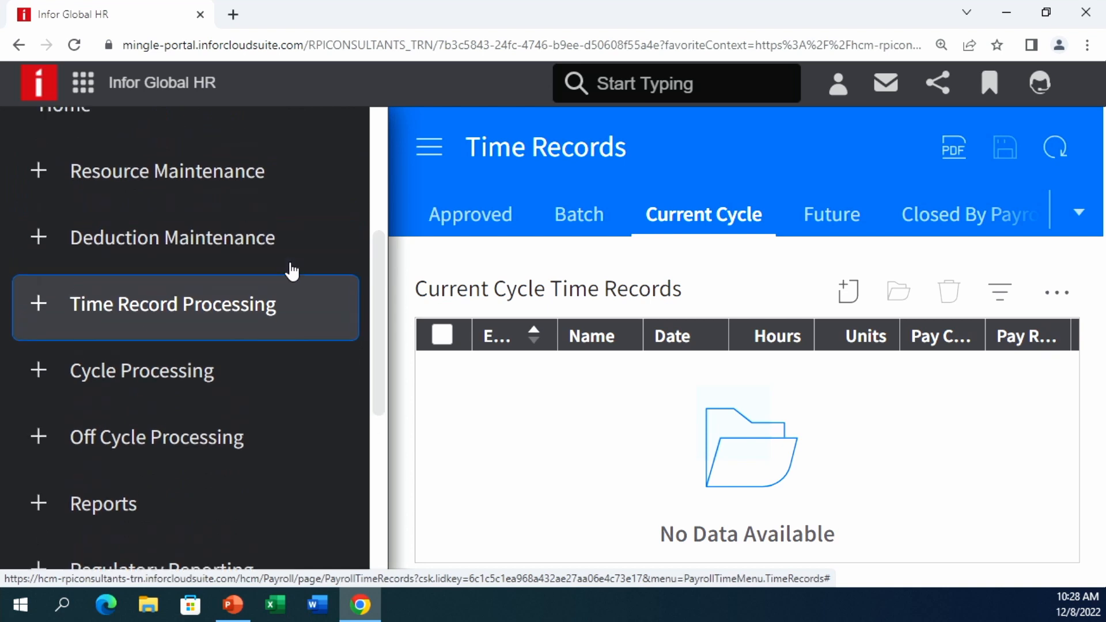
pyautogui.scroll(2, 265, 338)
pyautogui.scroll(-3, 257, 346)
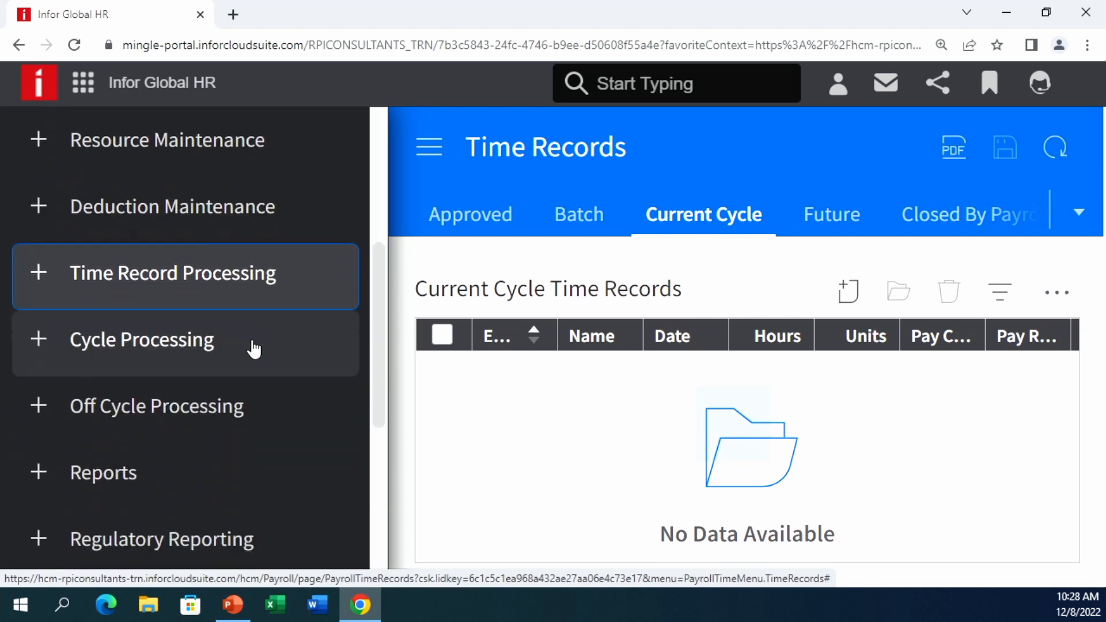
pyautogui.click(223, 347)
pyautogui.scroll(-10, 224, 347)
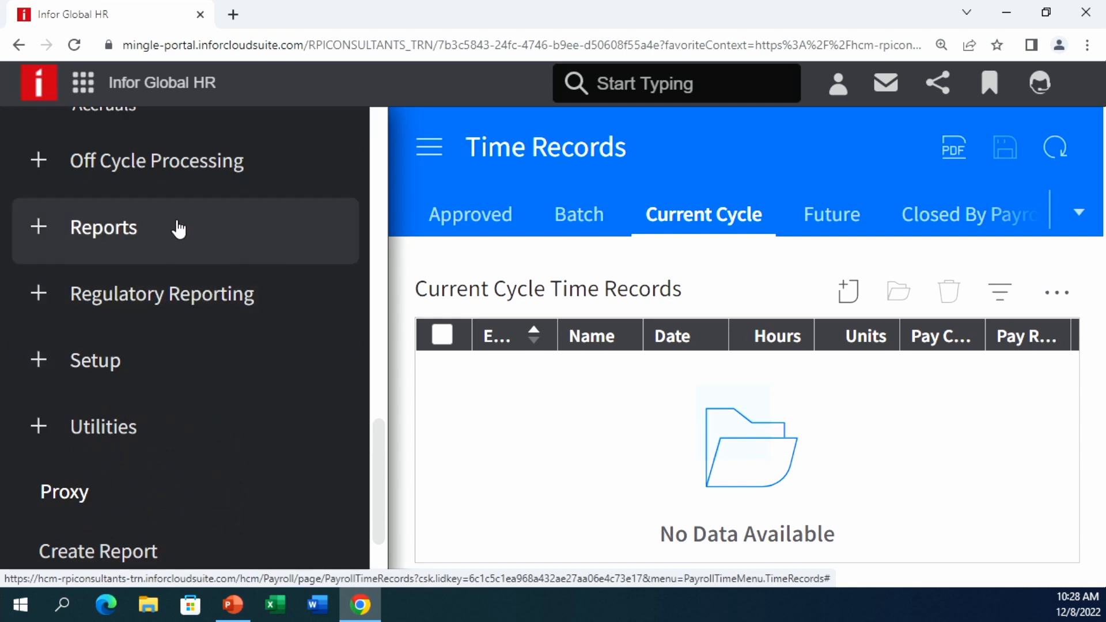
pyautogui.scroll(5, 190, 282)
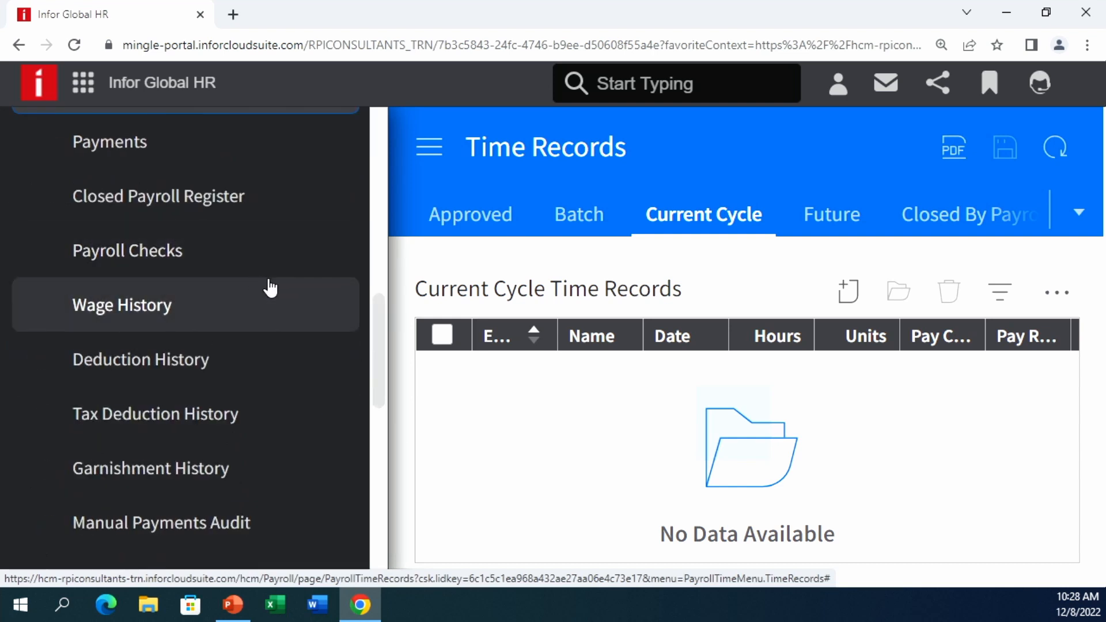
# - Open the Closed Payroll Register and enter USD as the Currency filter
pyautogui.click(260, 198)
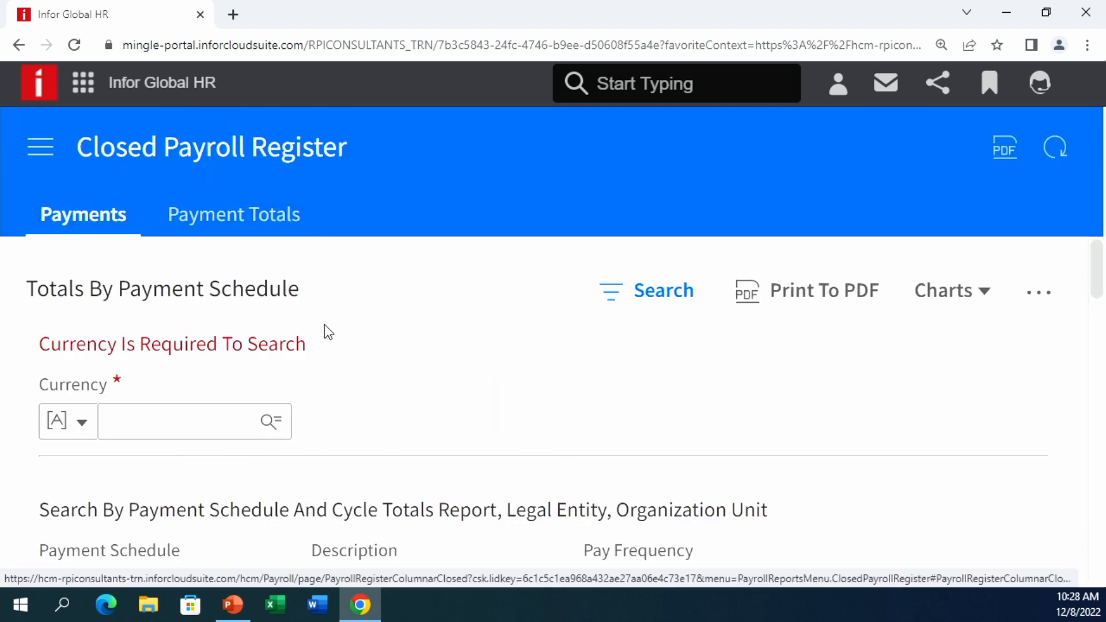
pyautogui.click(152, 421)
pyautogui.write('USD')
pyautogui.press('Tab')
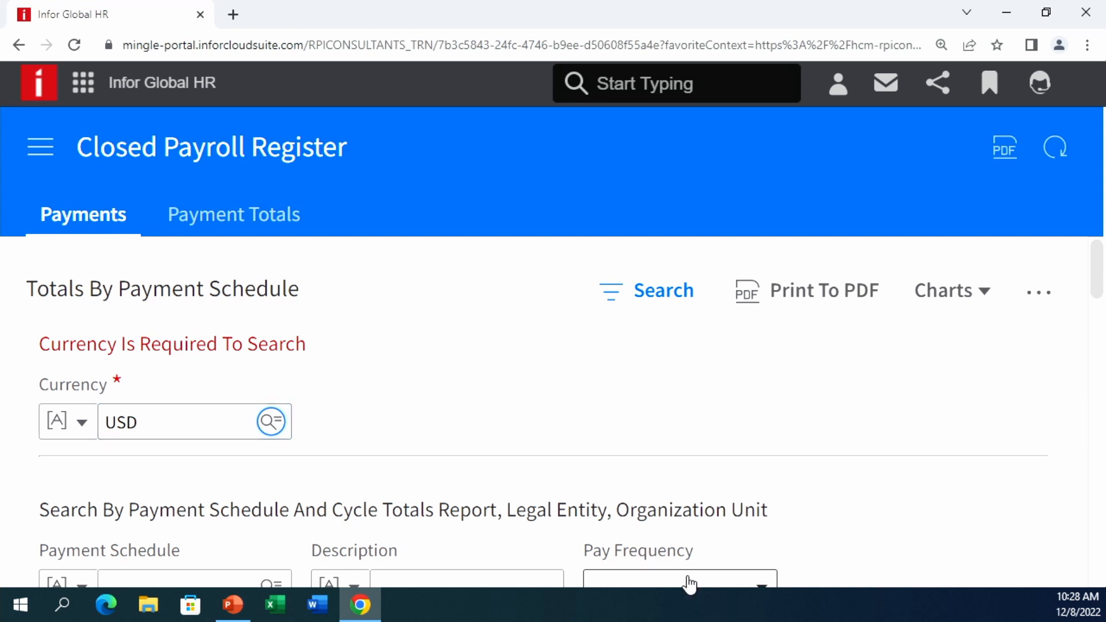
# - Review the Payments search filters, checking the Net Pay comparison options without changing them
pyautogui.scroll(-2, 531, 405)
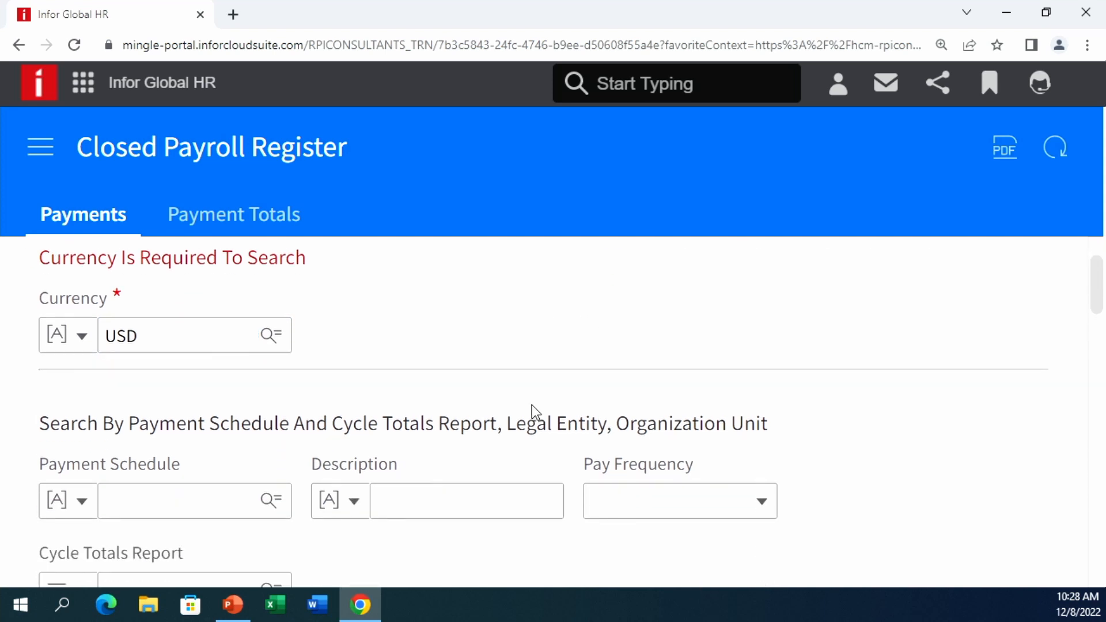
pyautogui.scroll(-2, 531, 405)
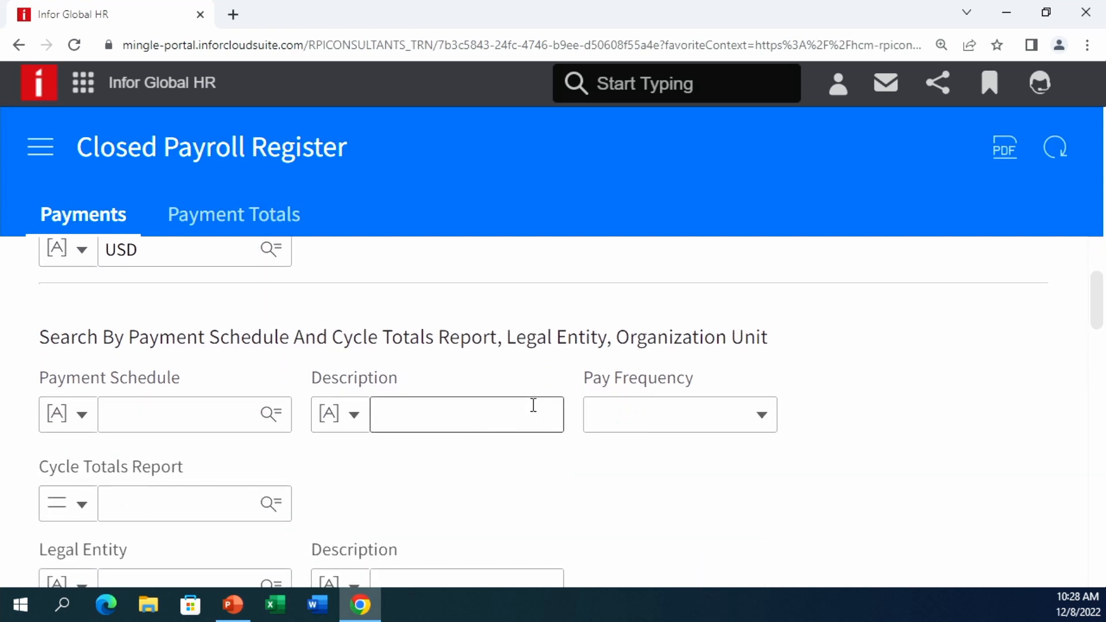
pyautogui.scroll(-2, 528, 403)
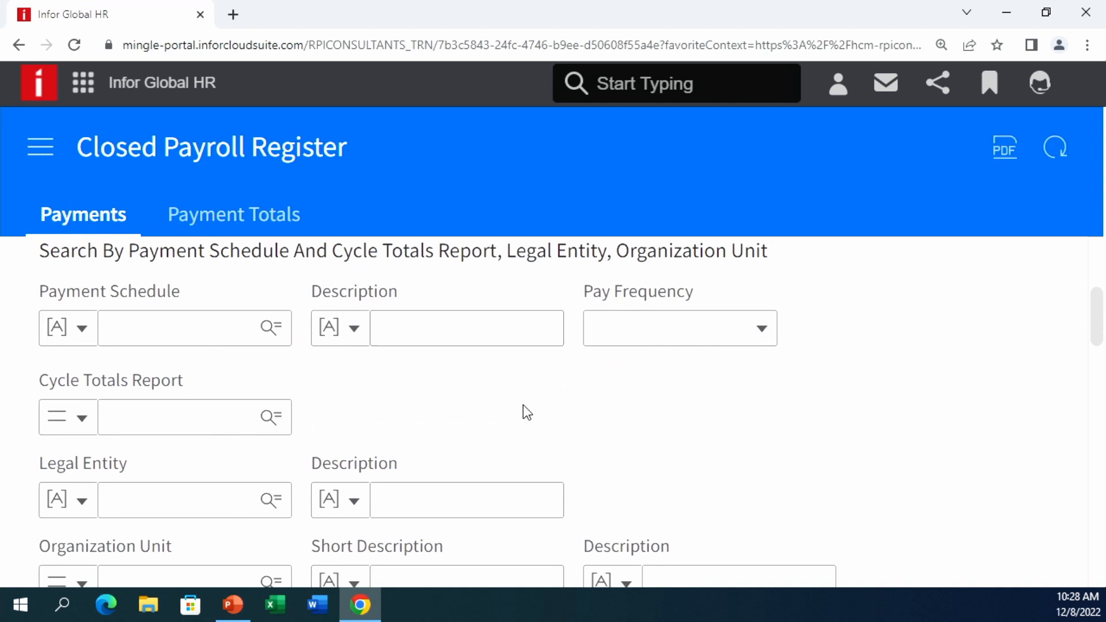
pyautogui.scroll(-2, 521, 409)
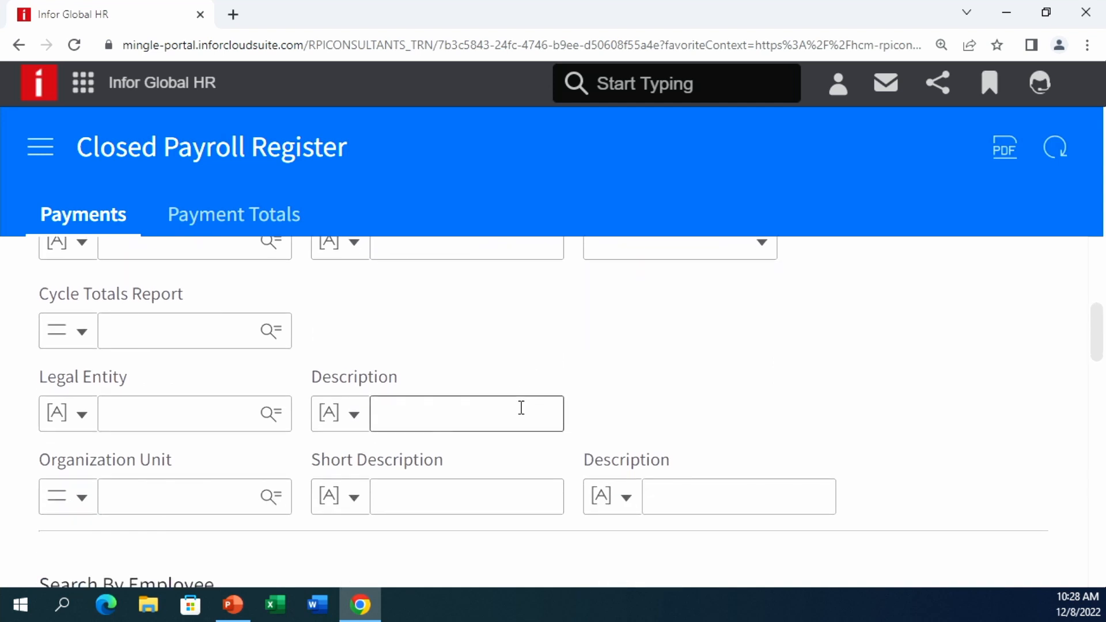
pyautogui.scroll(-2, 905, 467)
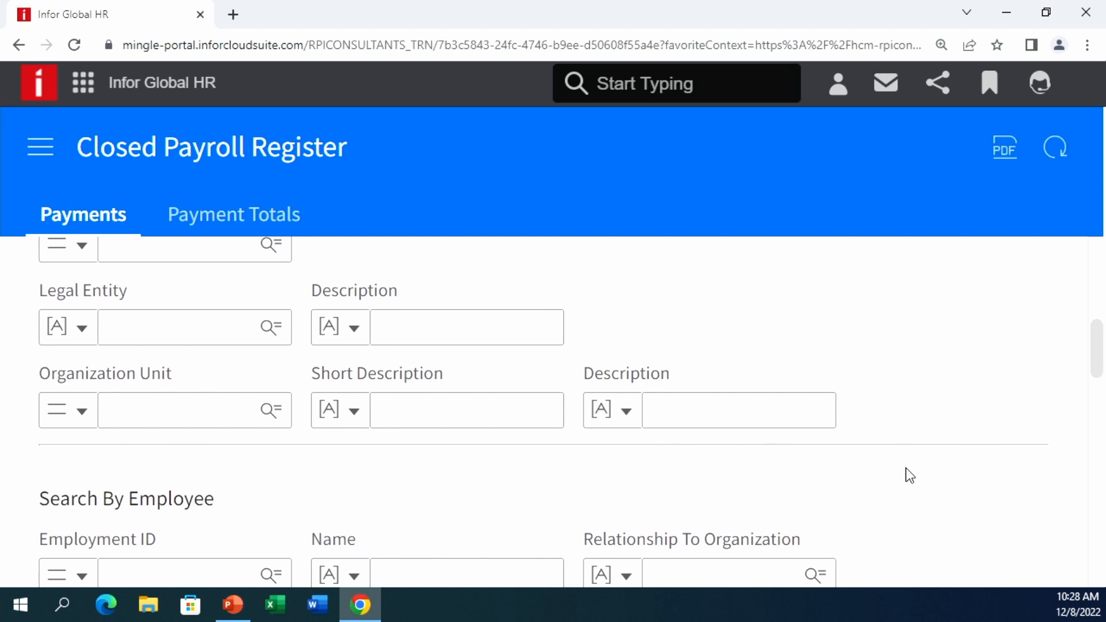
pyautogui.scroll(-2, 910, 476)
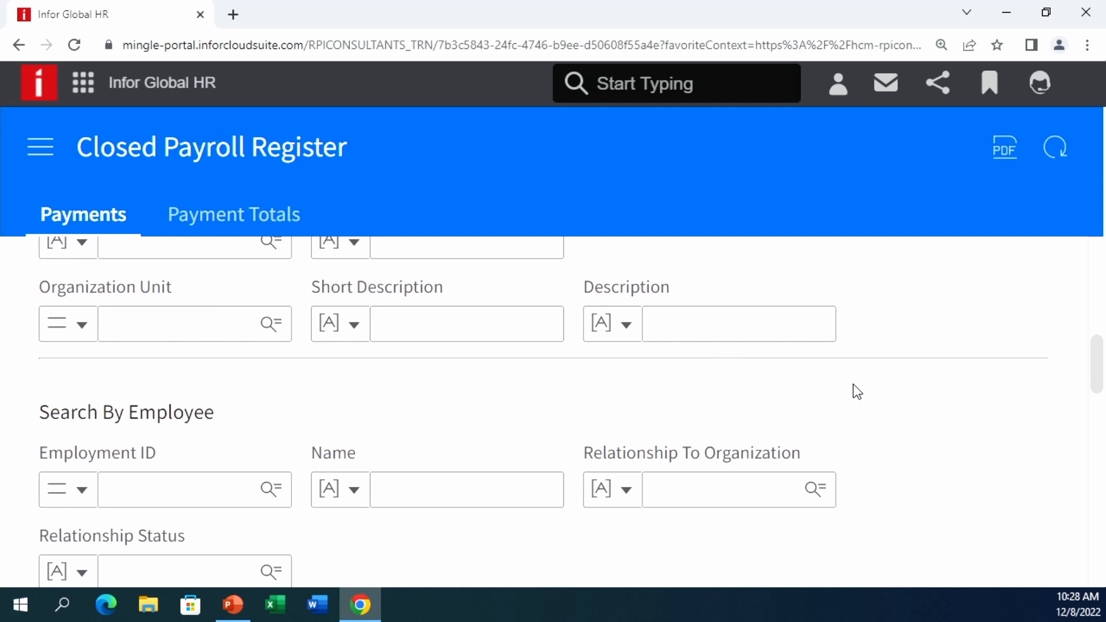
pyautogui.scroll(-2, 854, 388)
pyautogui.scroll(-2, 903, 408)
pyautogui.scroll(-3, 906, 411)
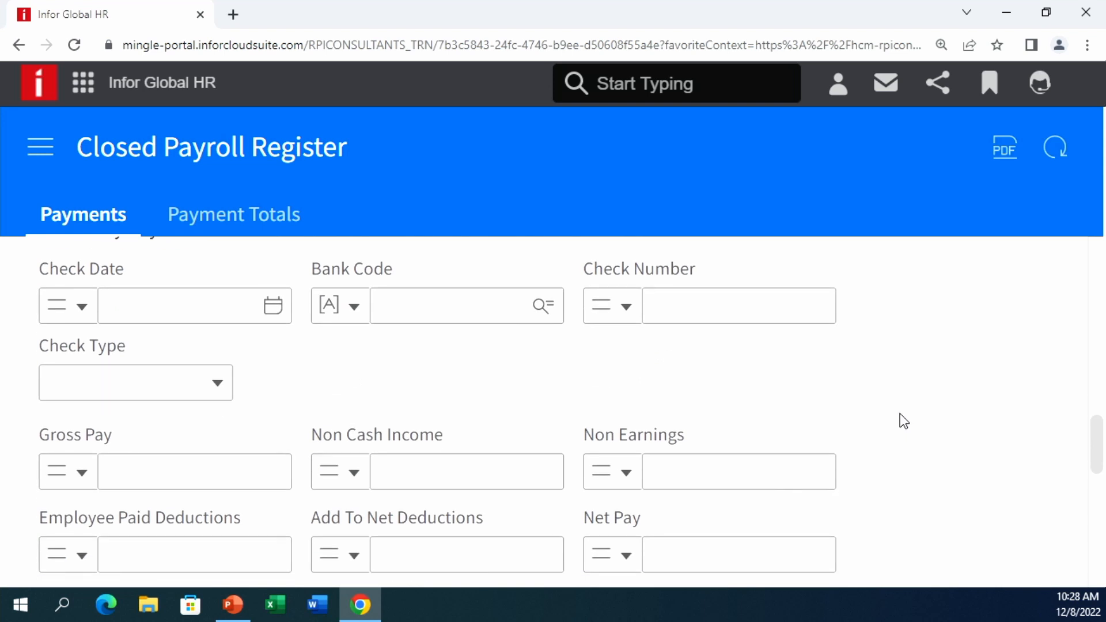
pyautogui.scroll(-1, 893, 420)
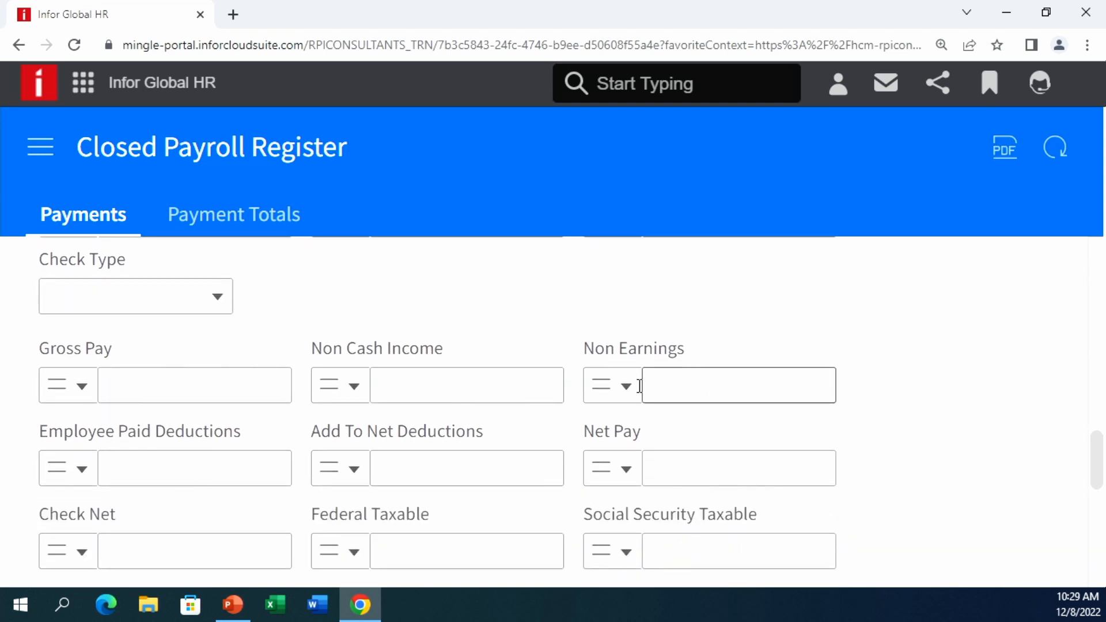
pyautogui.click(619, 467)
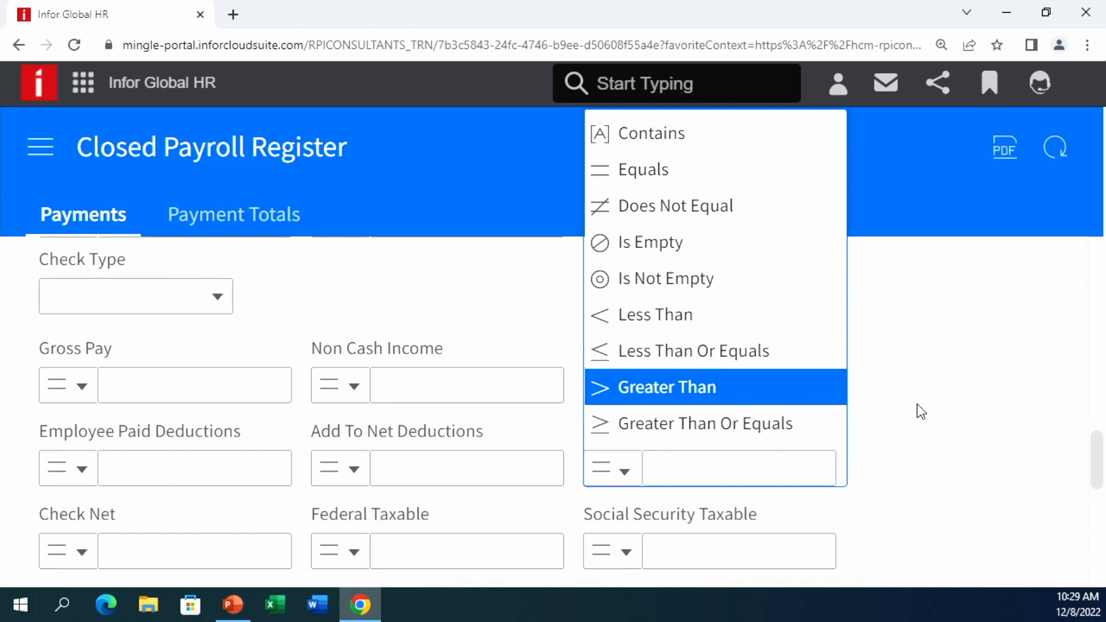
pyautogui.click(951, 412)
pyautogui.scroll(-2, 947, 412)
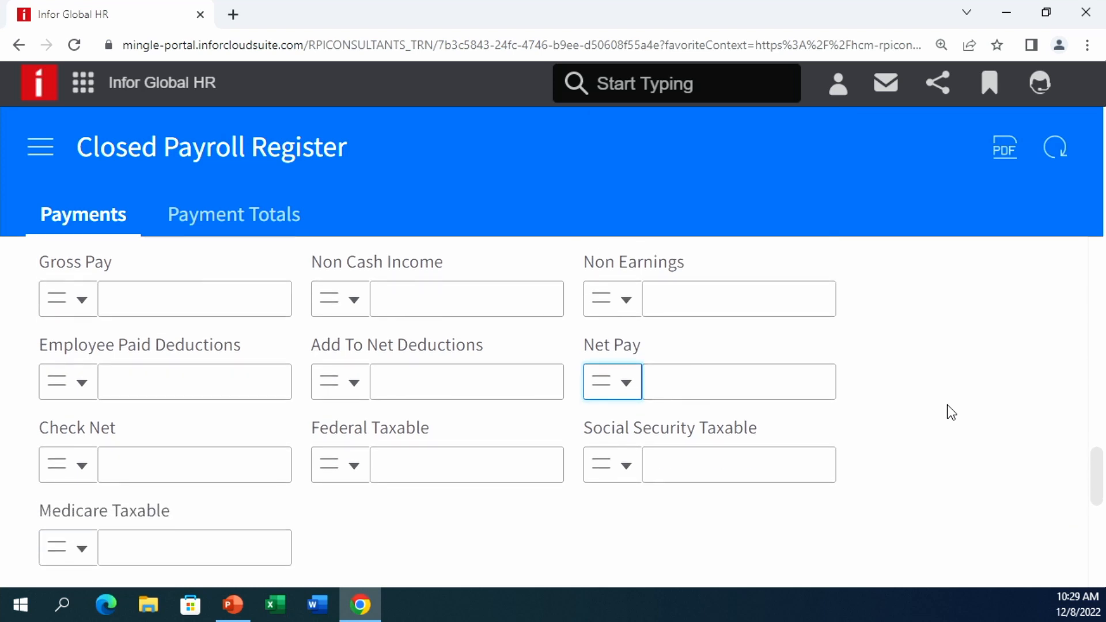
pyautogui.click(743, 378)
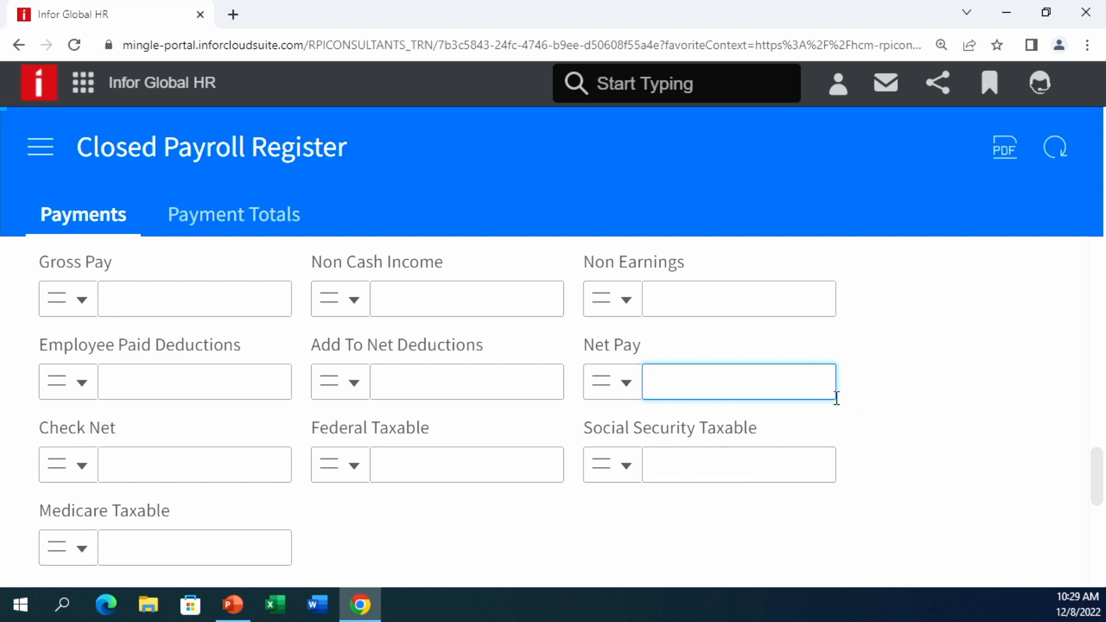
pyautogui.scroll(-2, 838, 406)
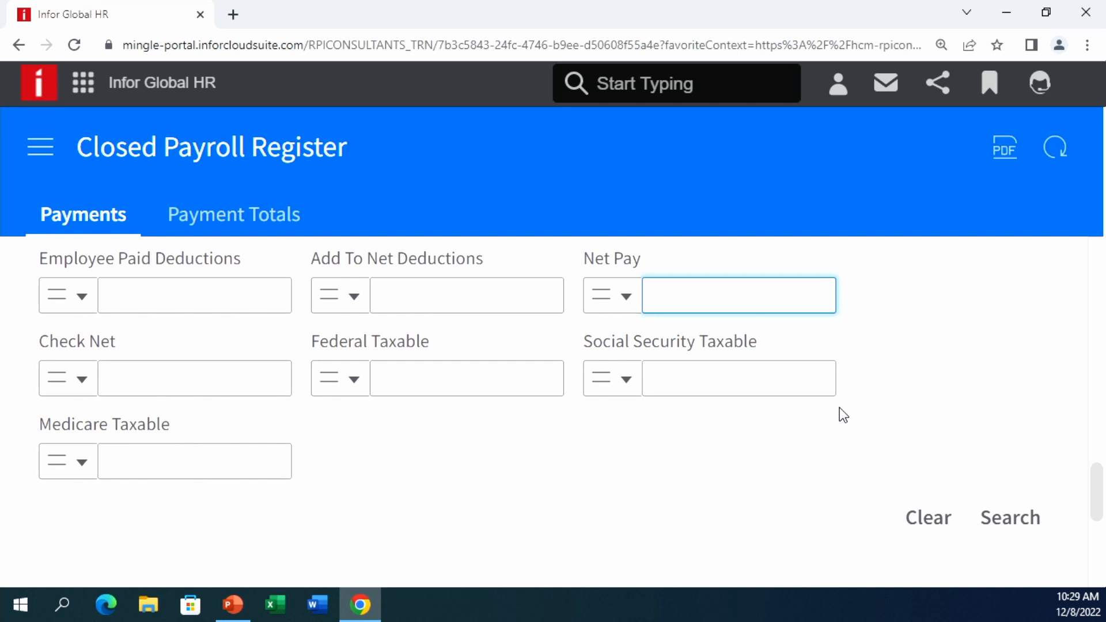
pyautogui.scroll(-1, 839, 408)
pyautogui.scroll(-1, 839, 406)
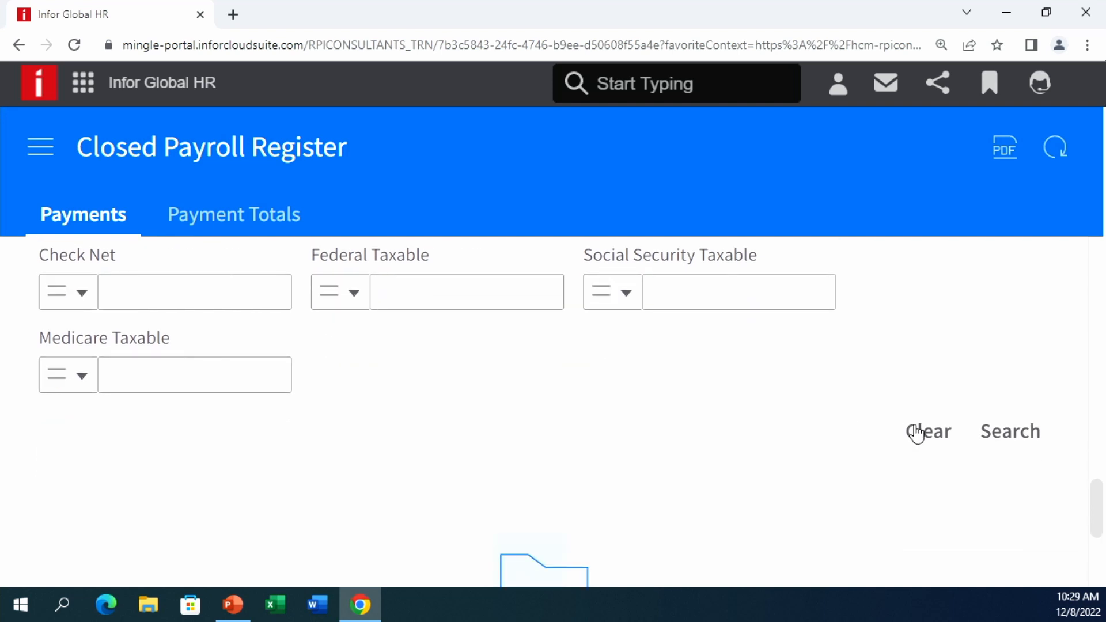
pyautogui.click(1001, 444)
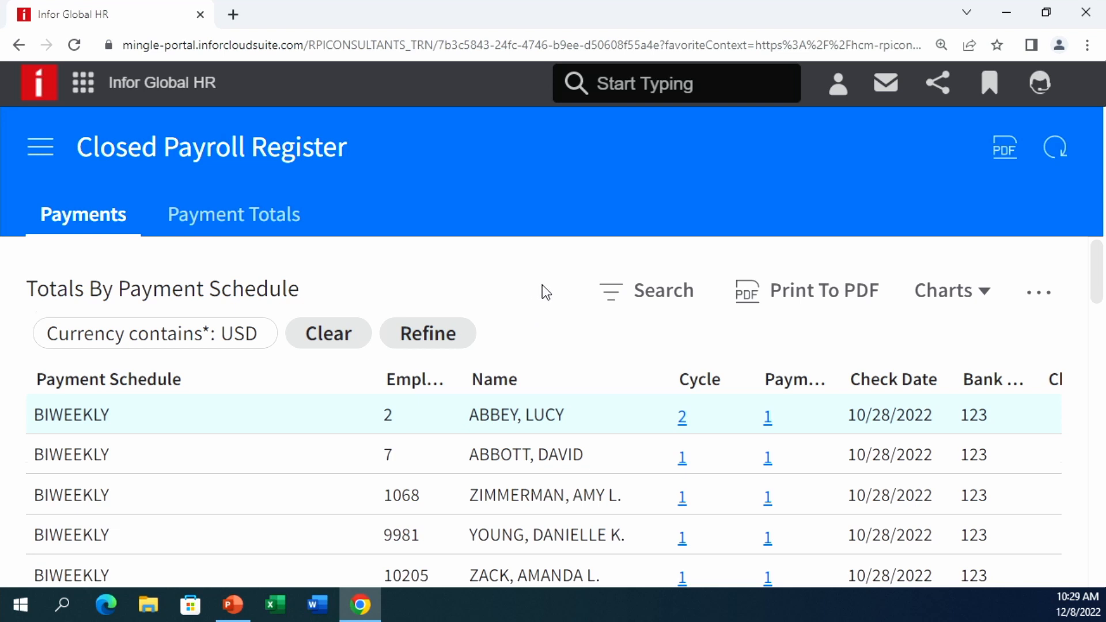
pyautogui.scroll(-1, 543, 291)
pyautogui.scroll(-1, 566, 319)
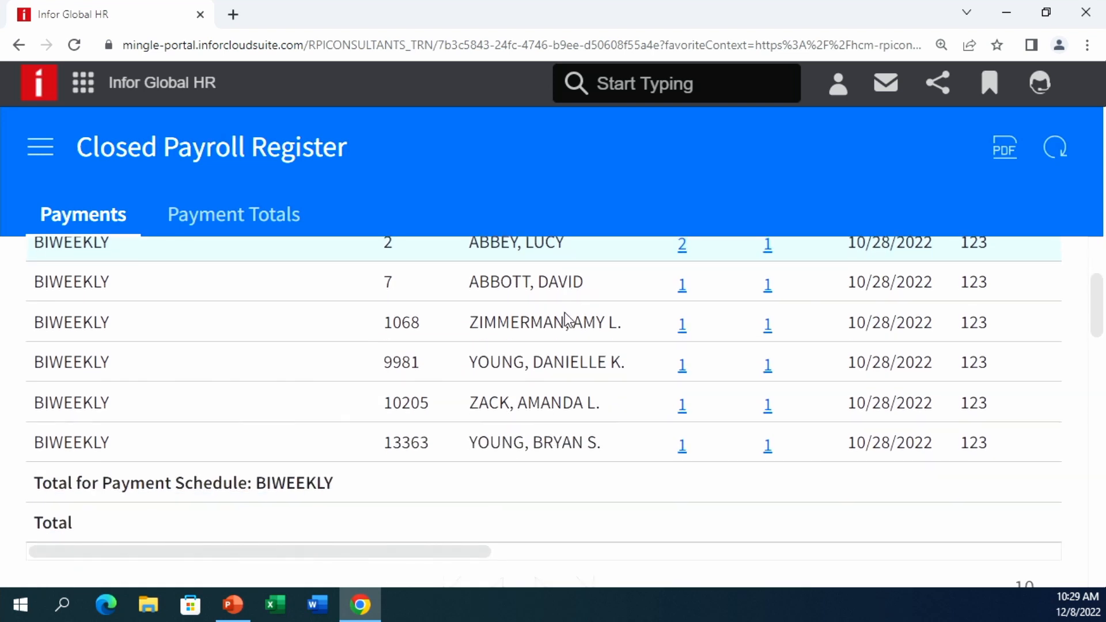
pyautogui.scroll(1, 565, 312)
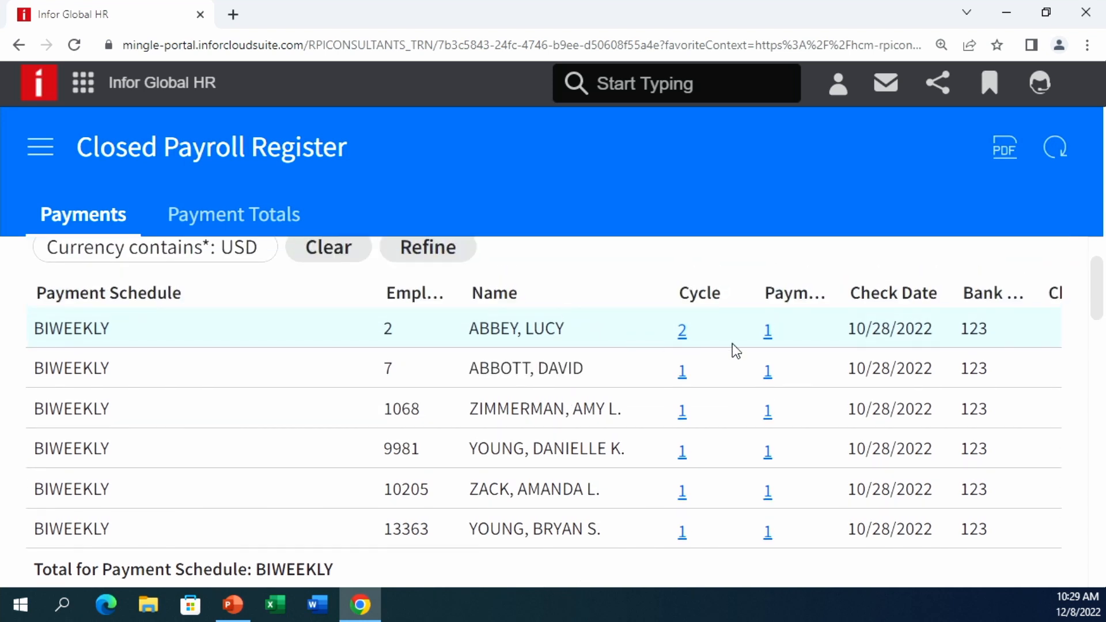
pyautogui.scroll(1, 844, 341)
pyautogui.click(1040, 293)
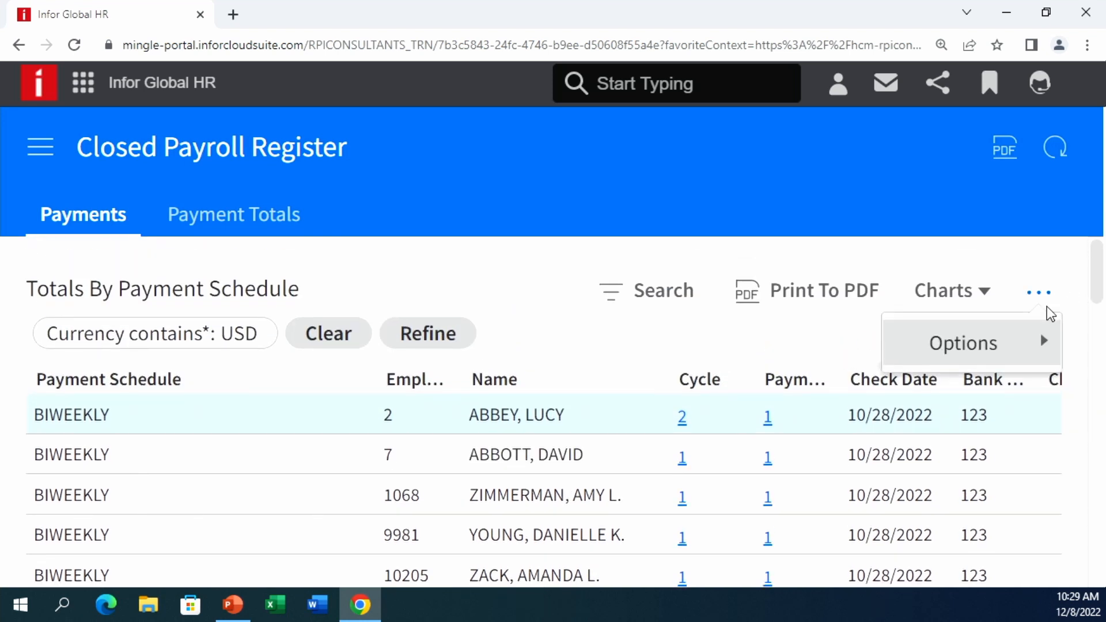
pyautogui.moveTo(993, 347)
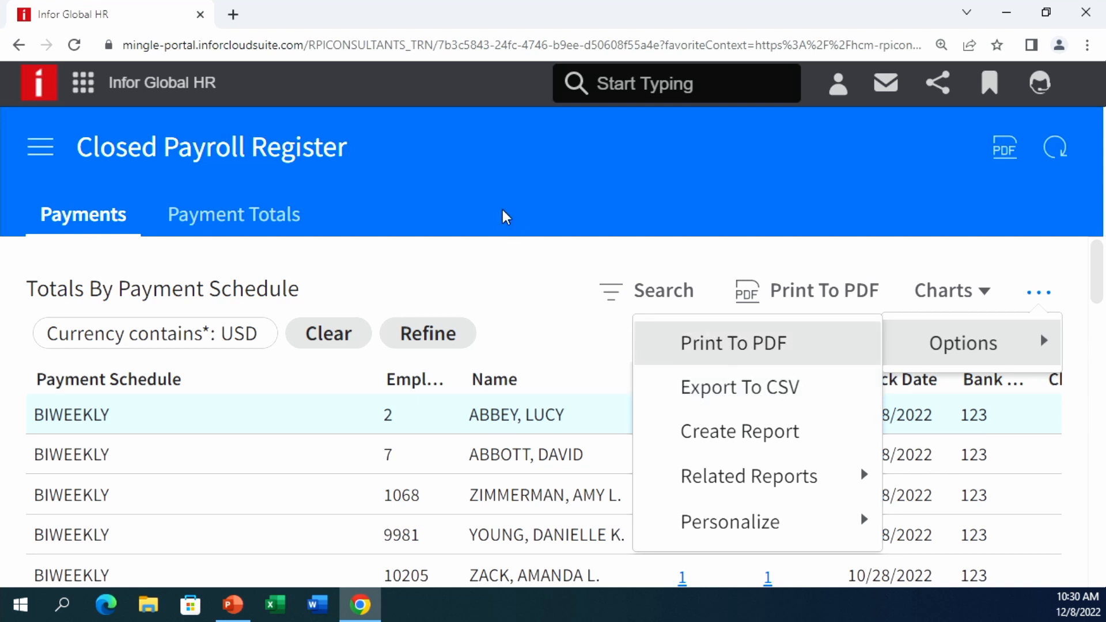
pyautogui.click(485, 261)
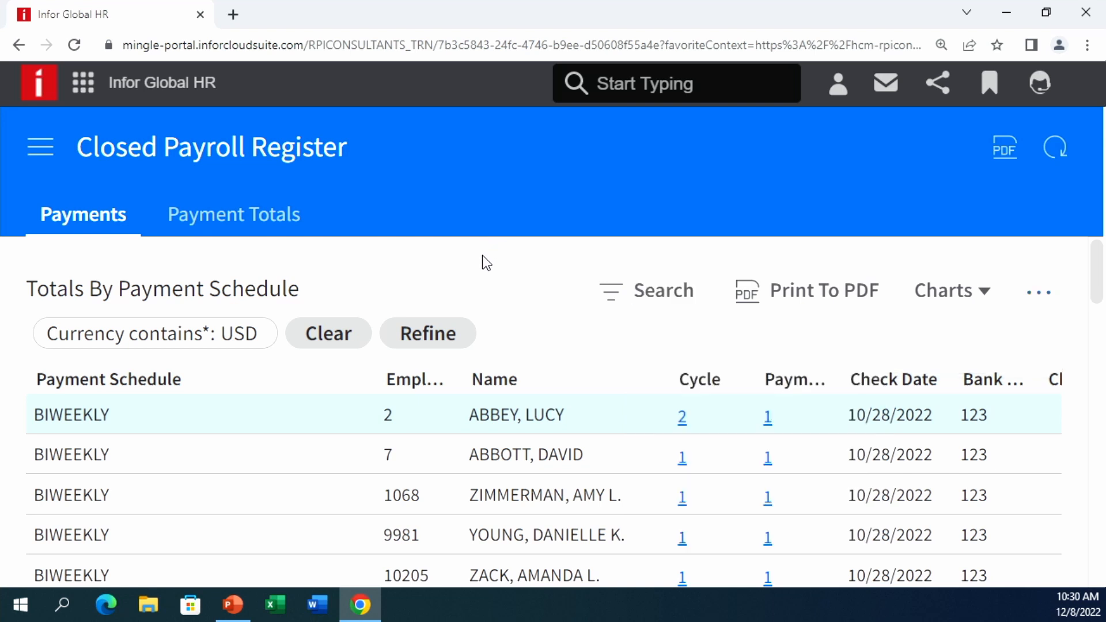
# - Go to Reports > Deduction History, switch to Deduction Totals and open the Dimension Tree
pyautogui.click(49, 149)
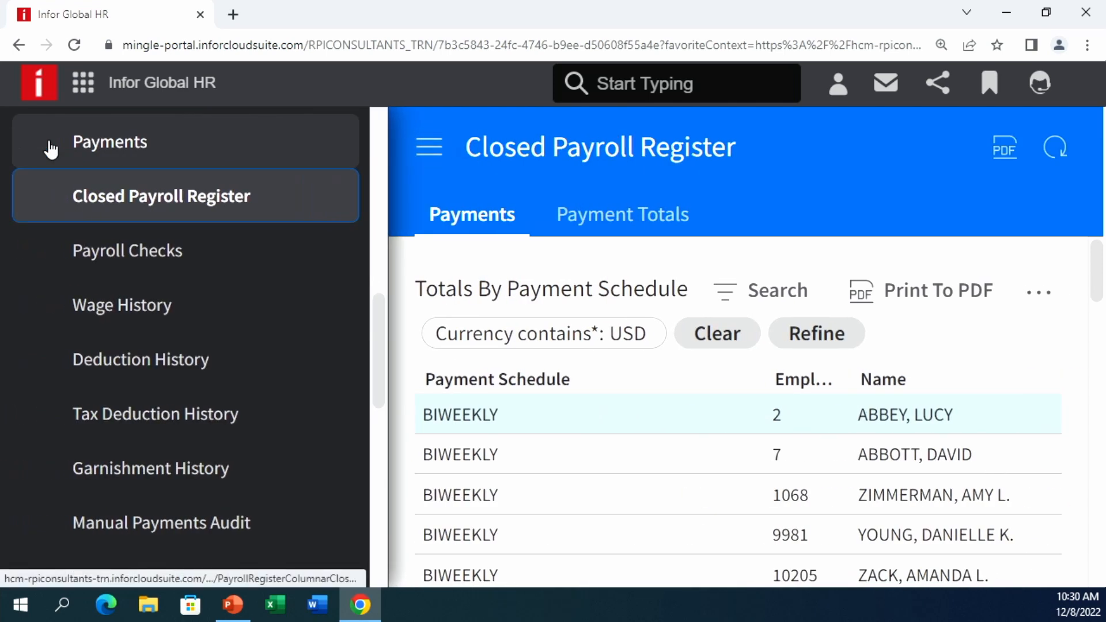
pyautogui.scroll(2, 232, 311)
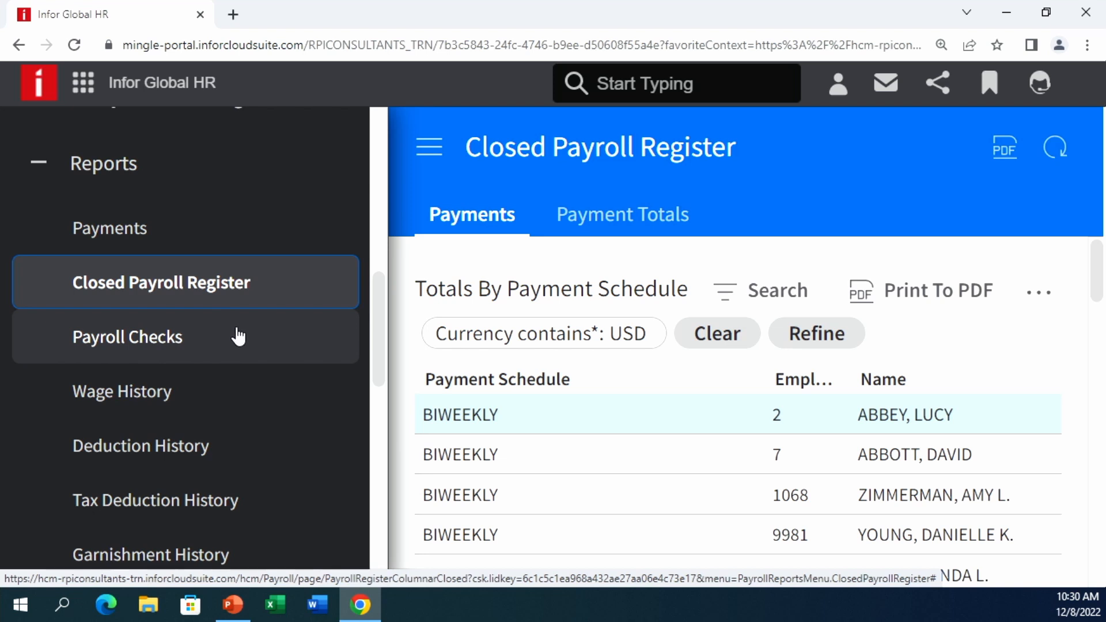
pyautogui.scroll(-3, 230, 297)
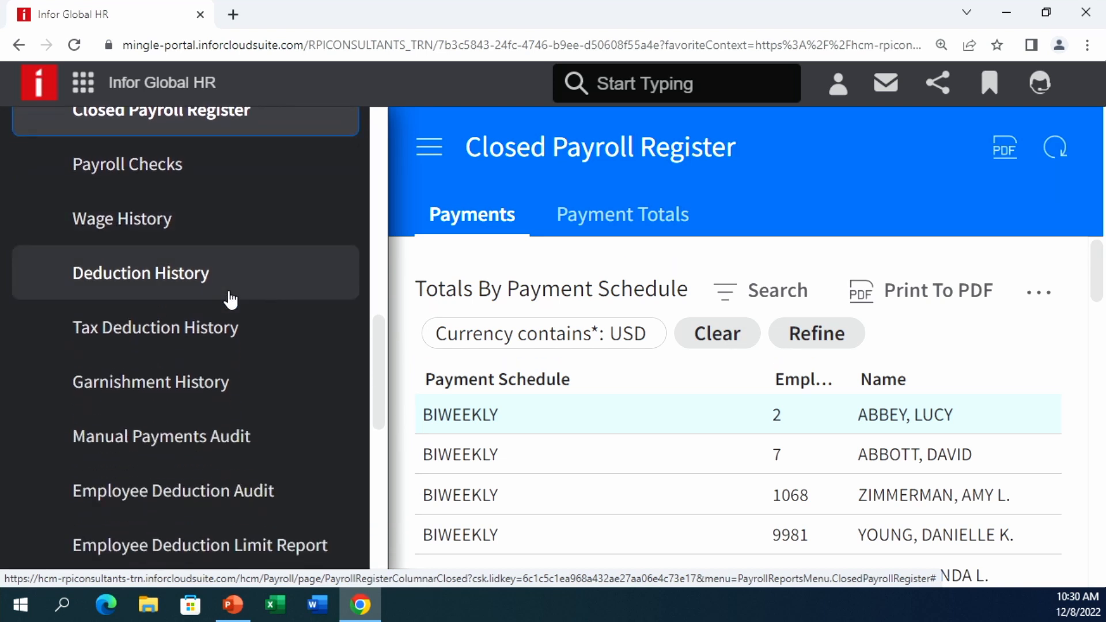
pyautogui.scroll(-2, 230, 299)
pyautogui.scroll(-2, 234, 303)
pyautogui.scroll(2, 227, 308)
pyautogui.click(206, 196)
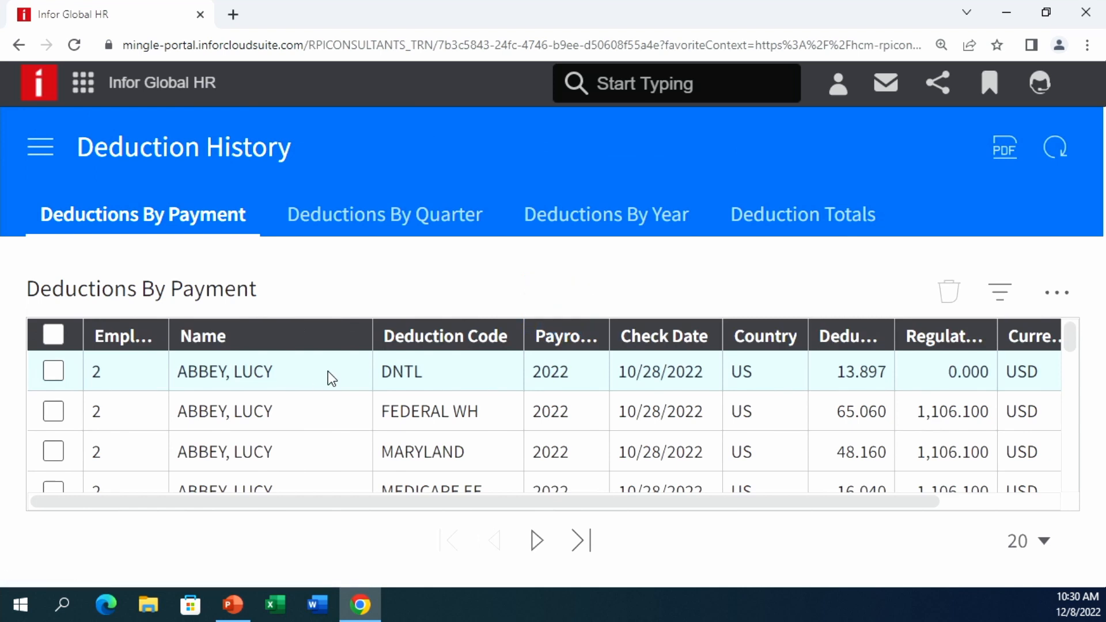
pyautogui.click(770, 214)
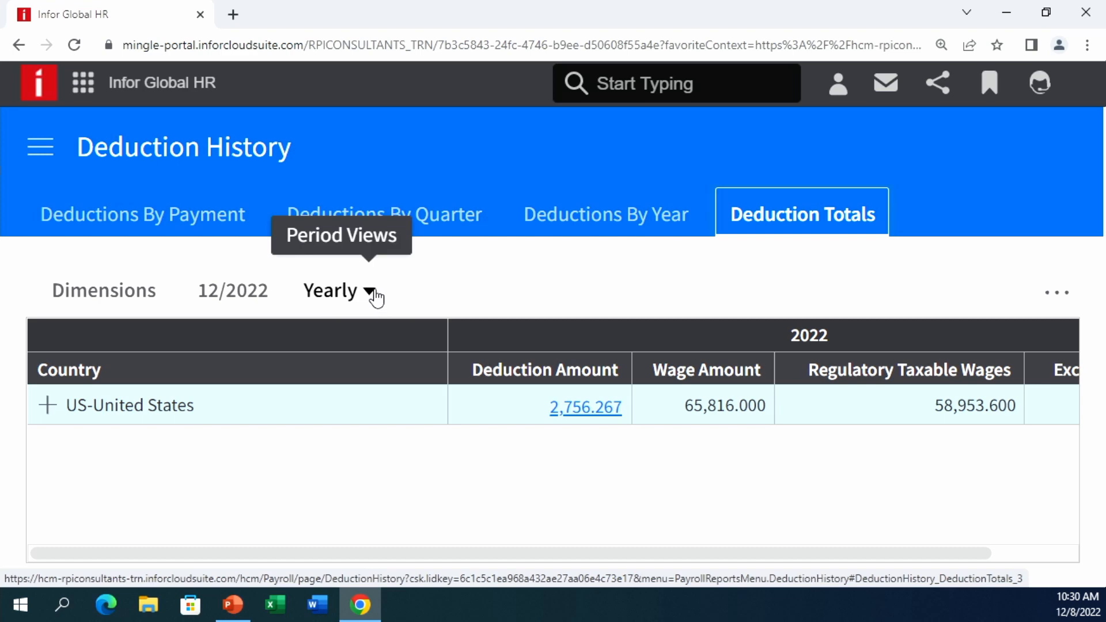
pyautogui.click(119, 291)
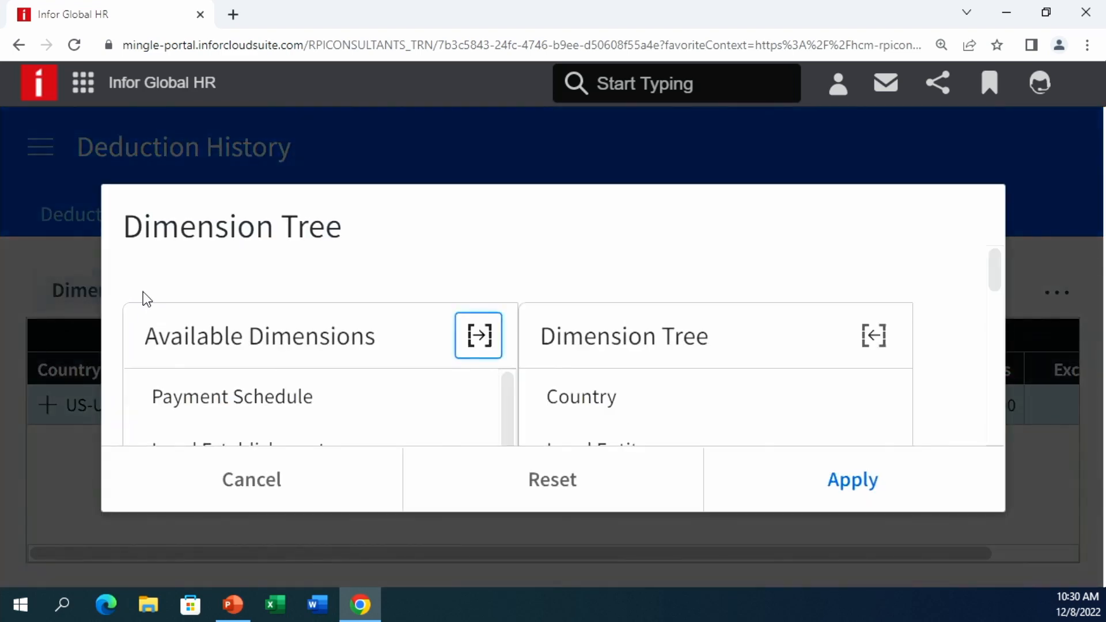
# - Browse the Dimension Tree, selecting Legal Establishment and the Deduction Code level
pyautogui.scroll(-1, 355, 291)
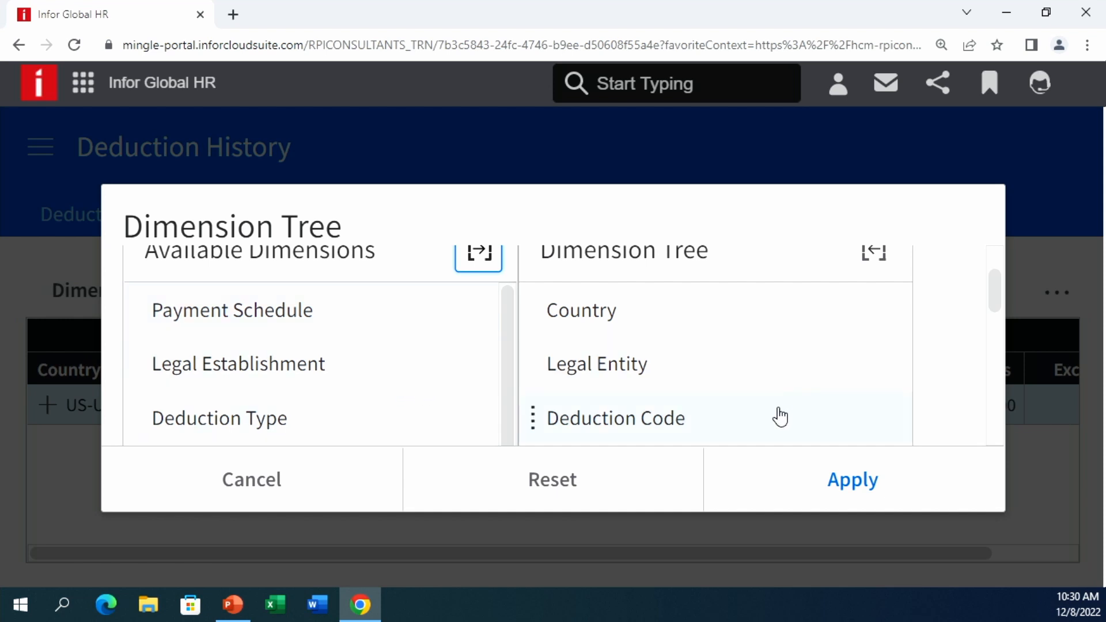
pyautogui.scroll(-2, 775, 413)
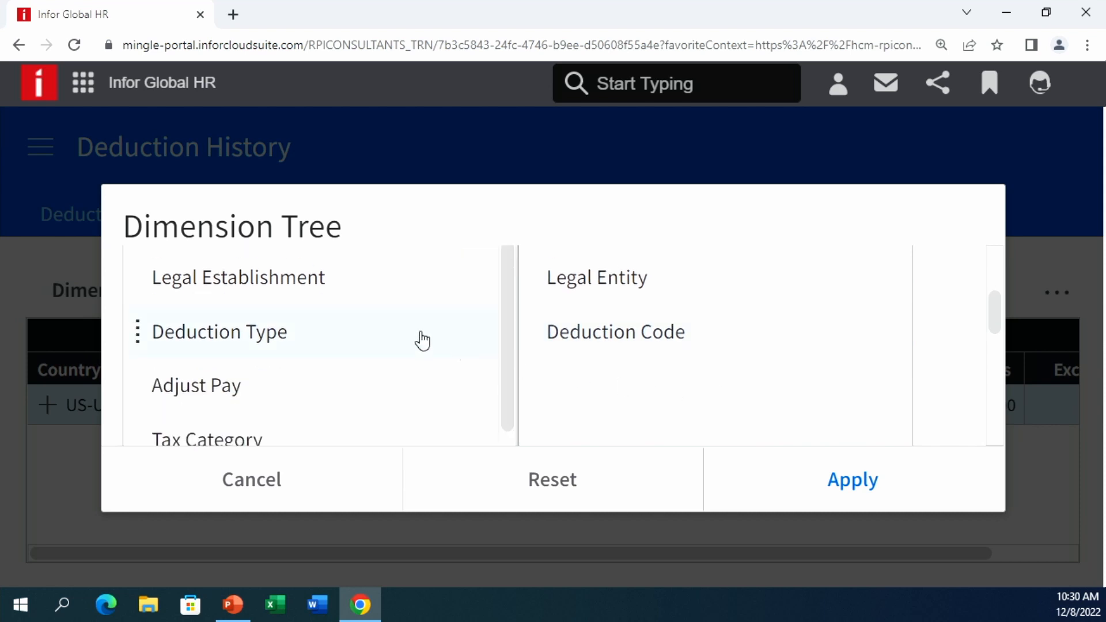
pyautogui.scroll(-1, 243, 363)
pyautogui.scroll(-3, 236, 372)
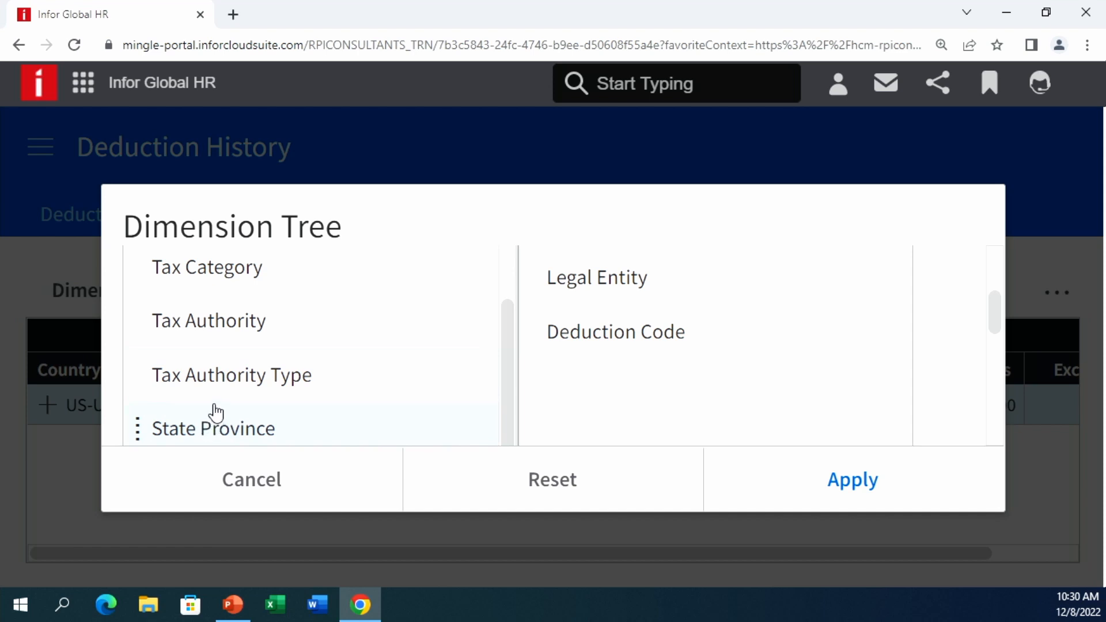
pyautogui.scroll(4, 207, 353)
pyautogui.scroll(1, 207, 354)
pyautogui.click(211, 363)
pyautogui.click(731, 406)
pyautogui.click(730, 406)
pyautogui.click(735, 410)
# - Add Payment Schedule to the tree, then cancel the dialog, discarding all changes
pyautogui.scroll(-3, 766, 432)
pyautogui.scroll(2, 351, 309)
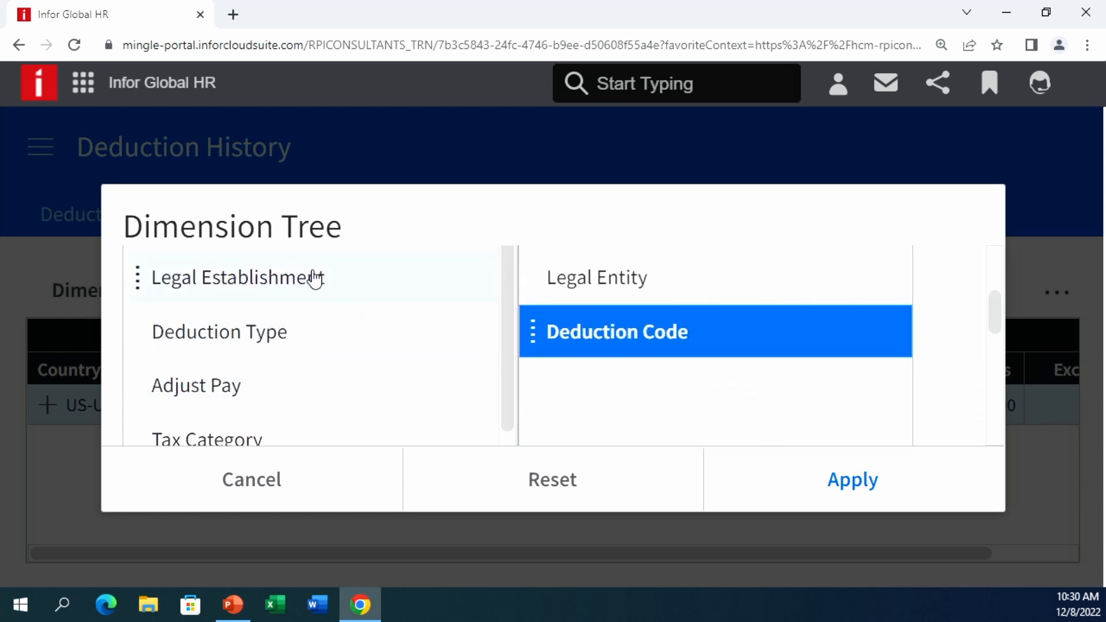
pyautogui.scroll(3, 413, 370)
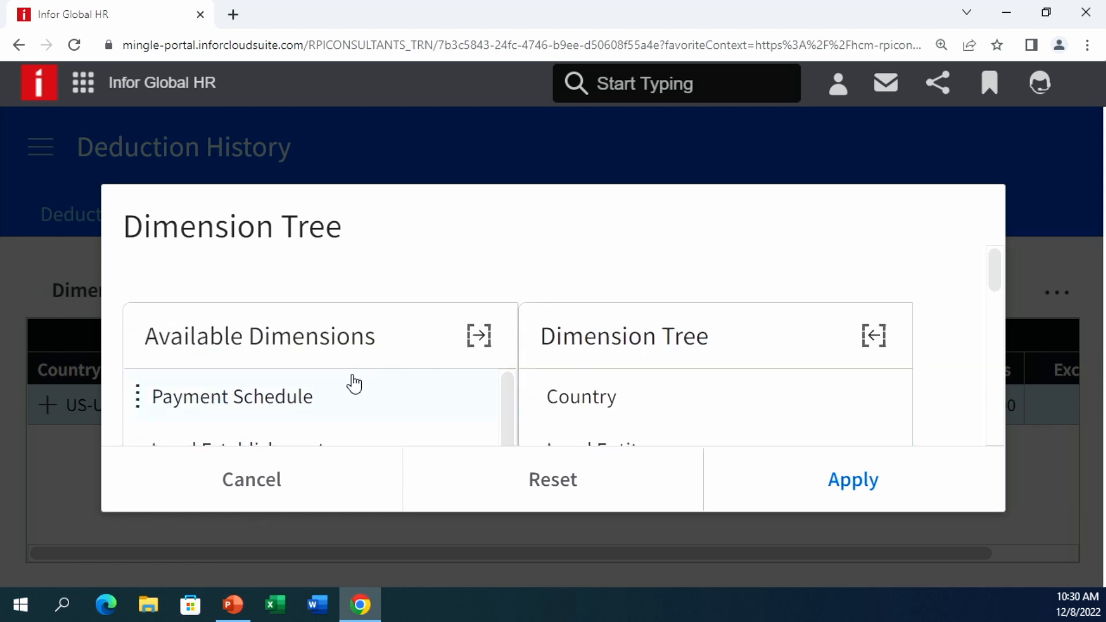
pyautogui.click(135, 395)
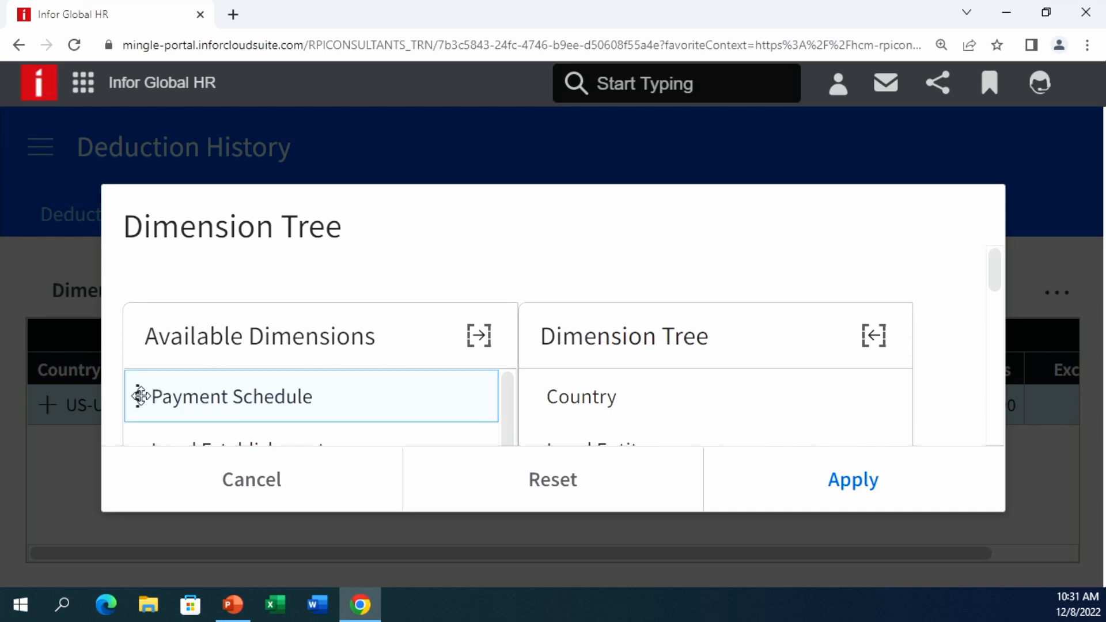
pyautogui.click(461, 374)
pyautogui.click(483, 340)
pyautogui.scroll(-3, 472, 390)
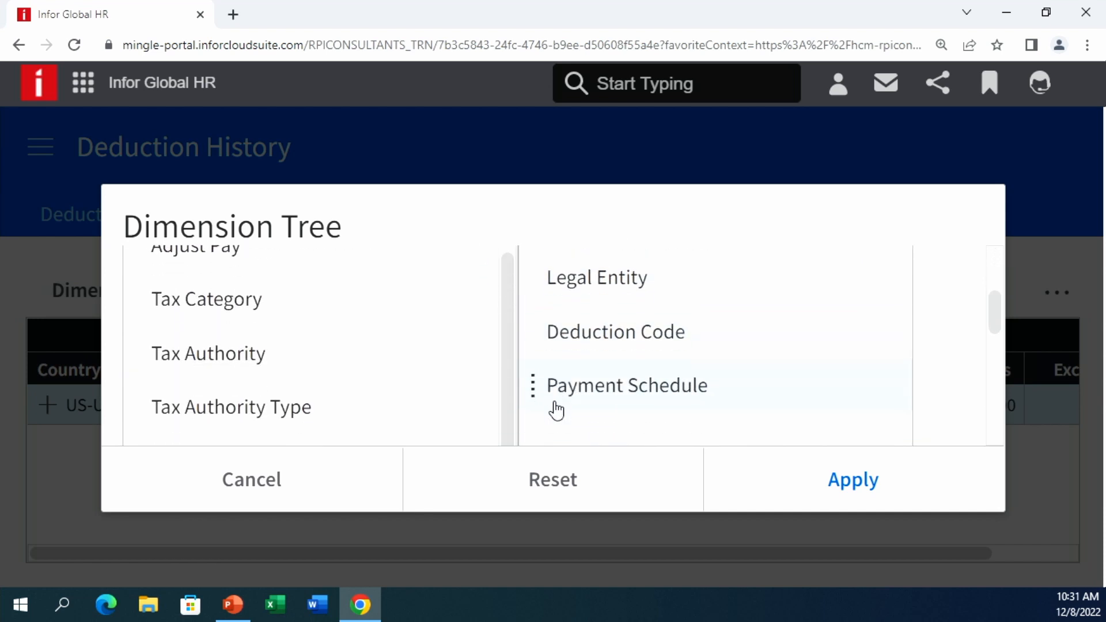
pyautogui.scroll(1, 556, 410)
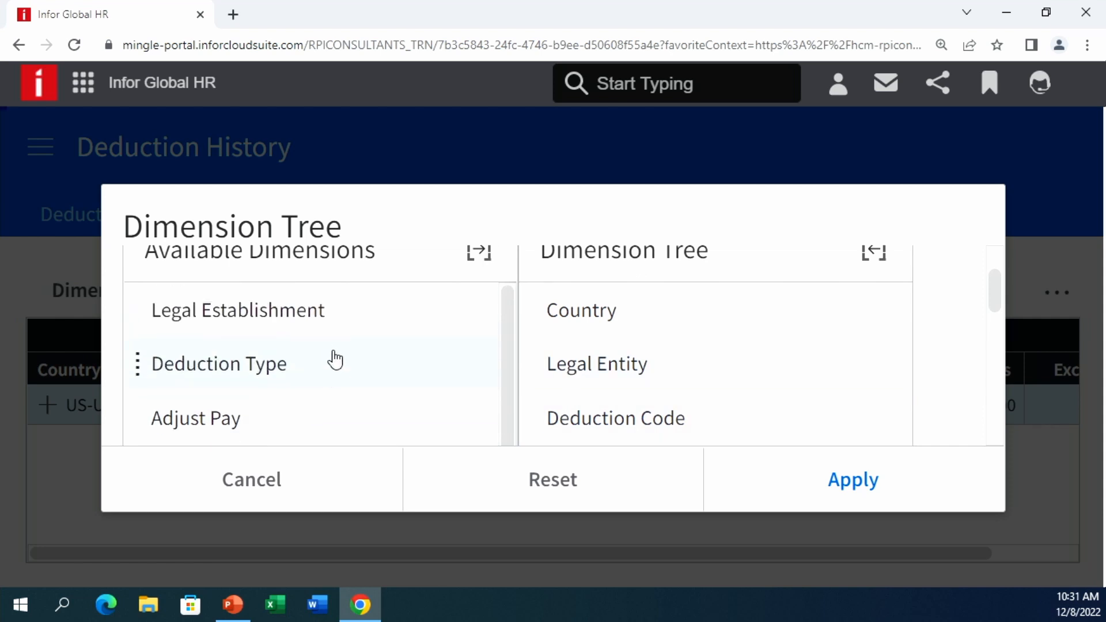
pyautogui.click(262, 483)
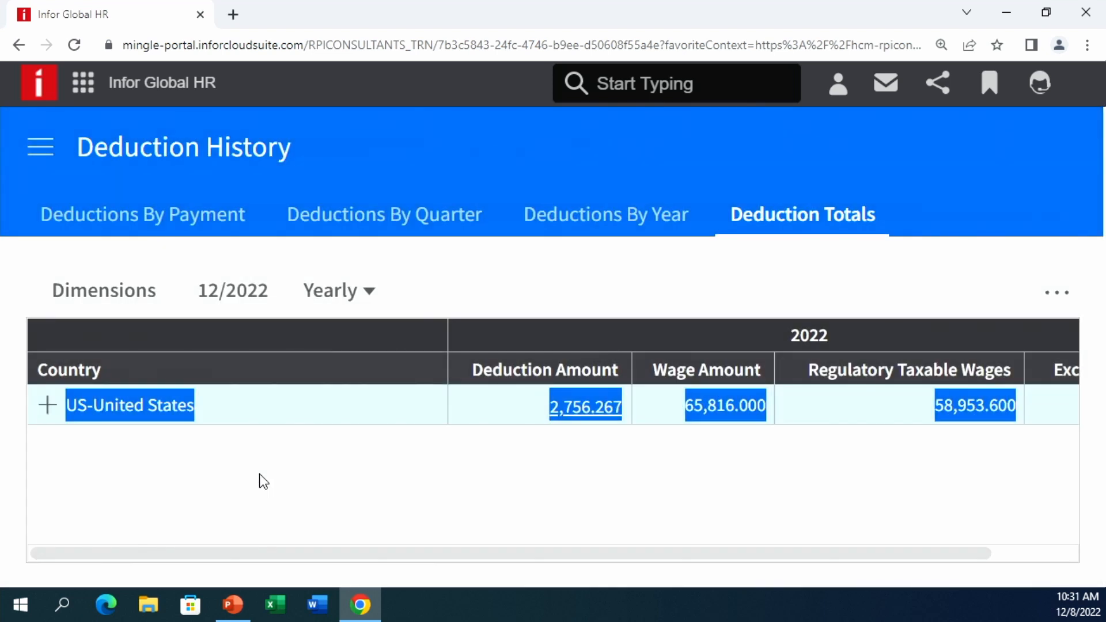
# - Check the period options keeping Yearly, and open the payroll navigation list
pyautogui.click(365, 298)
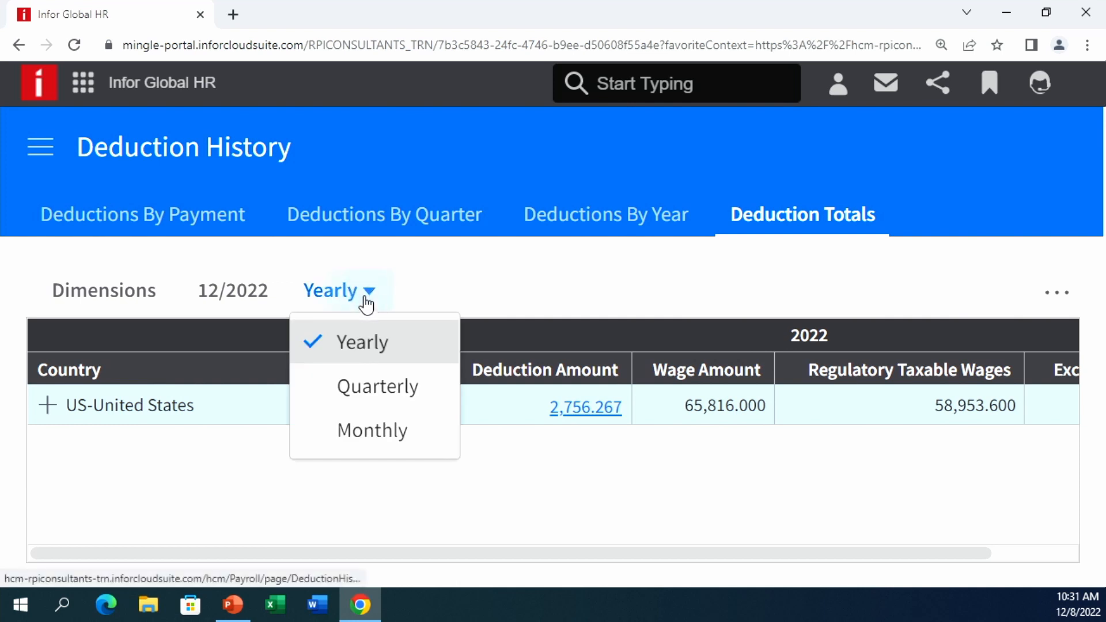
pyautogui.click(466, 277)
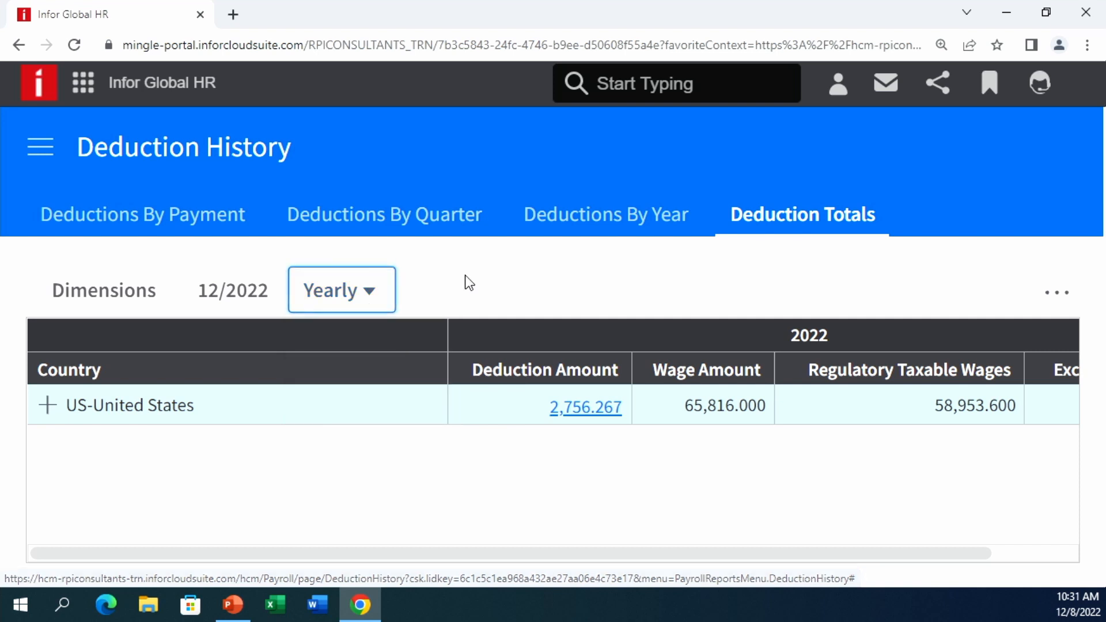
pyautogui.click(42, 153)
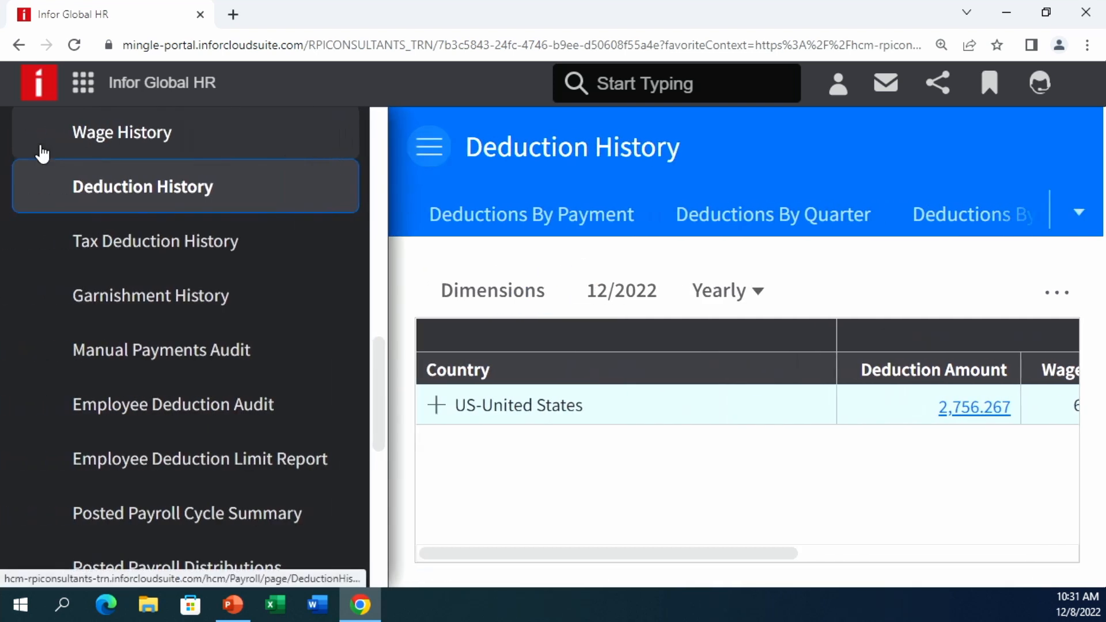
# - Open Payroll Cycle under Cycle Processing, select the BIWEEKLY cycle and view its action menu
pyautogui.scroll(8, 169, 315)
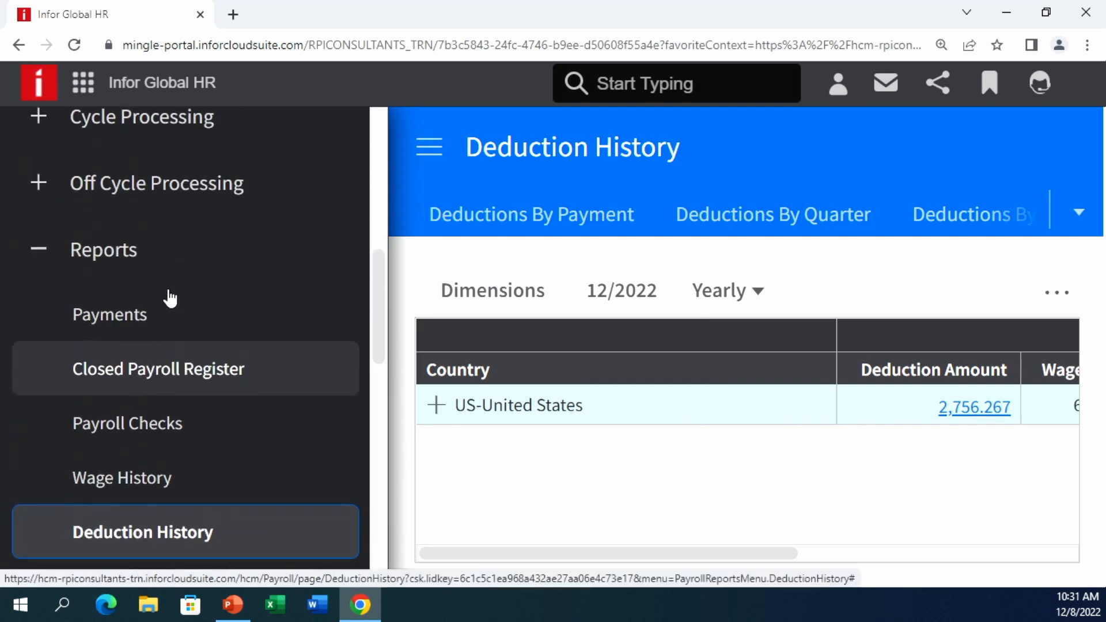
pyautogui.click(167, 298)
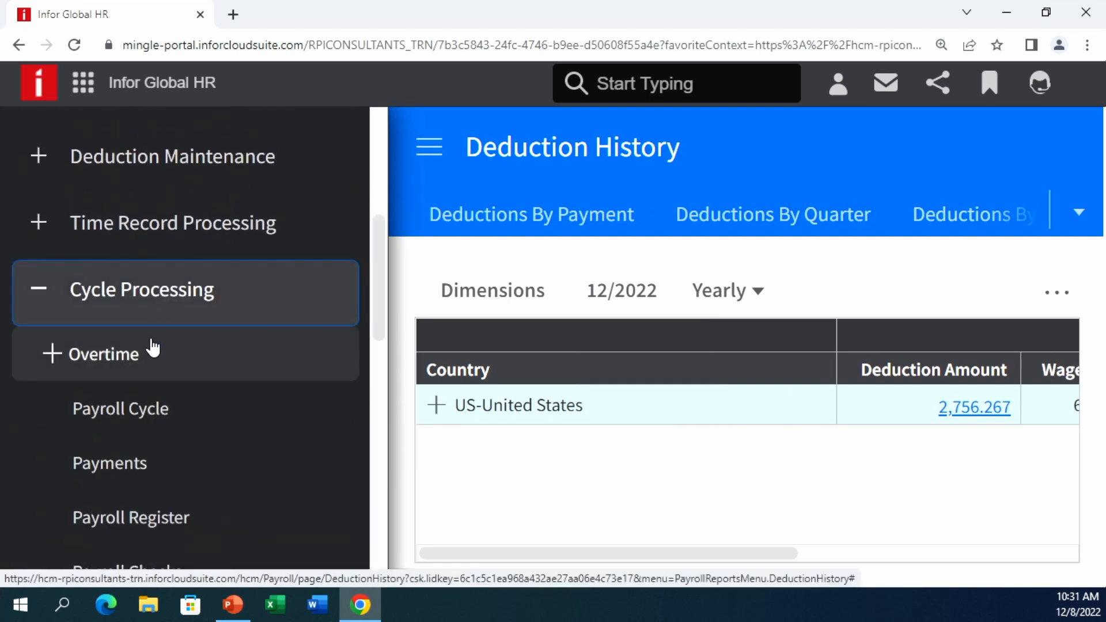
pyautogui.click(137, 416)
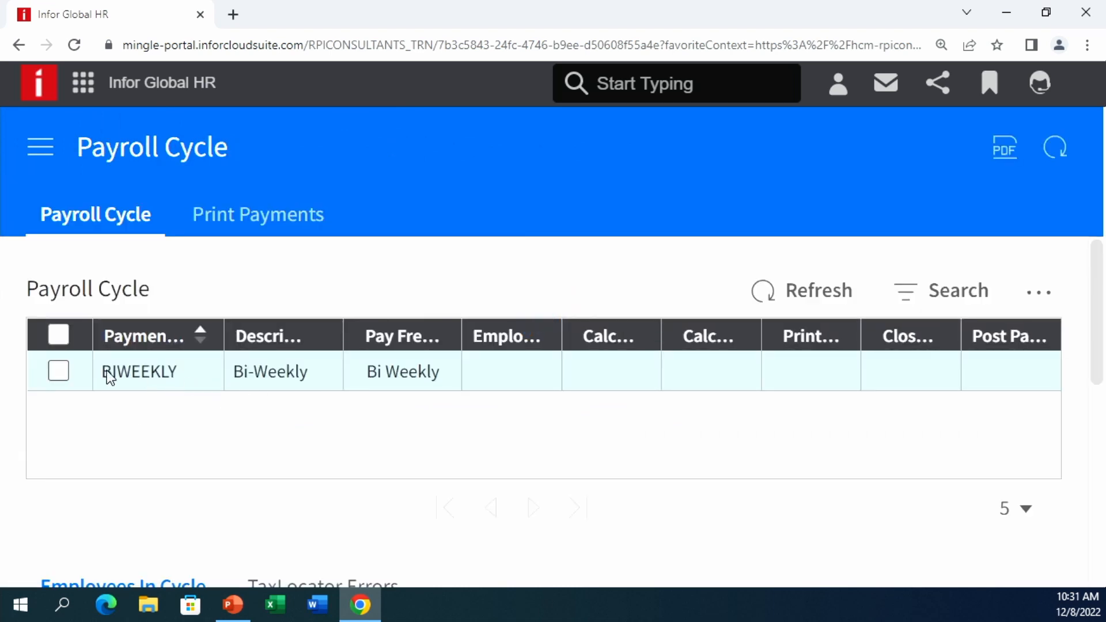
pyautogui.click(150, 369)
pyautogui.rightClick(150, 367)
pyautogui.click(519, 454)
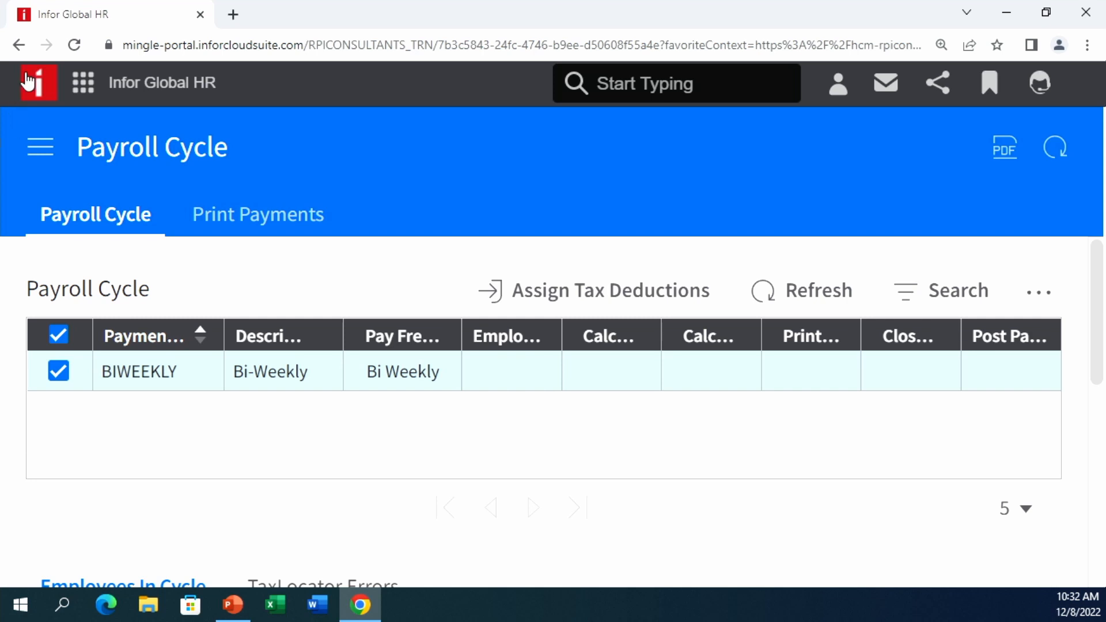
# - Open the Mass Move Time Records form from the Time Record Processing group
pyautogui.click(40, 145)
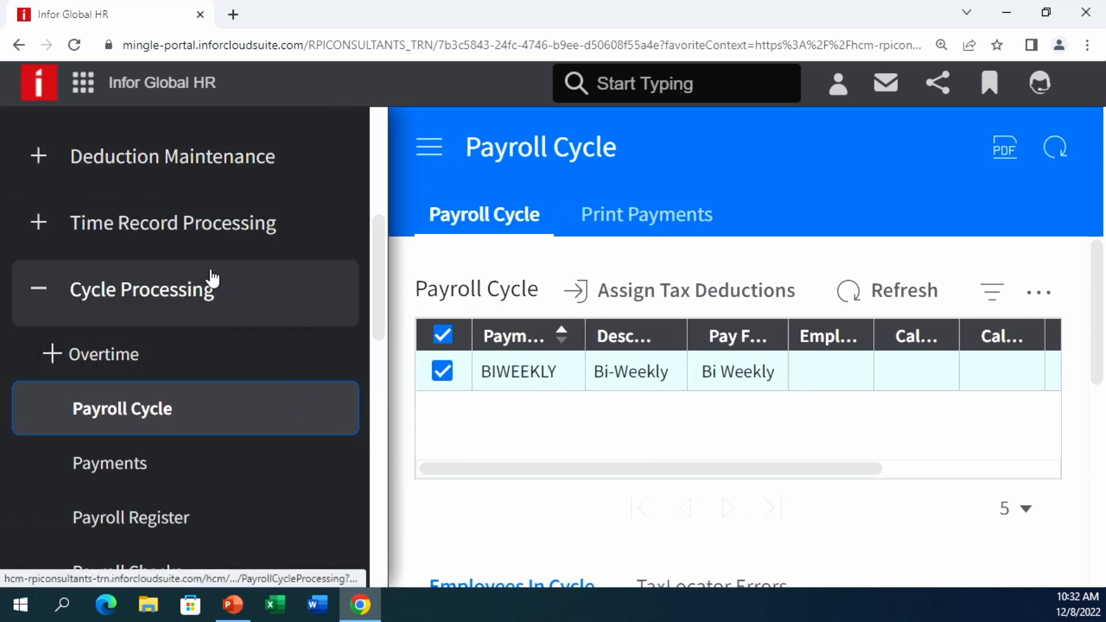
pyautogui.click(217, 252)
pyautogui.scroll(-2, 284, 388)
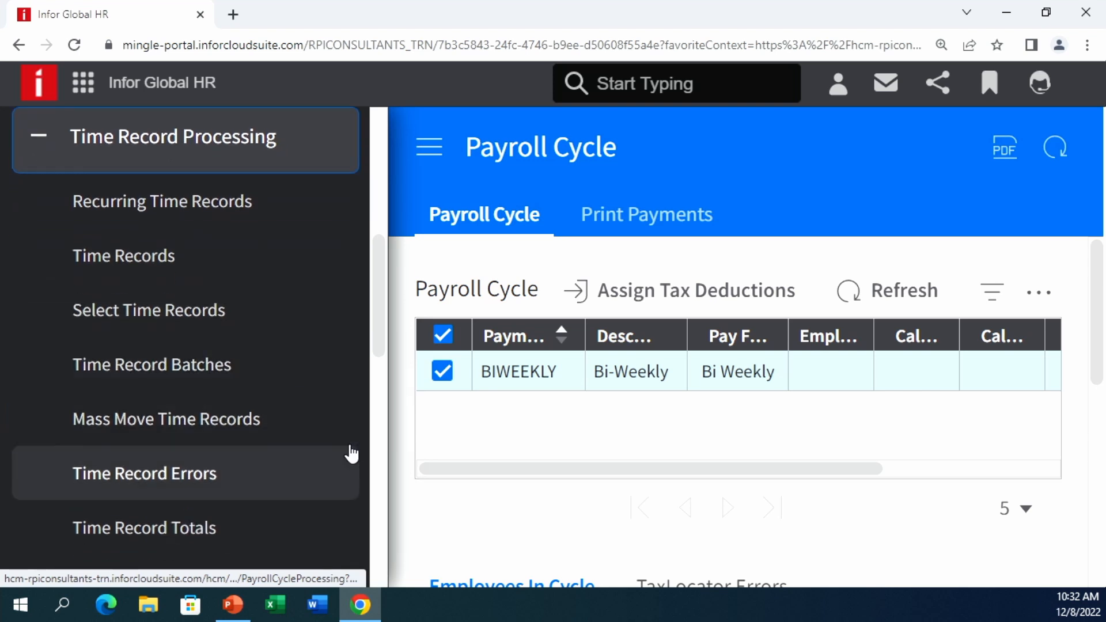
pyautogui.scroll(-1, 353, 462)
pyautogui.scroll(-3, 363, 498)
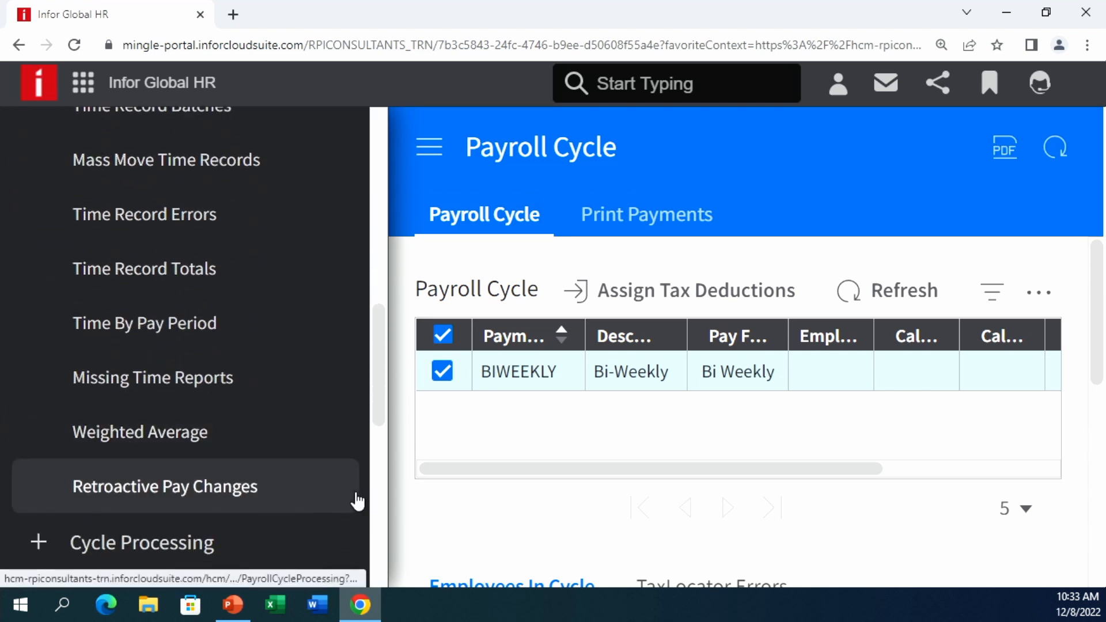
pyautogui.click(250, 172)
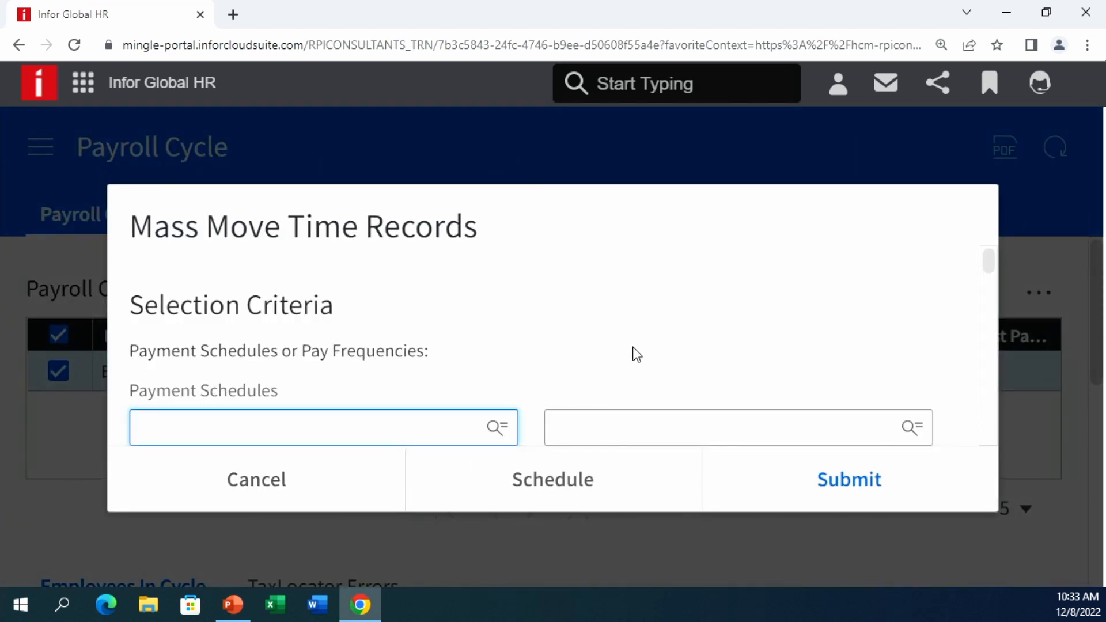
# - Scroll through the Mass Move Time Records form and cancel it without submitting
pyautogui.scroll(-1, 631, 347)
pyautogui.scroll(-1, 634, 348)
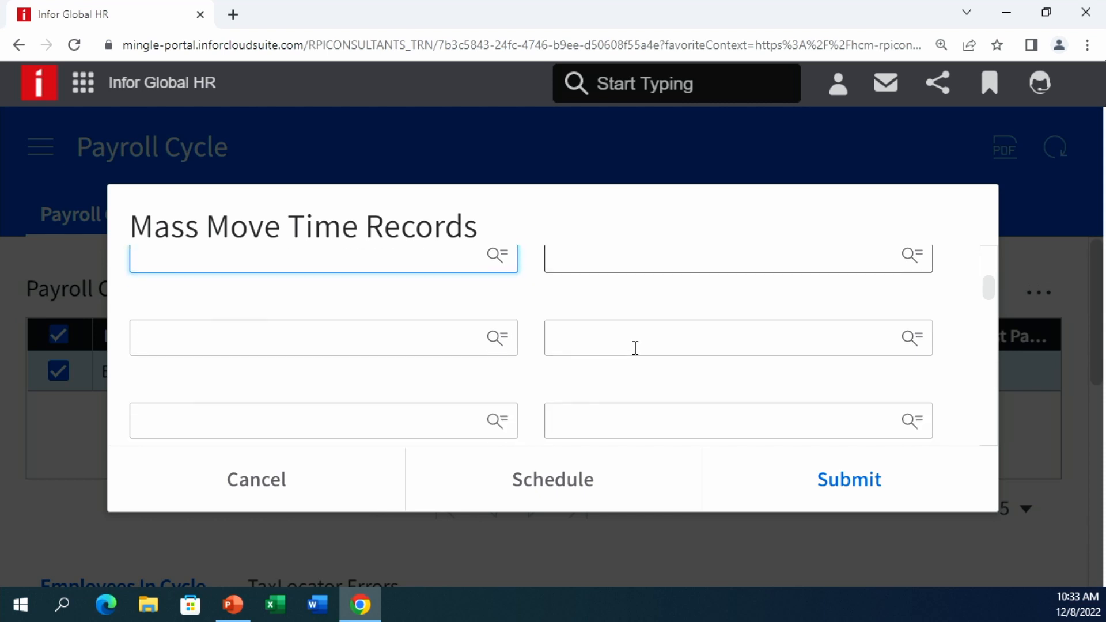
pyautogui.scroll(-1, 636, 348)
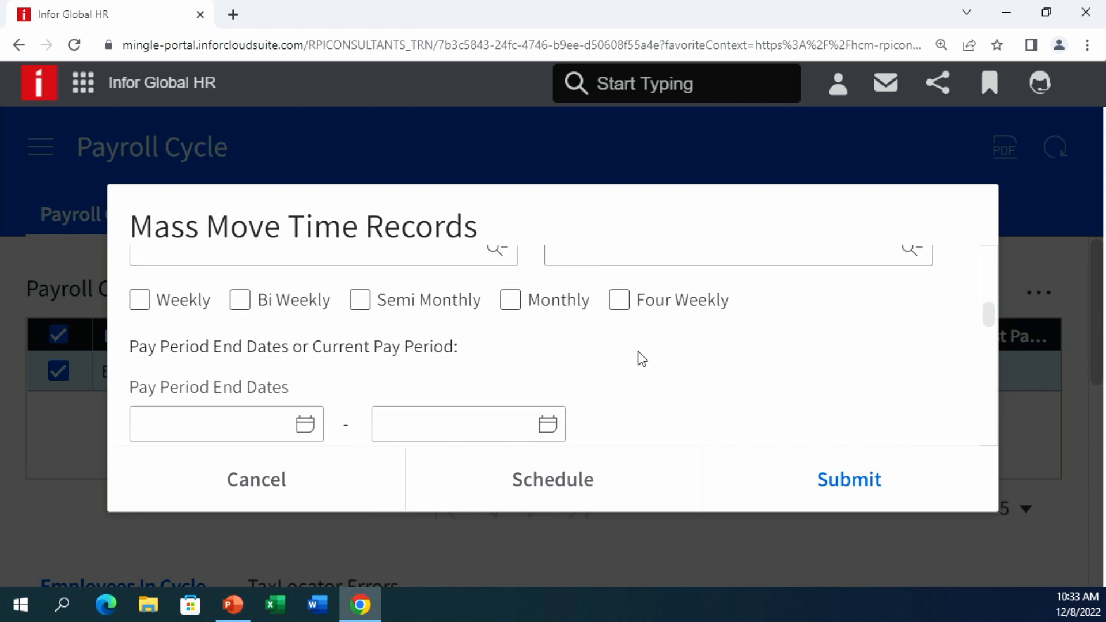
pyautogui.click(240, 476)
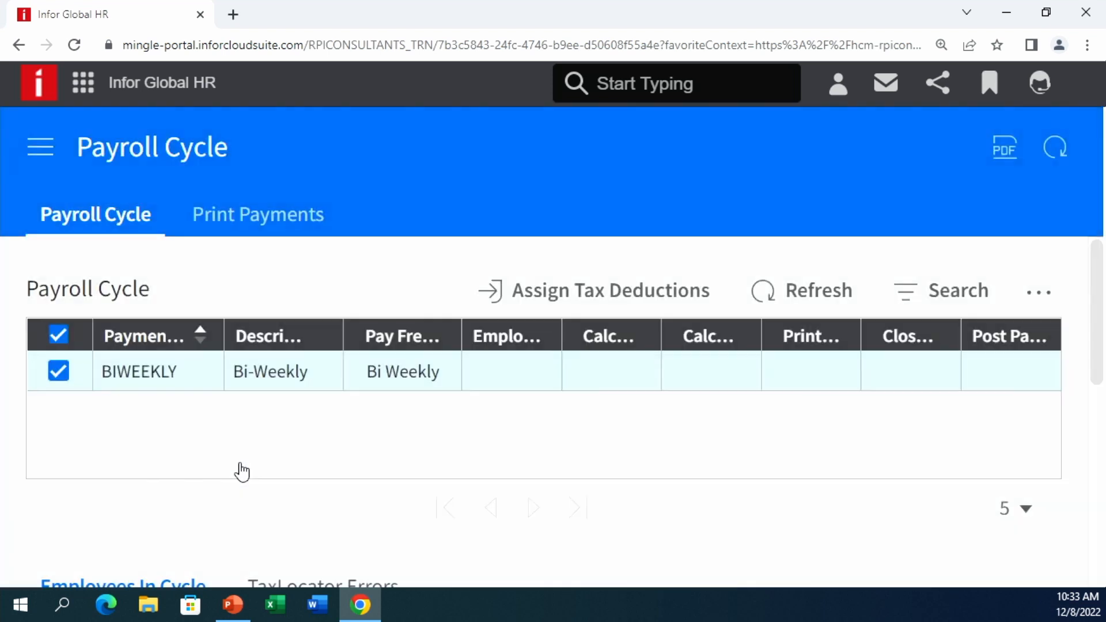
# - Open the Time Record Batches page from the payroll navigation list
pyautogui.click(36, 133)
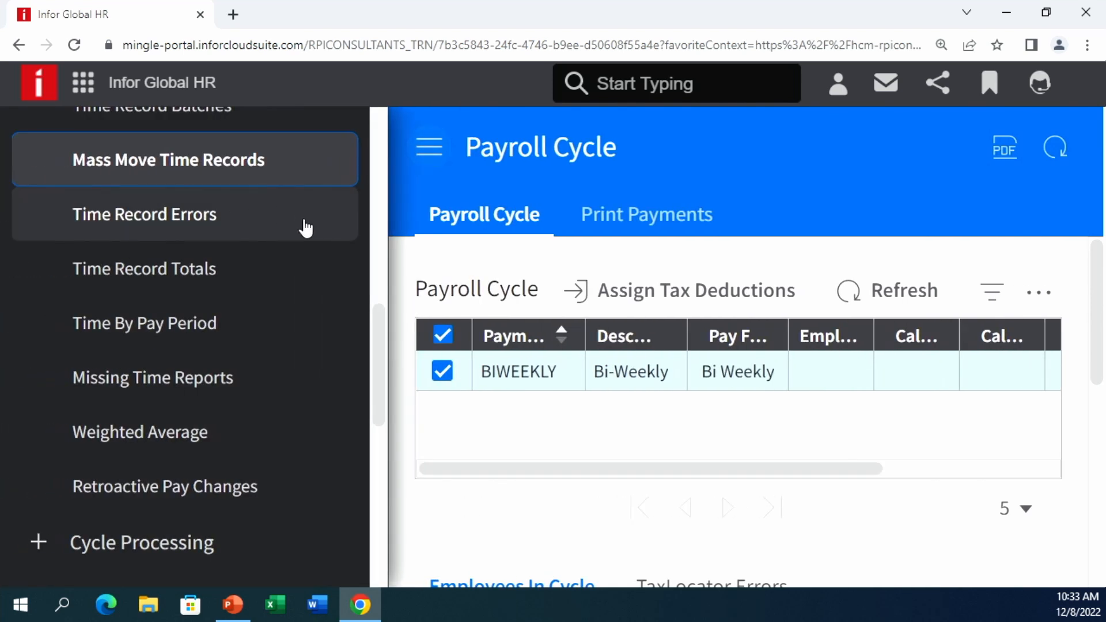
pyautogui.scroll(1, 311, 242)
pyautogui.scroll(1, 288, 254)
pyautogui.click(205, 276)
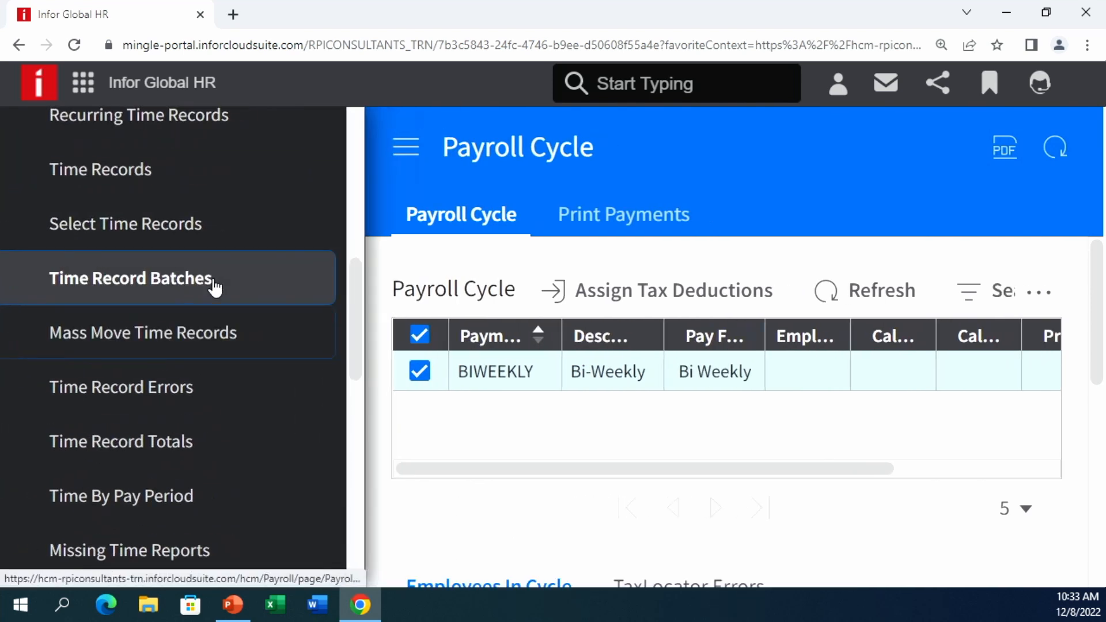
pyautogui.scroll(-2, 323, 351)
pyautogui.scroll(2, 369, 337)
# - Inspect the right-click and overflow action menus for batch 10, Webinar, then dismiss them
pyautogui.rightClick(448, 269)
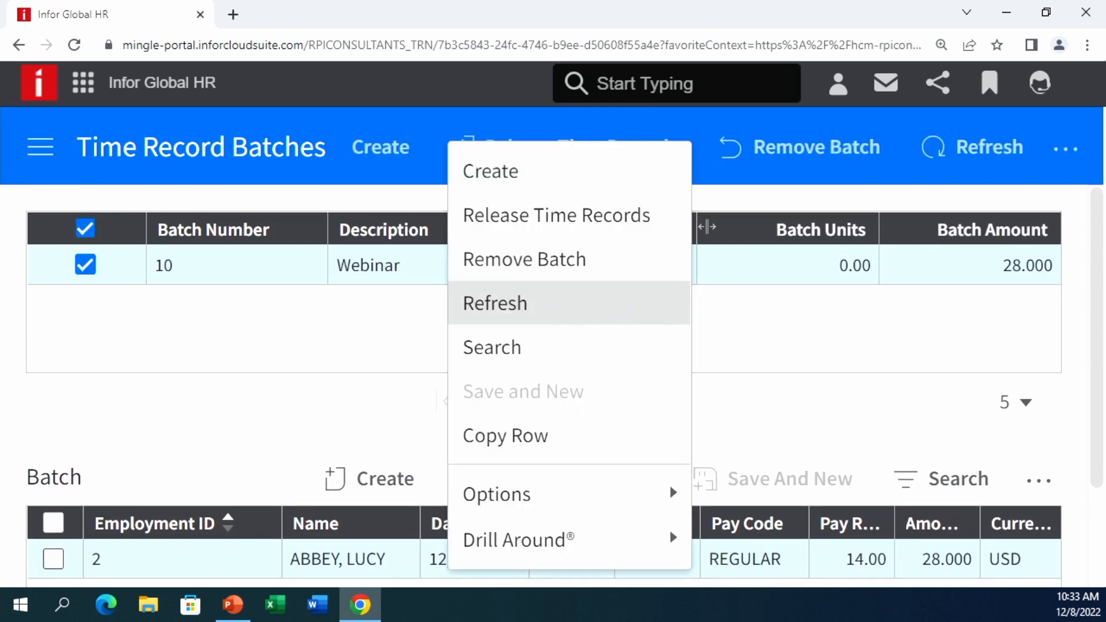
pyautogui.click(786, 366)
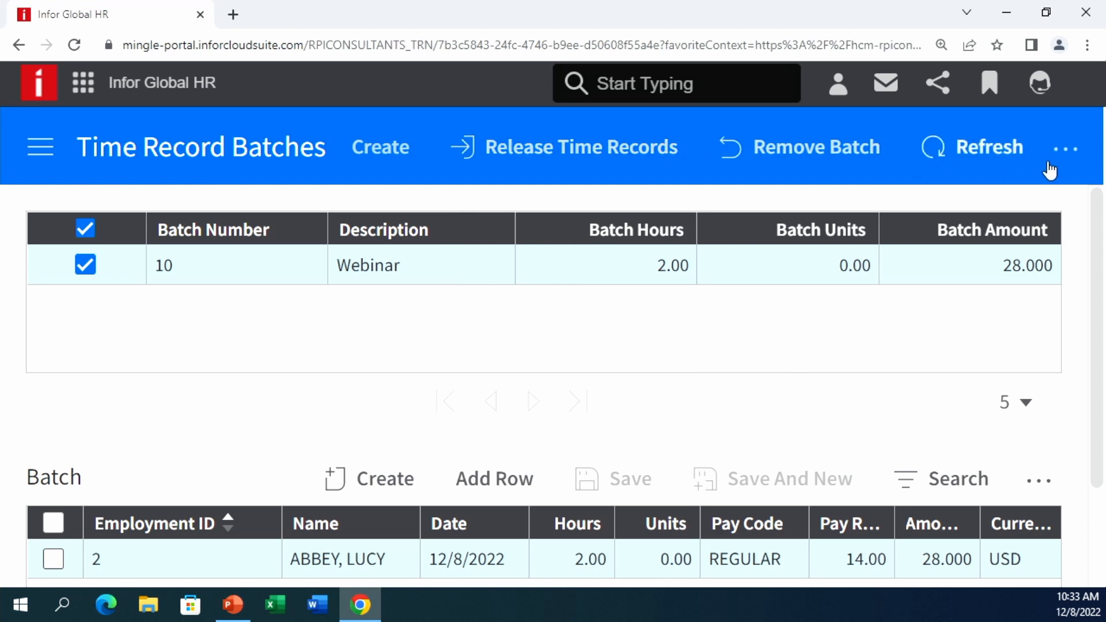
pyautogui.click(1070, 150)
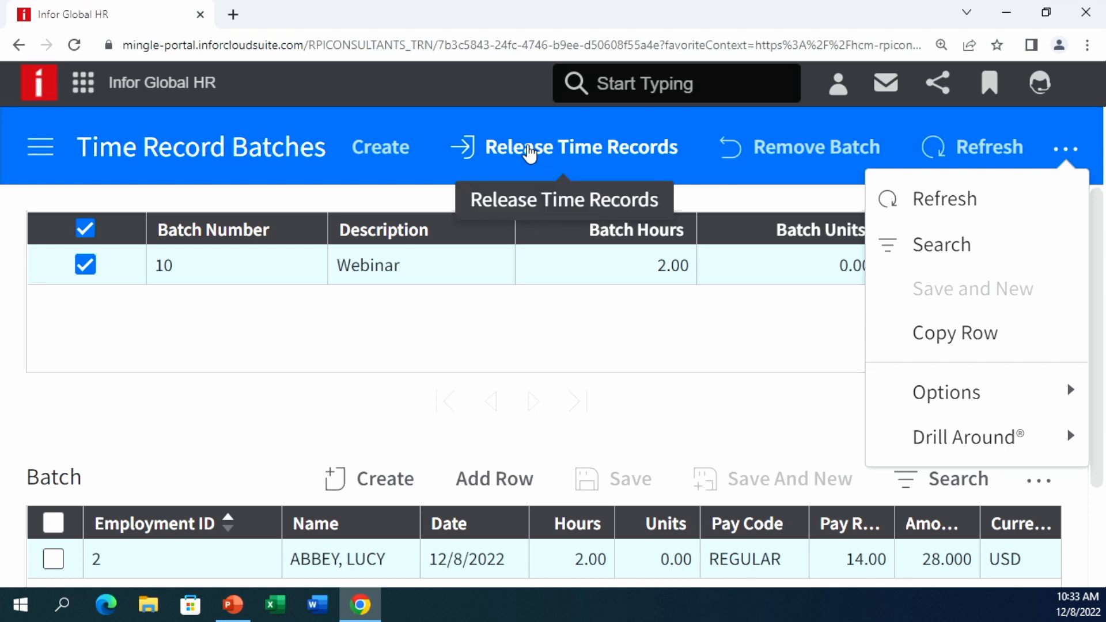
pyautogui.click(356, 198)
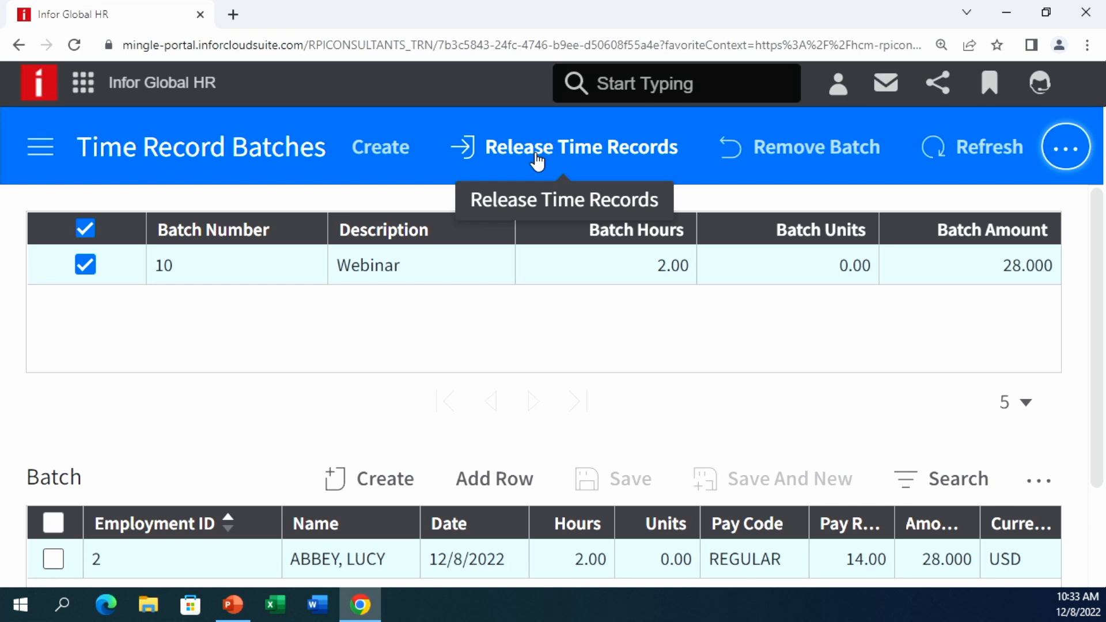
# - Expand Off Cycle Processing to list Manual Payments, Adjustments and Gross Up Payments
pyautogui.click(39, 150)
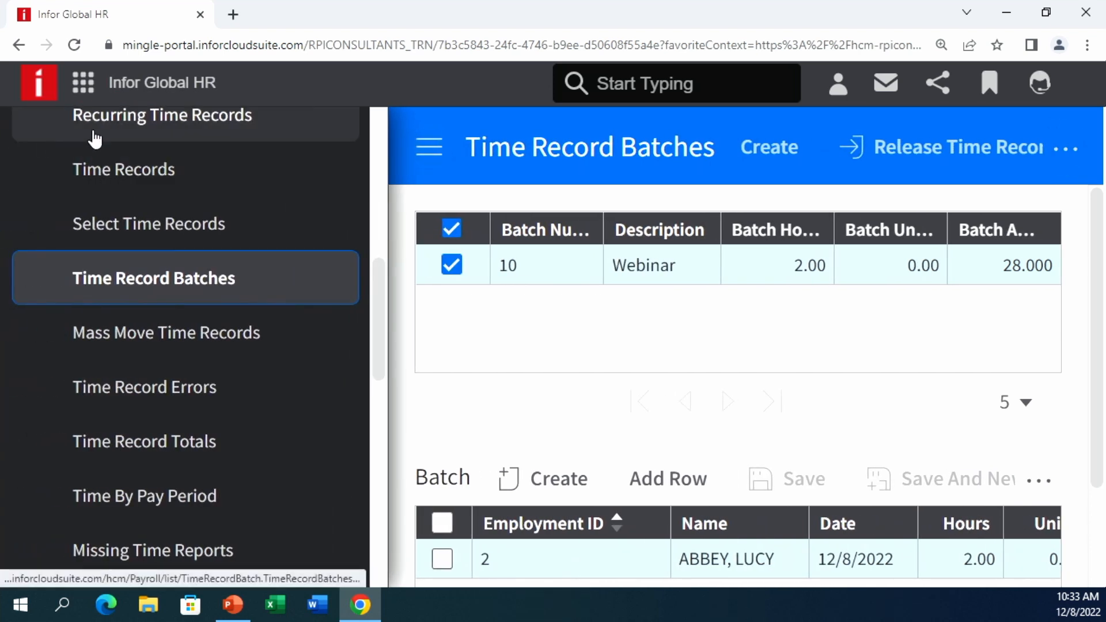
pyautogui.scroll(5, 155, 236)
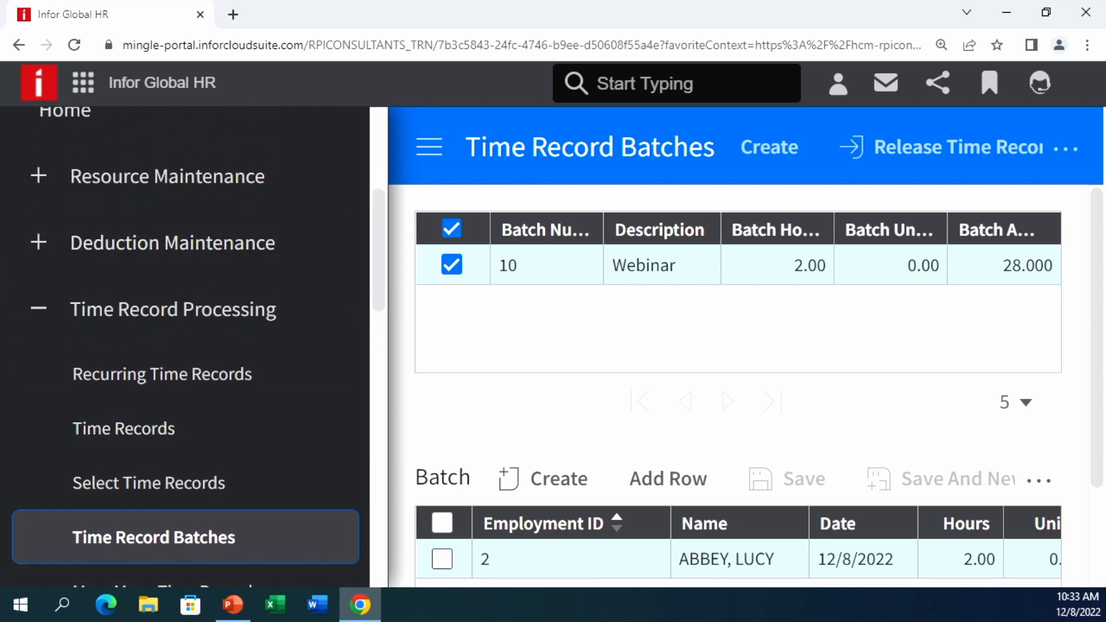
pyautogui.hotkey('alt', 'Tab')
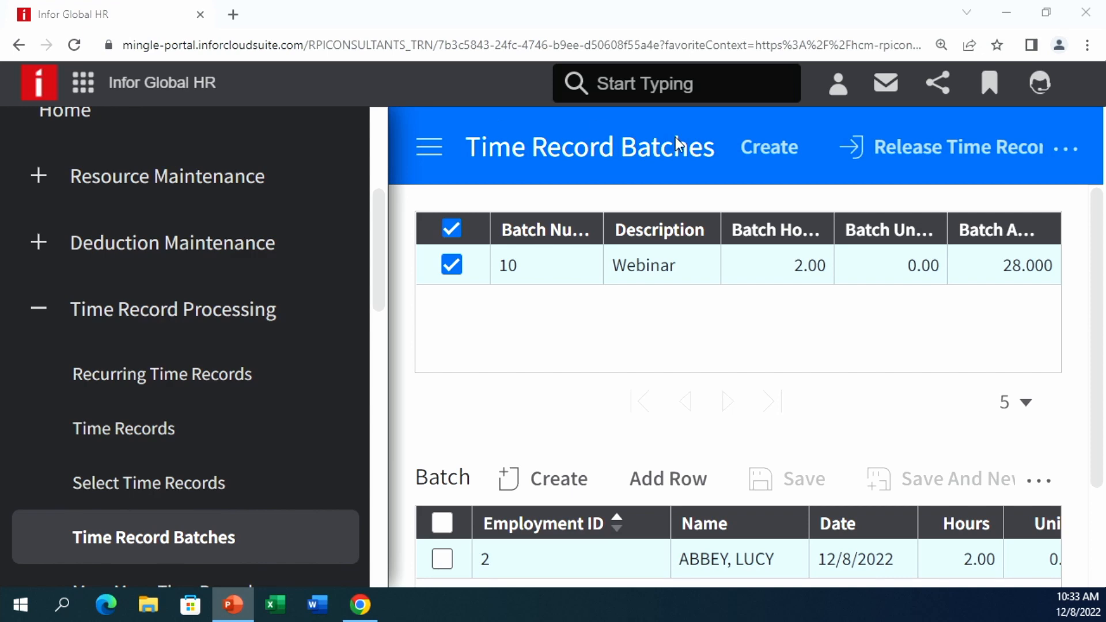
pyautogui.scroll(3, 193, 305)
pyautogui.scroll(-4, 183, 322)
pyautogui.scroll(-7, 173, 335)
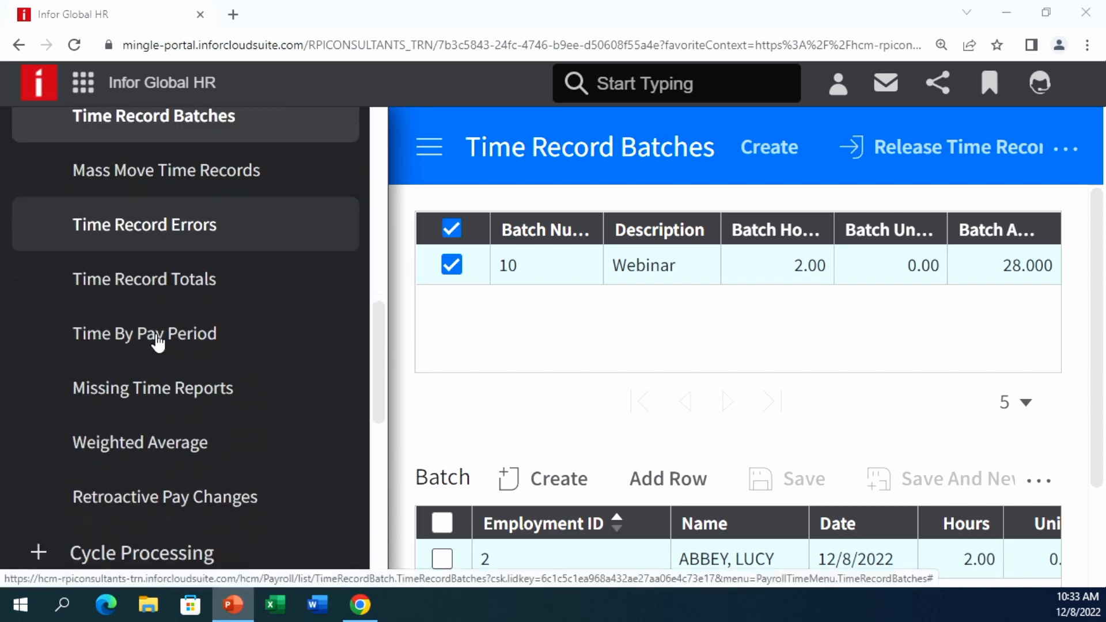
pyautogui.click(148, 432)
pyautogui.scroll(-7, 151, 440)
pyautogui.scroll(10, 309, 321)
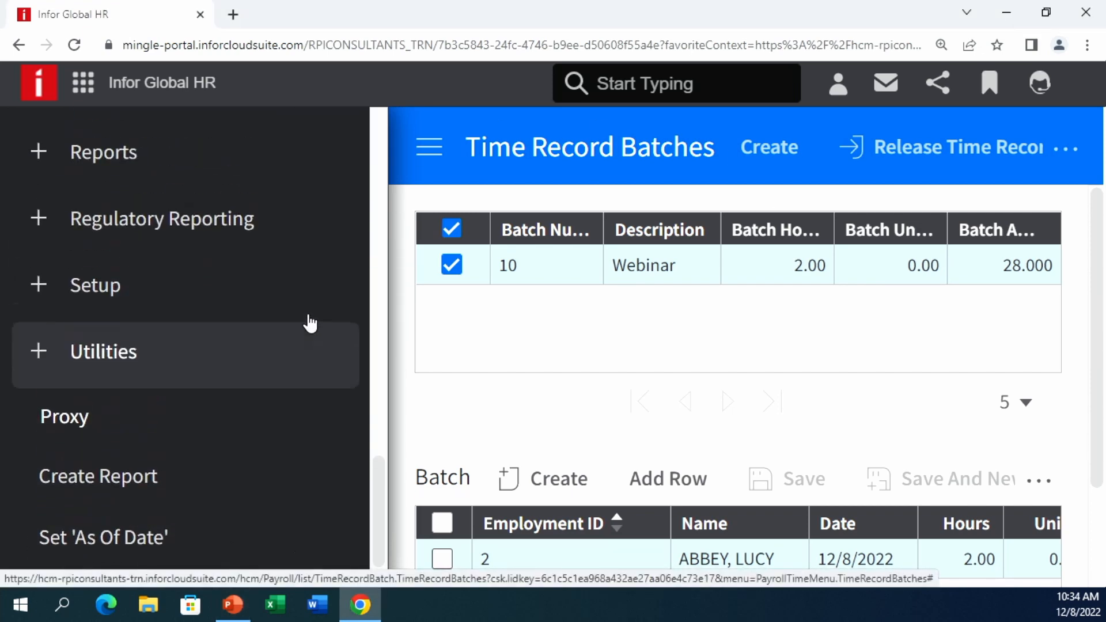
pyautogui.scroll(4, 269, 323)
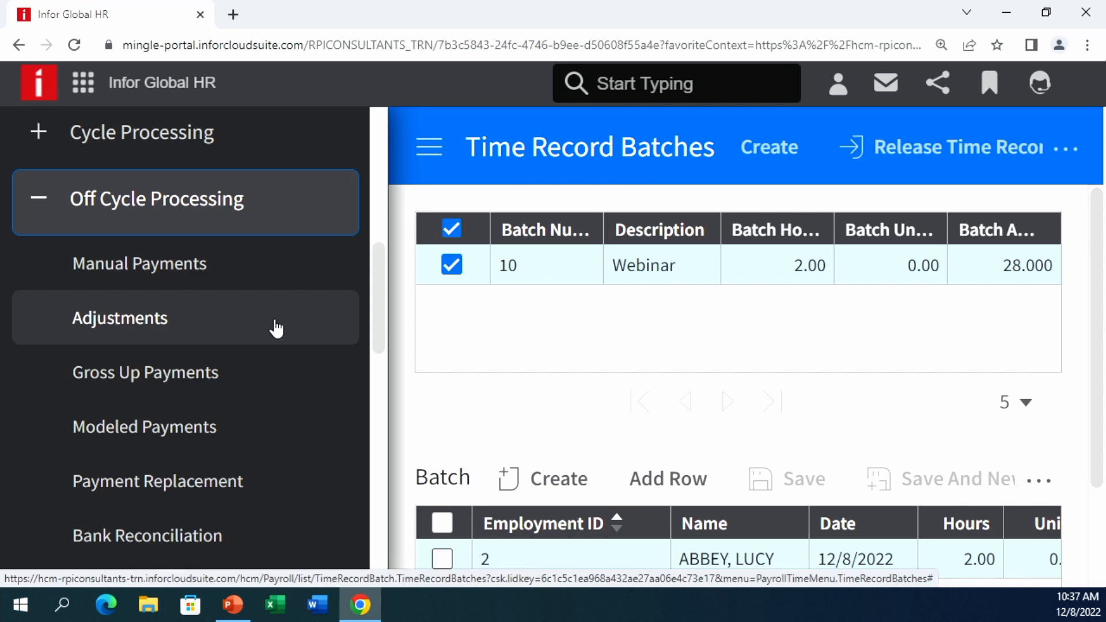
# - Collapse Off Cycle Processing and return to the Payroll Administrator home dashboard
pyautogui.click(163, 218)
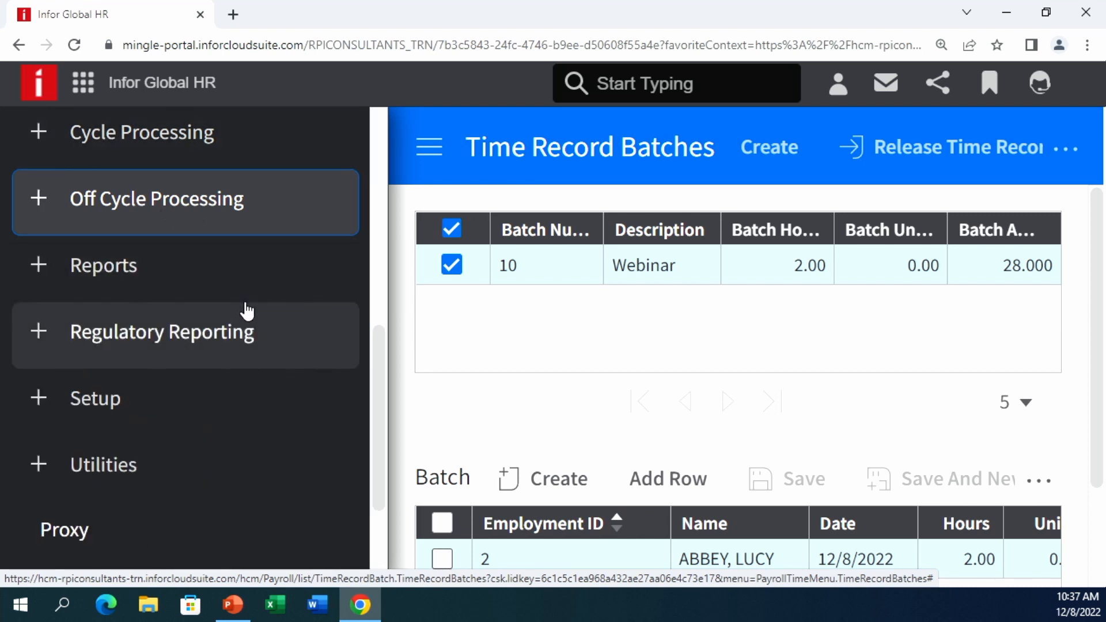
pyautogui.scroll(10, 247, 311)
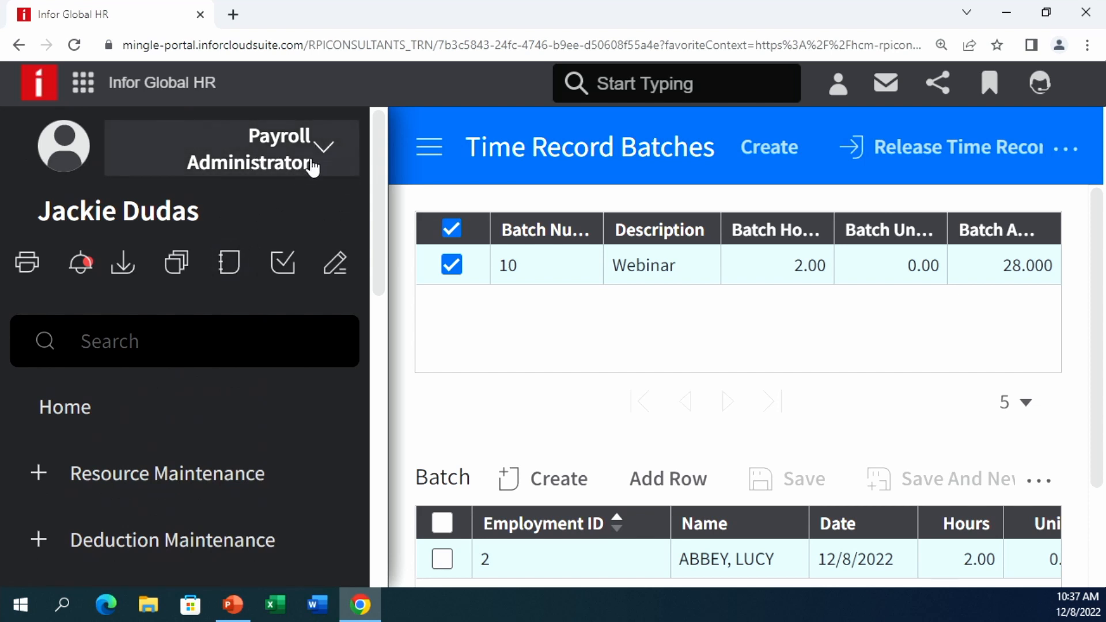
pyautogui.scroll(-3, 231, 241)
pyautogui.click(131, 315)
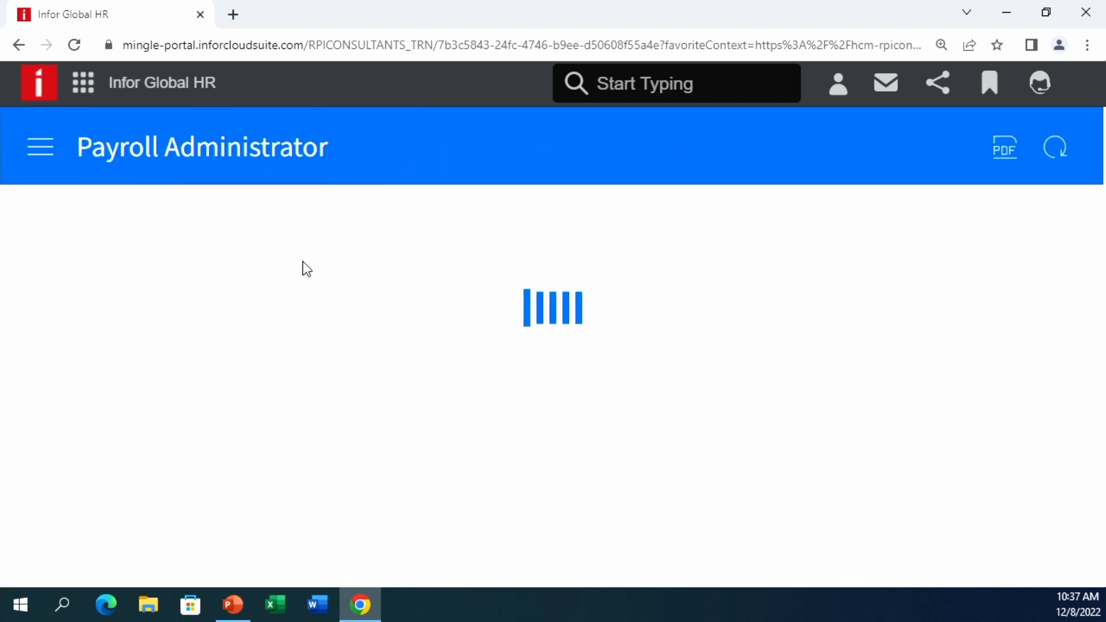
# - Scroll through the dashboard's cycle, alert and error panels, then reopen the navigation menu
pyautogui.scroll(-5, 274, 272)
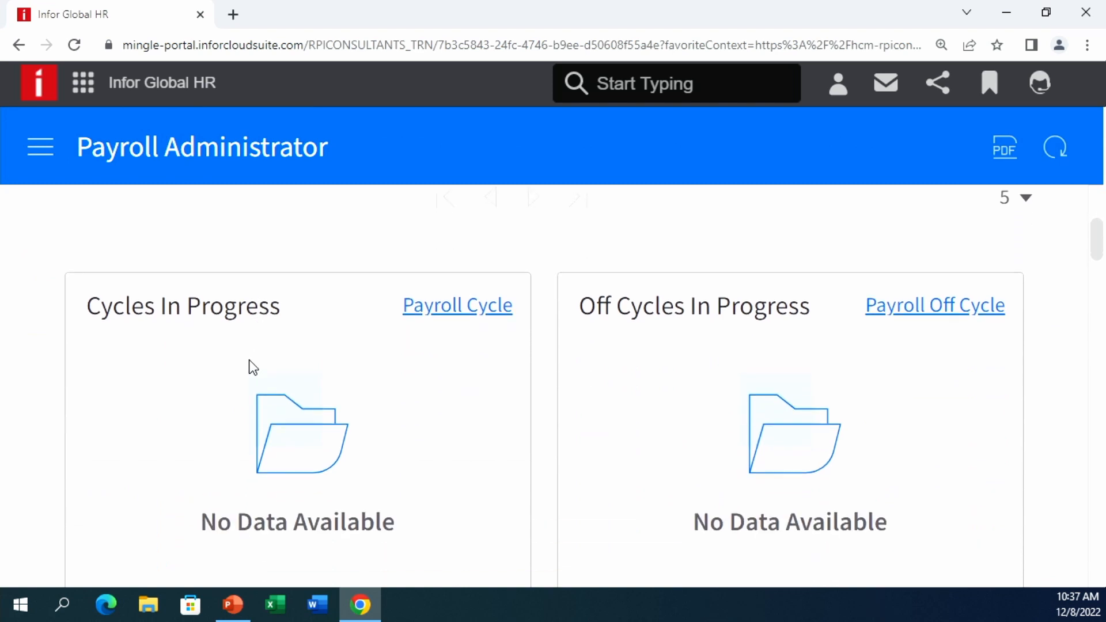
pyautogui.scroll(-8, 225, 383)
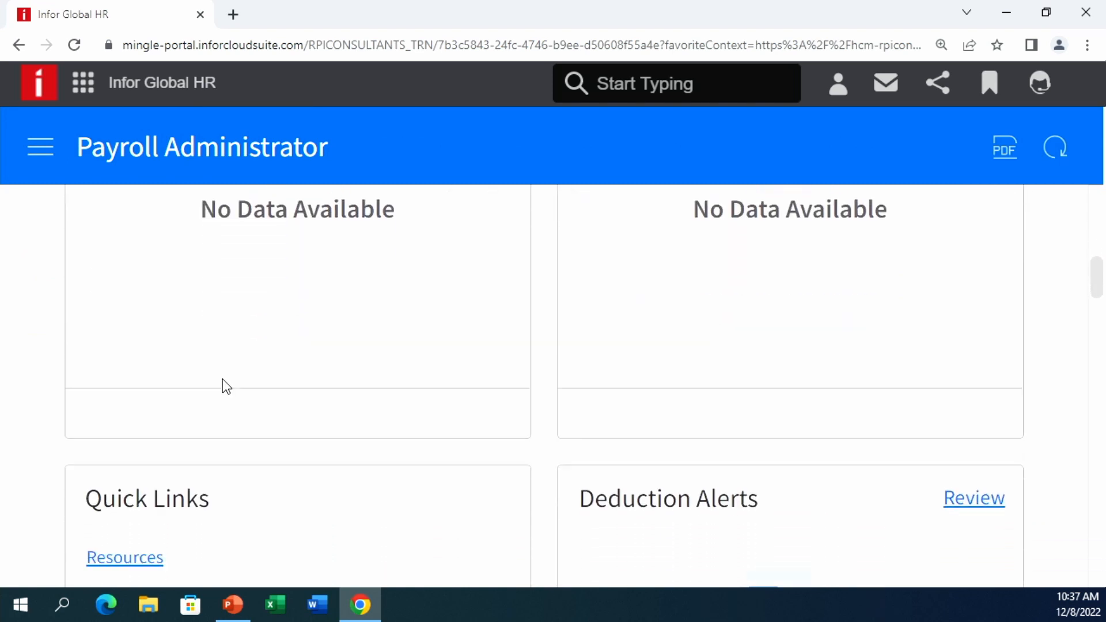
pyautogui.scroll(-9, 224, 384)
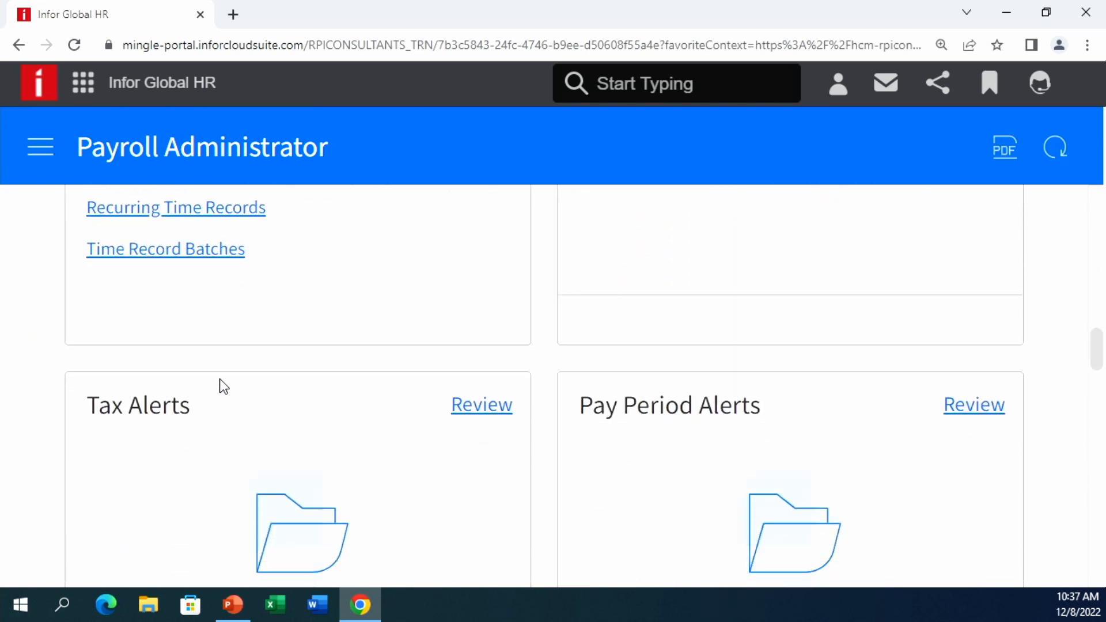
pyautogui.scroll(-10, 223, 388)
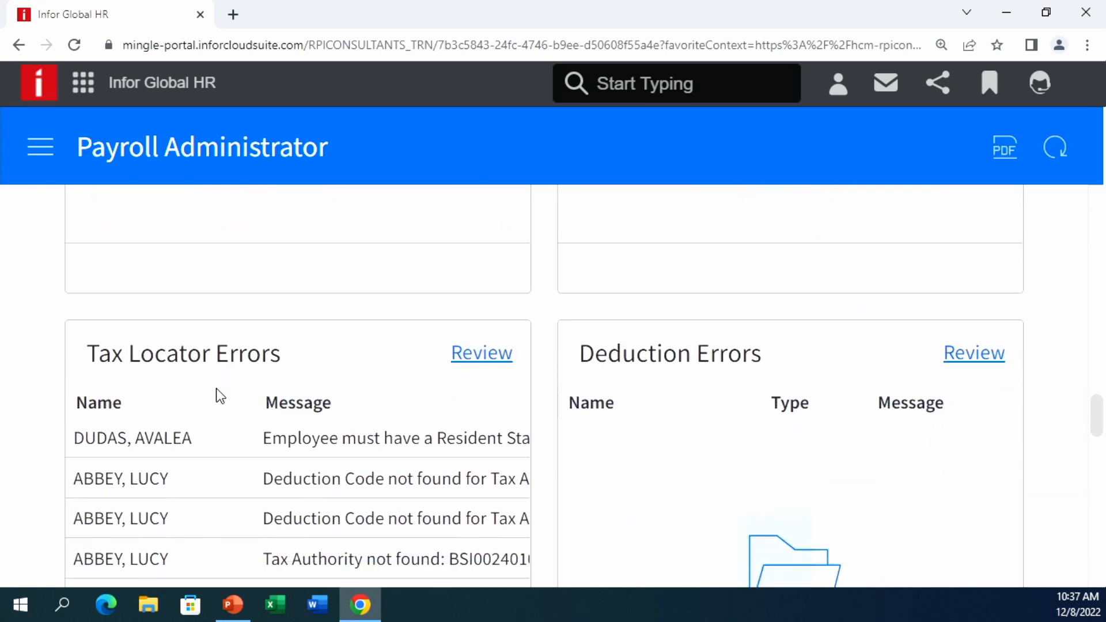
pyautogui.scroll(-1, 217, 391)
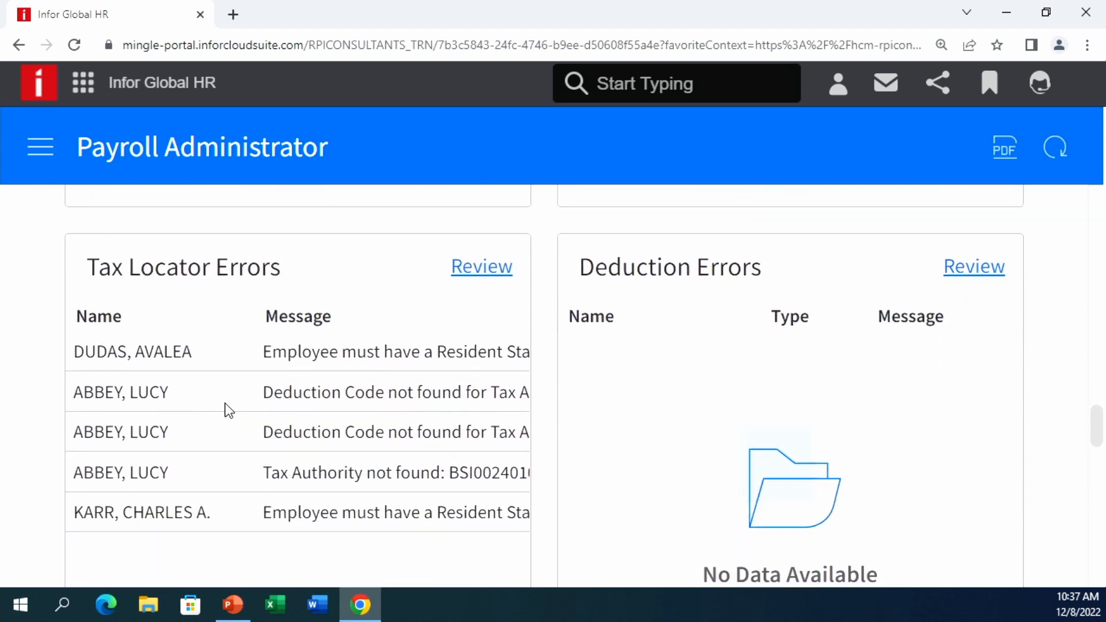
pyautogui.scroll(20, 228, 406)
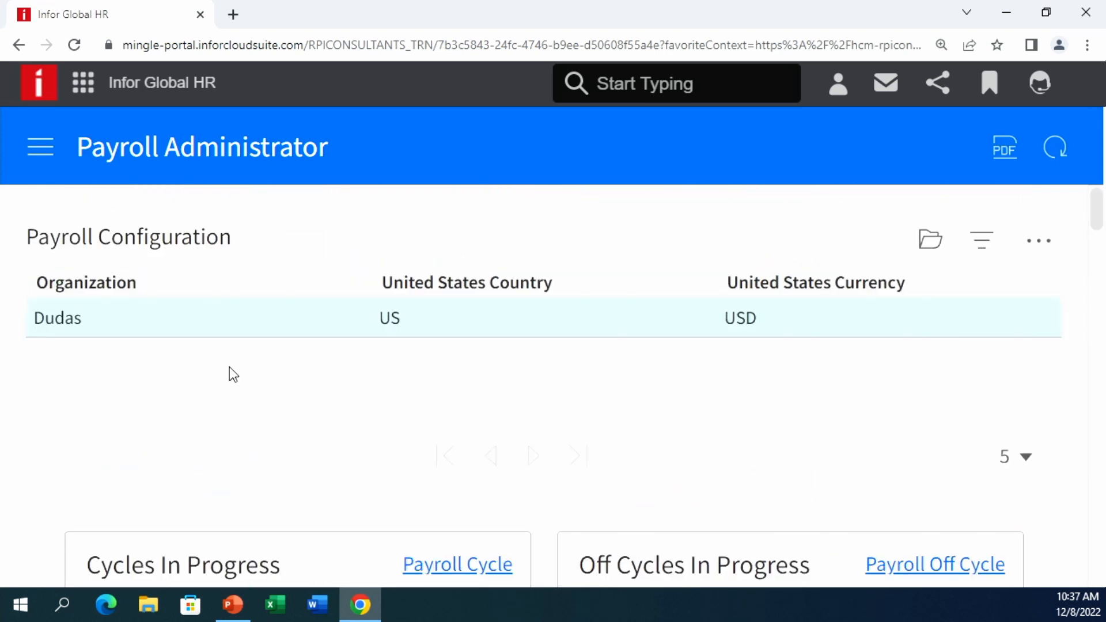
pyautogui.click(51, 148)
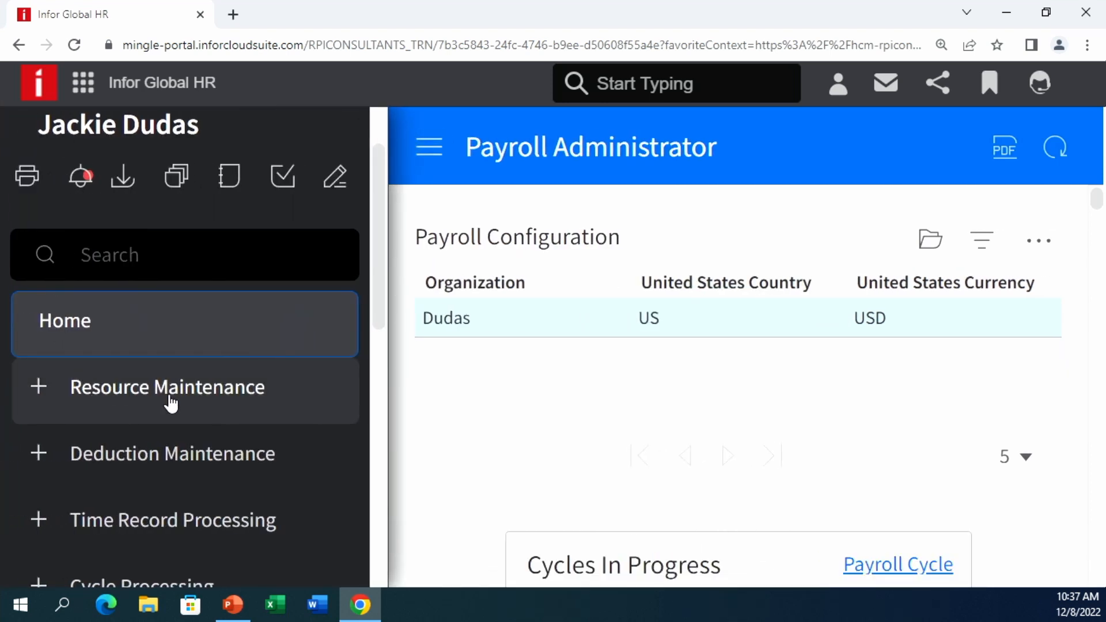
pyautogui.scroll(-2, 171, 397)
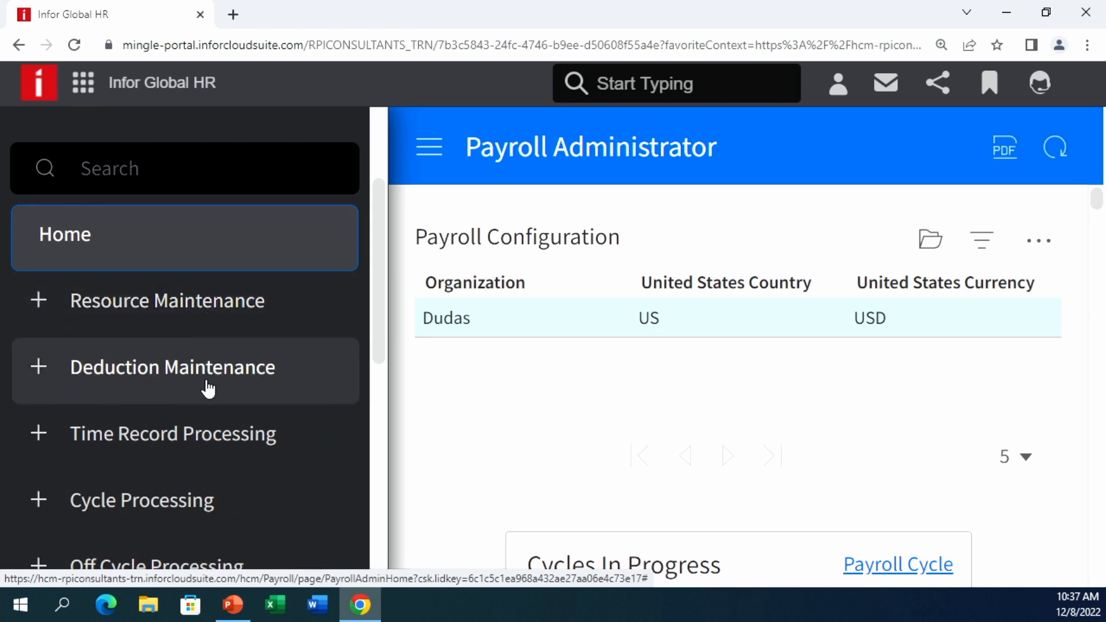
# - Expand Time Record Processing, scroll through its pages, then collapse it again
pyautogui.scroll(-2, 208, 389)
pyautogui.click(210, 368)
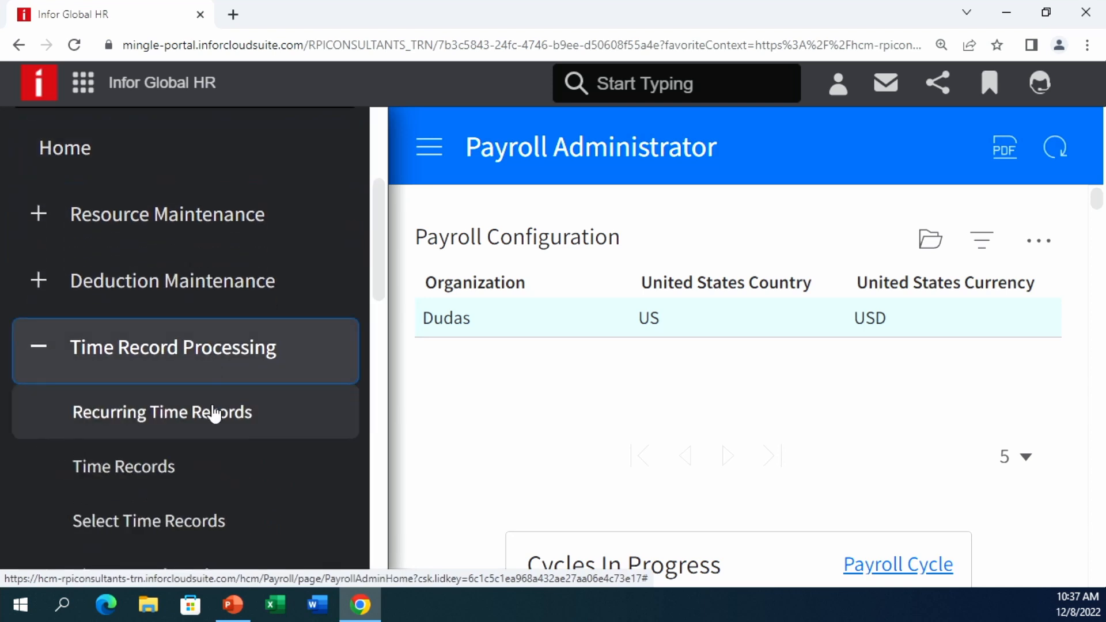
pyautogui.scroll(-1, 211, 426)
pyautogui.scroll(-1, 211, 445)
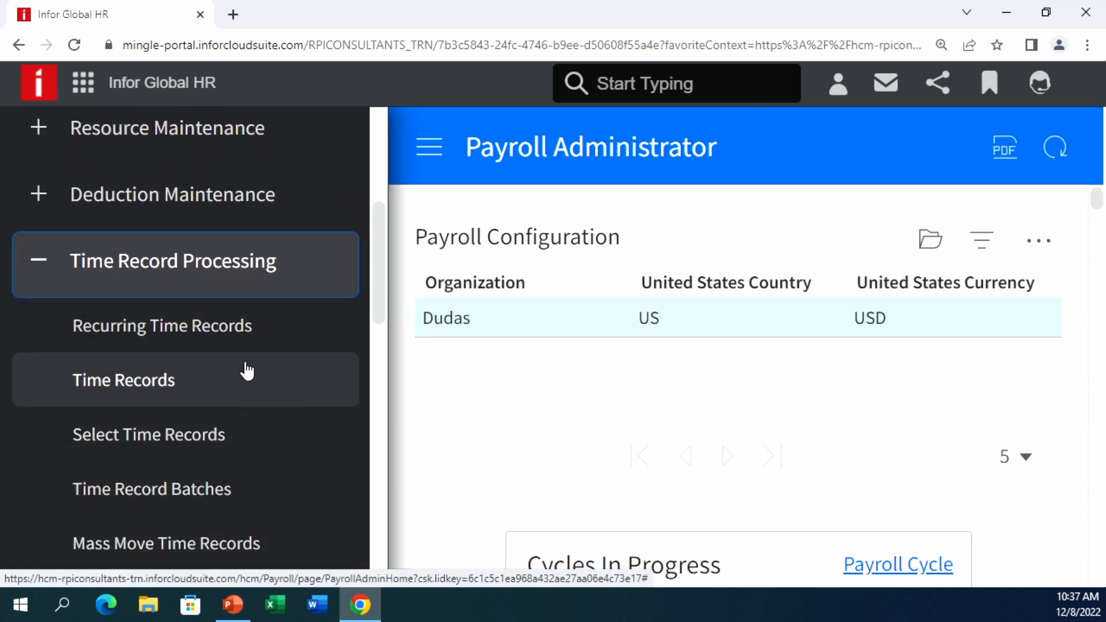
pyautogui.scroll(-1, 251, 397)
pyautogui.scroll(-1, 251, 398)
pyautogui.scroll(-4, 233, 369)
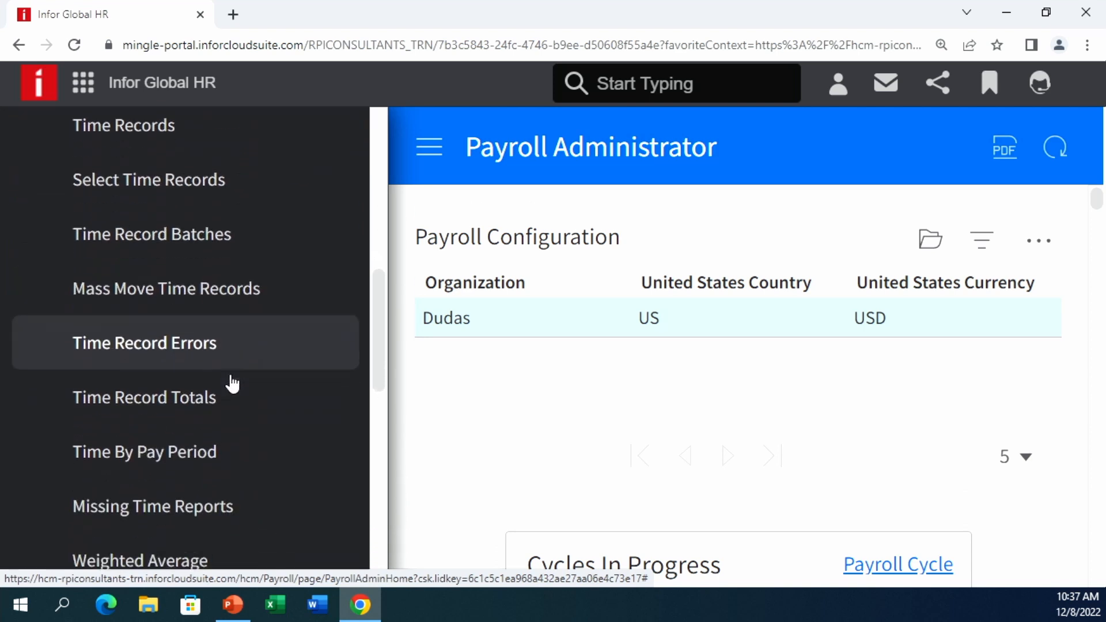
pyautogui.scroll(1, 231, 387)
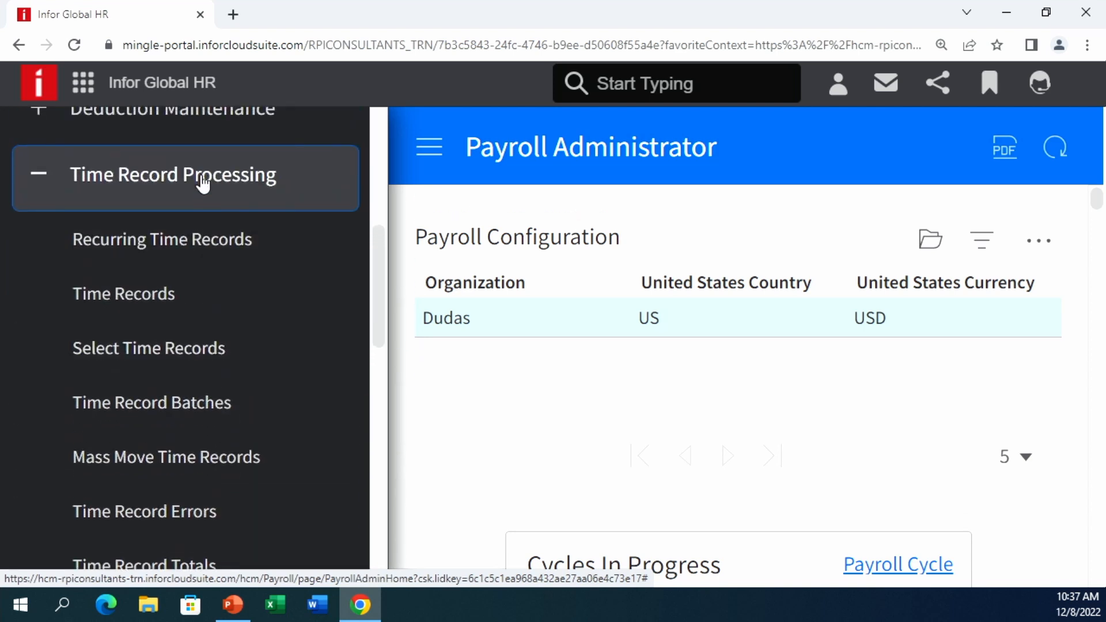
pyautogui.click(203, 180)
# - Open Payroll Cycle, bring up the BIWEEKLY cycle's actions, then reopen the navigation panel
pyautogui.click(157, 272)
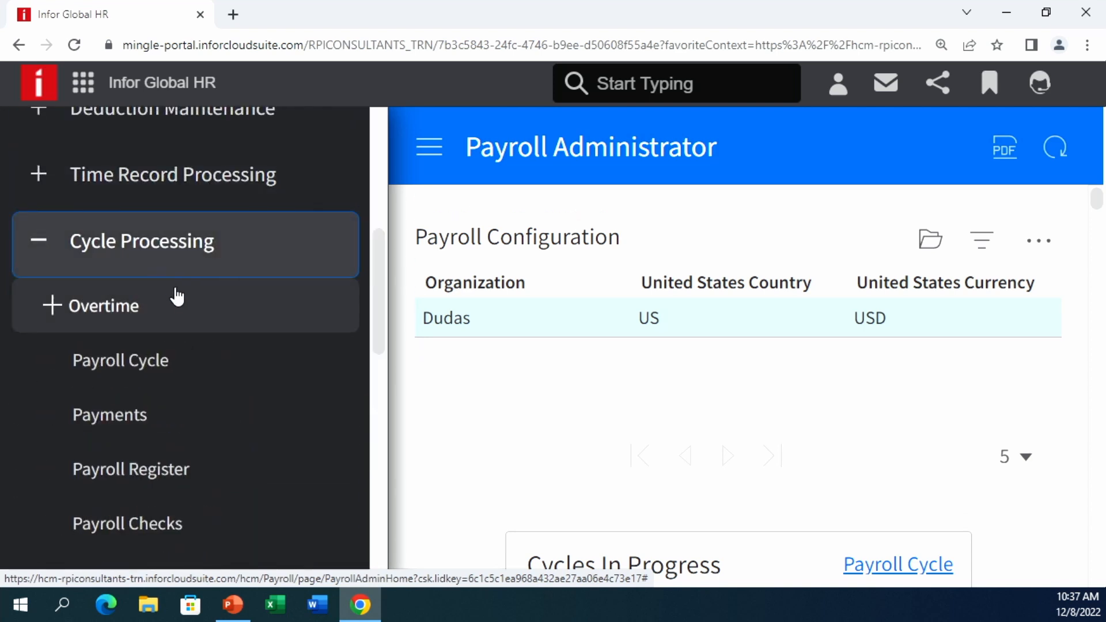
pyautogui.scroll(-1, 188, 311)
pyautogui.click(190, 288)
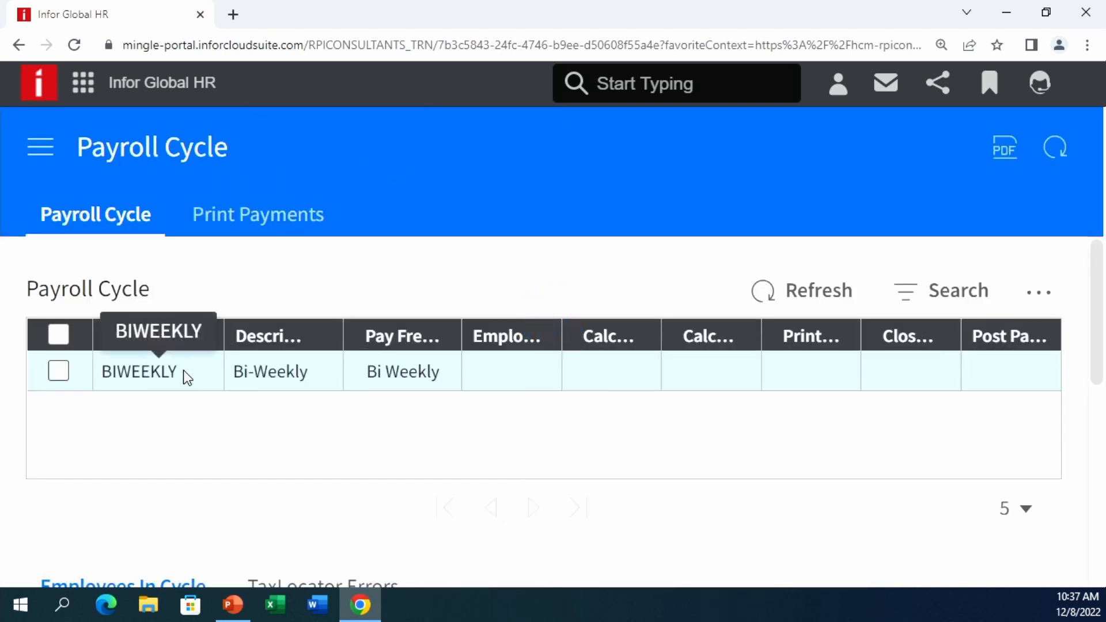
pyautogui.click(183, 371)
pyautogui.rightClick(183, 371)
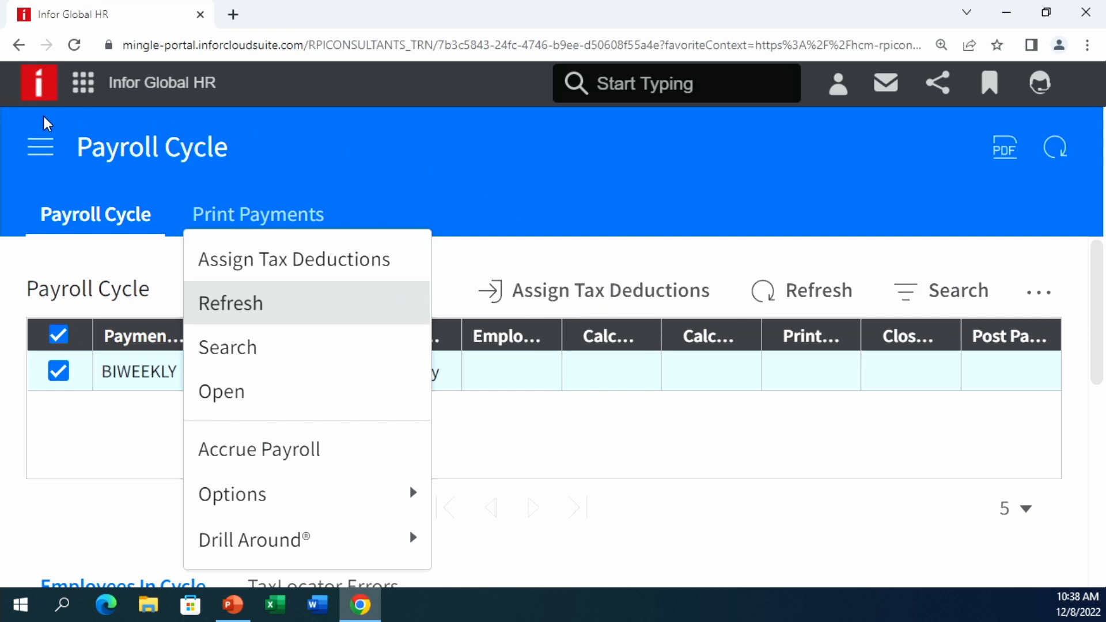
pyautogui.click(48, 153)
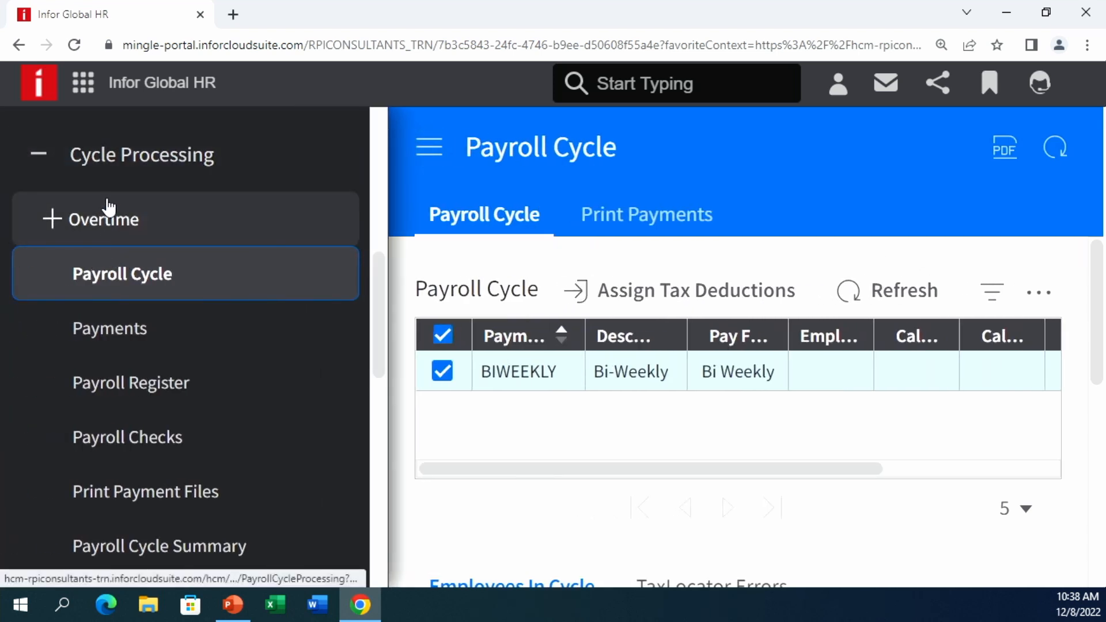
# - Collapse Cycle Processing and browse the Reports group's pages before collapsing it
pyautogui.click(186, 175)
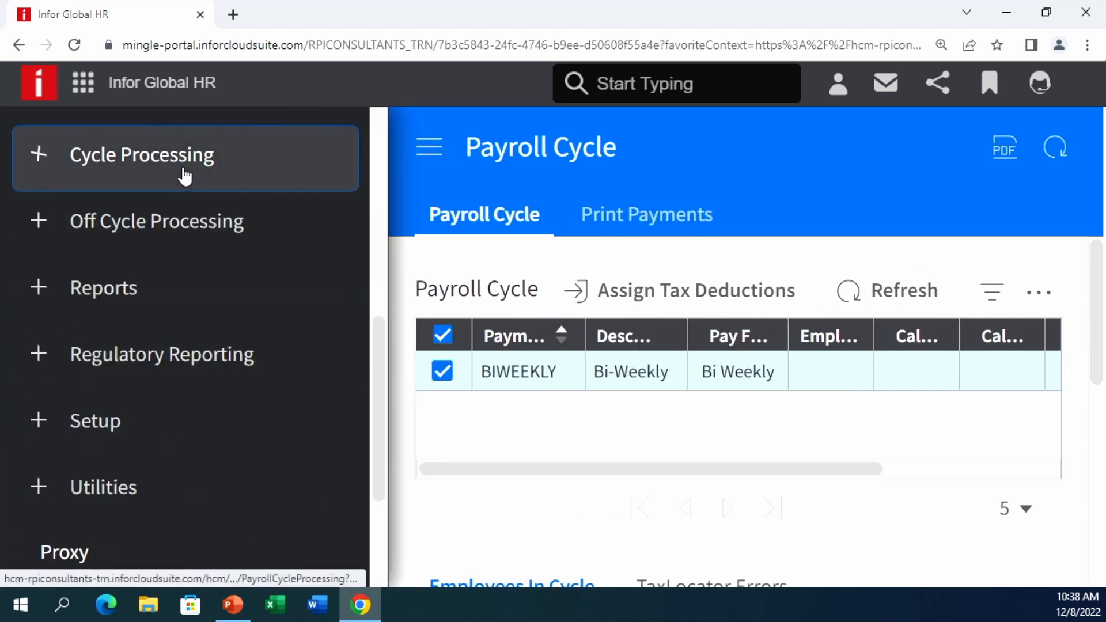
pyautogui.scroll(-1, 155, 230)
pyautogui.click(154, 223)
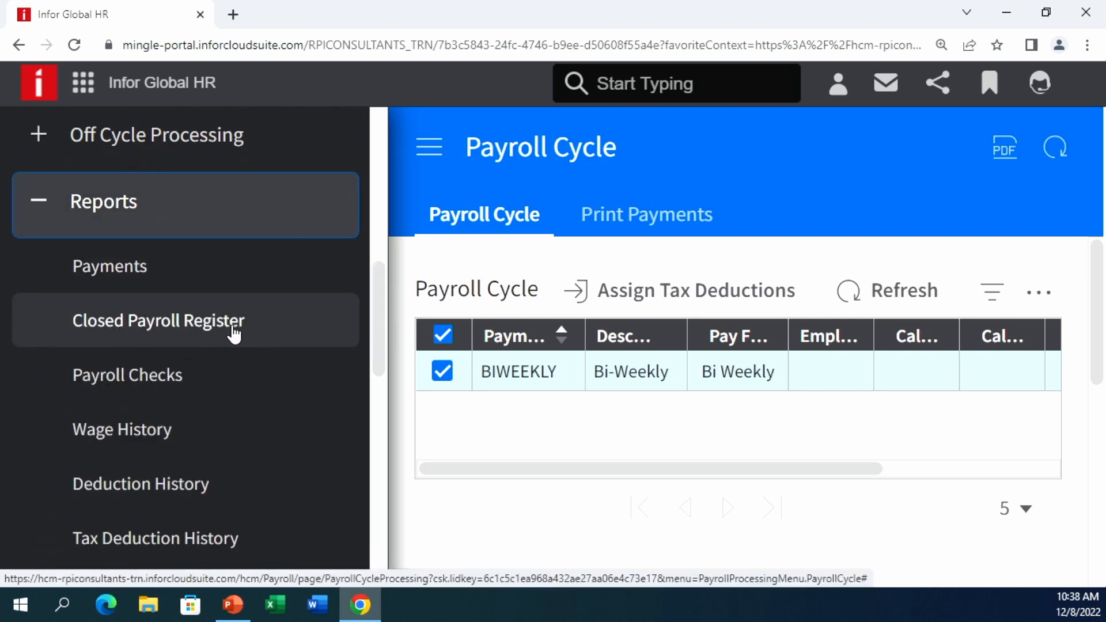
pyautogui.scroll(-3, 233, 343)
pyautogui.scroll(-2, 219, 473)
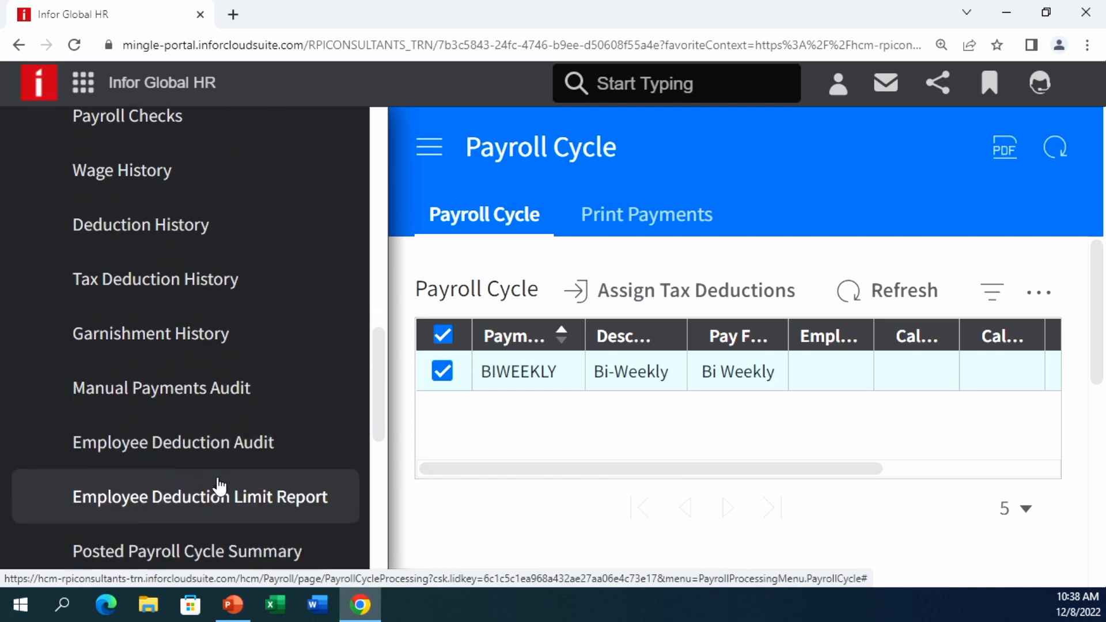
pyautogui.scroll(-1, 242, 385)
pyautogui.scroll(5, 176, 176)
pyautogui.click(65, 199)
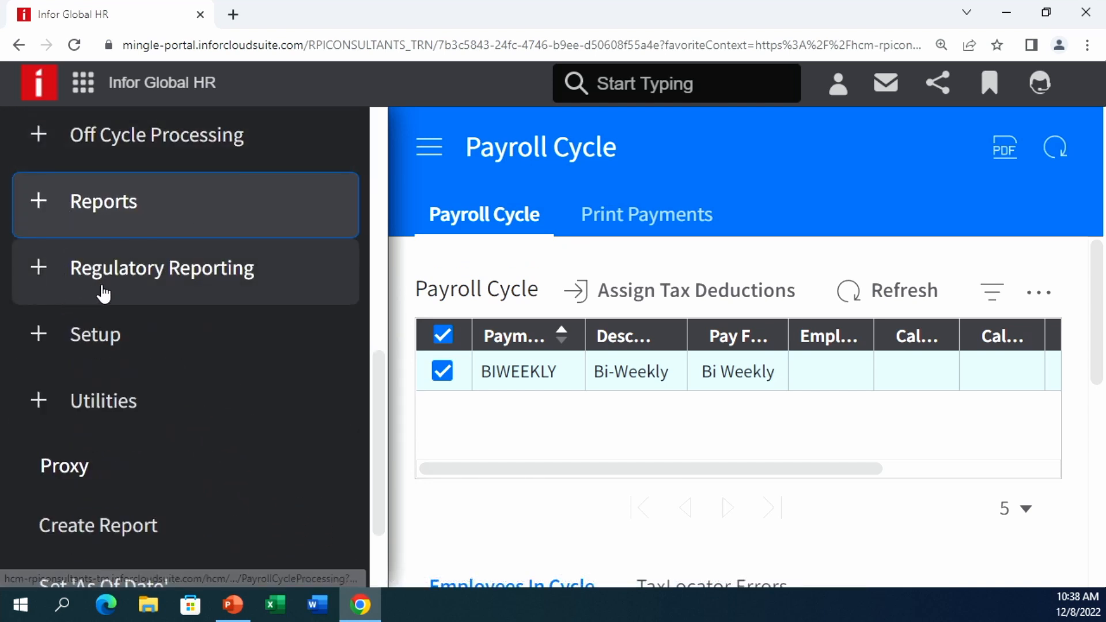
# - Expand the Setup group, scroll through its pages, then collapse it
pyautogui.click(73, 353)
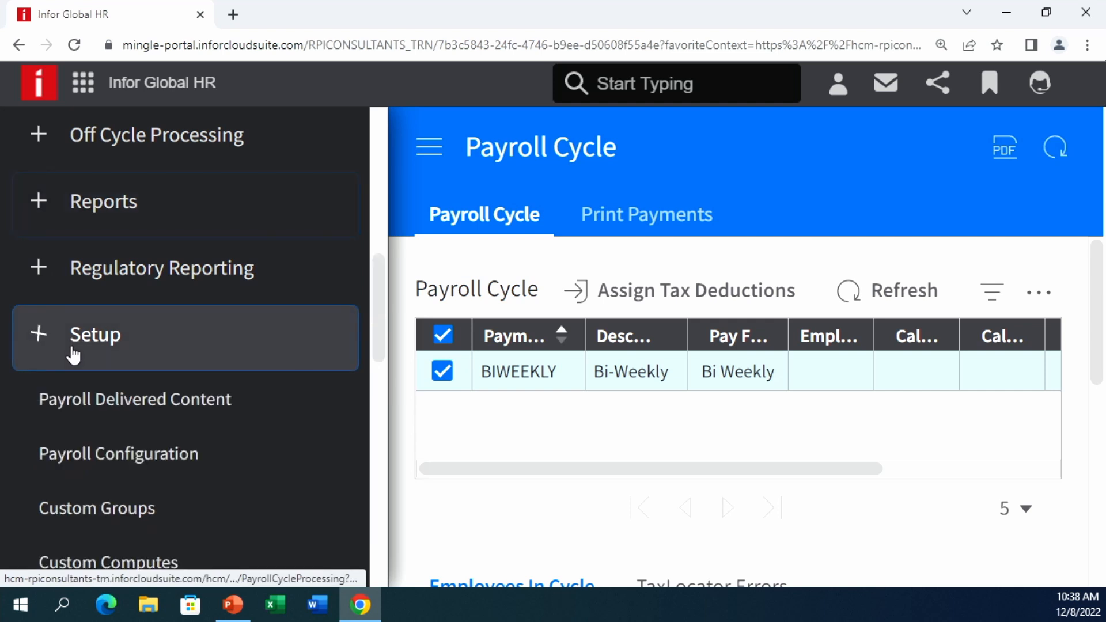
pyautogui.scroll(-2, 163, 447)
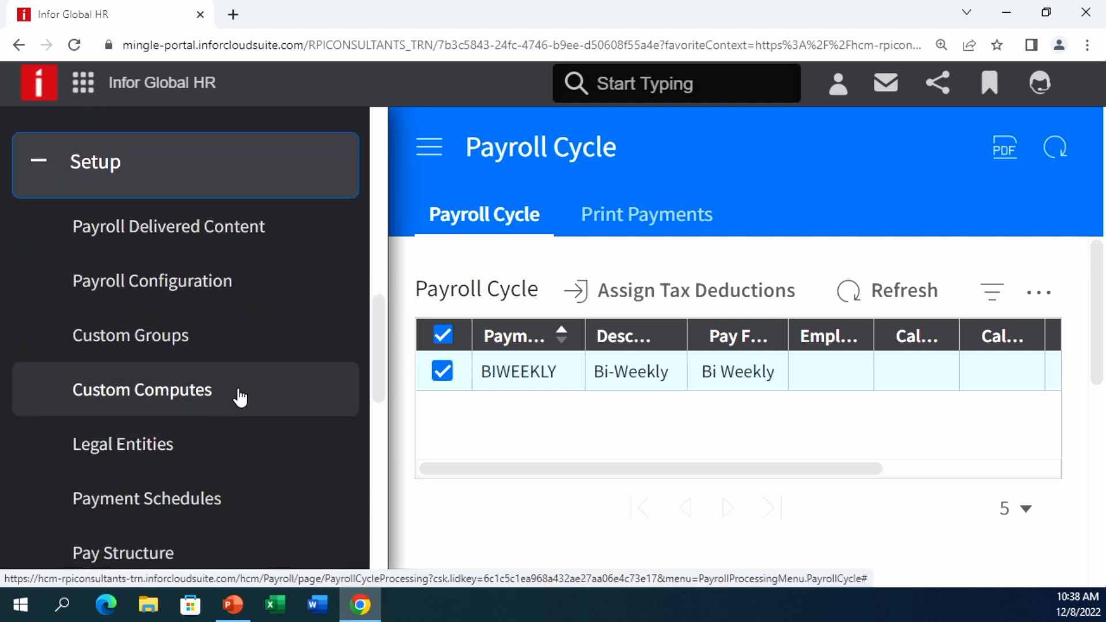
pyautogui.scroll(-1, 247, 390)
pyautogui.scroll(-1, 250, 398)
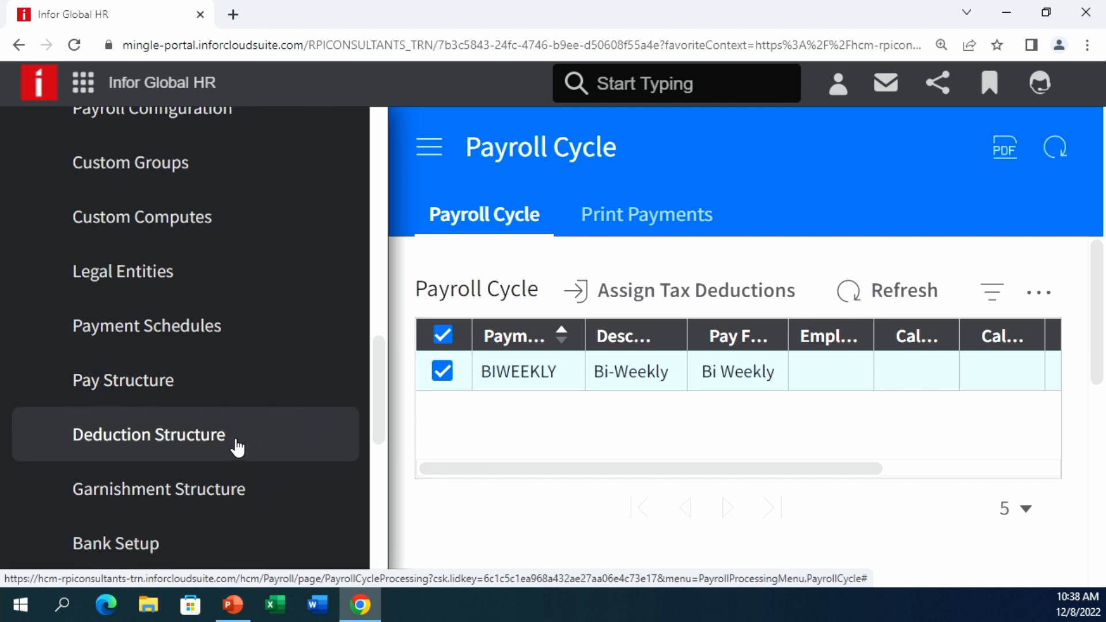
pyautogui.scroll(-1, 237, 446)
pyautogui.scroll(-1, 231, 451)
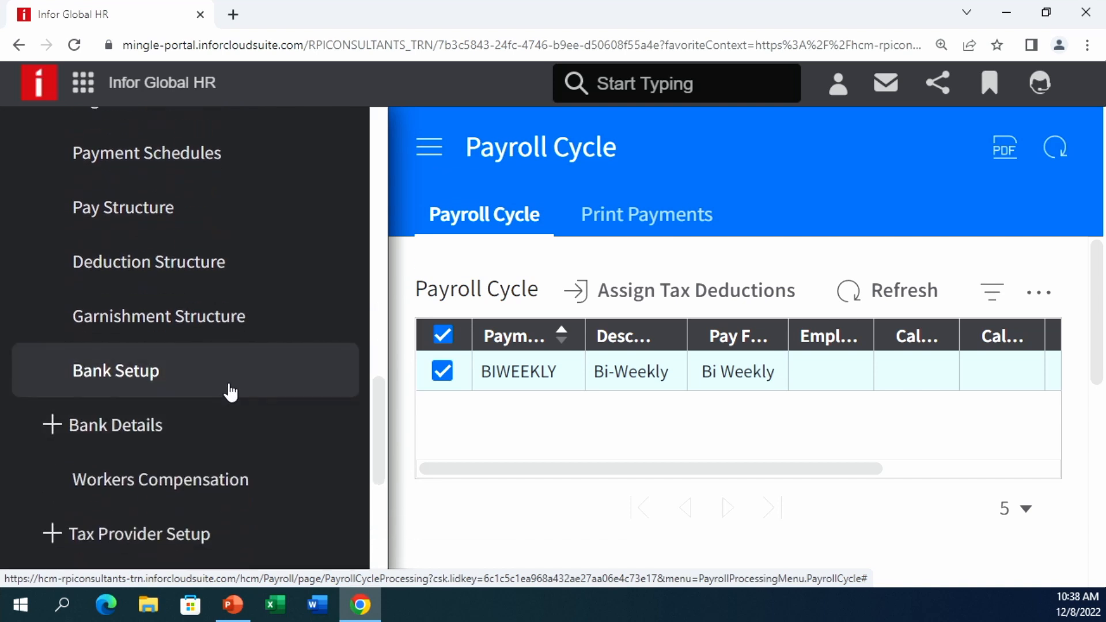
pyautogui.scroll(-2, 217, 415)
pyautogui.scroll(6, 201, 392)
pyautogui.scroll(2, 190, 299)
pyautogui.click(169, 253)
# - Expand and collapse the Utilities group to view its pages
pyautogui.scroll(-1, 147, 299)
pyautogui.click(146, 293)
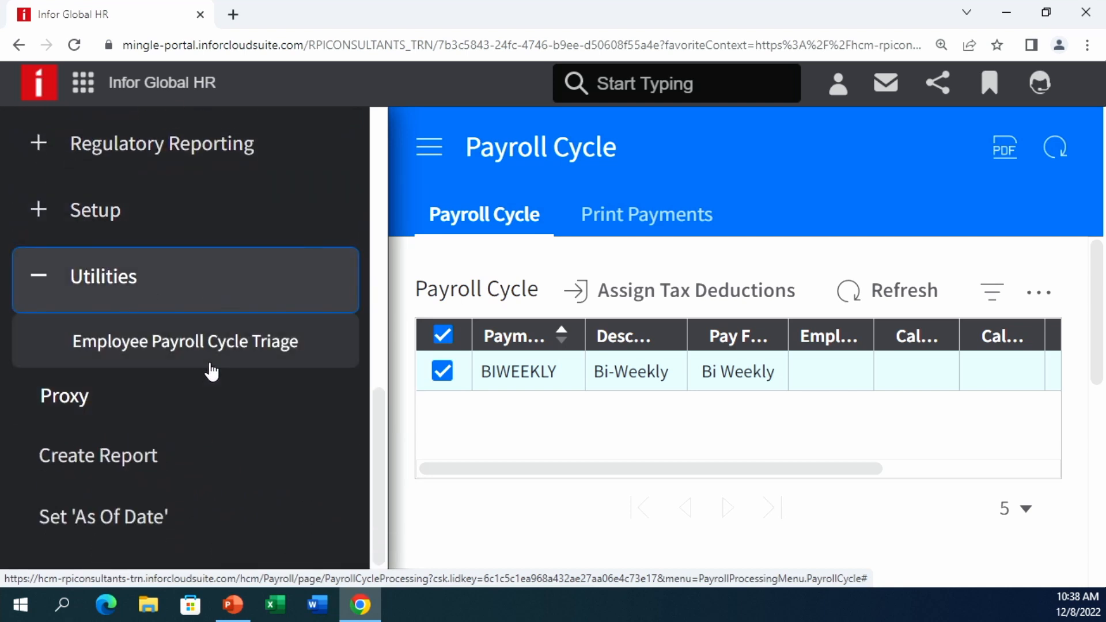
pyautogui.click(196, 288)
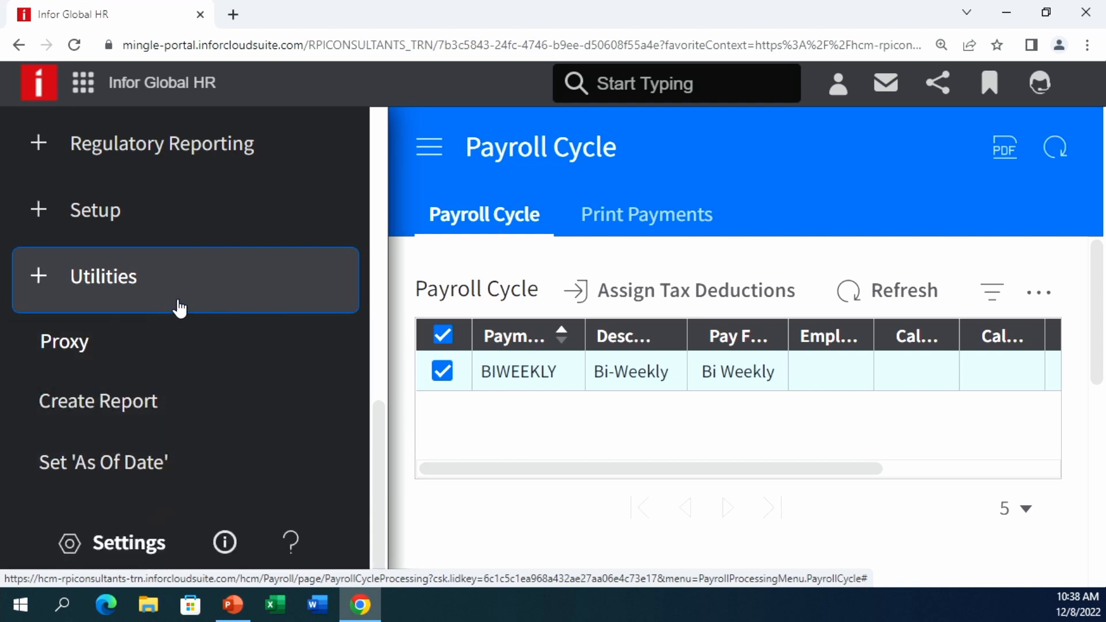
pyautogui.scroll(10, 178, 308)
pyautogui.scroll(1, 182, 283)
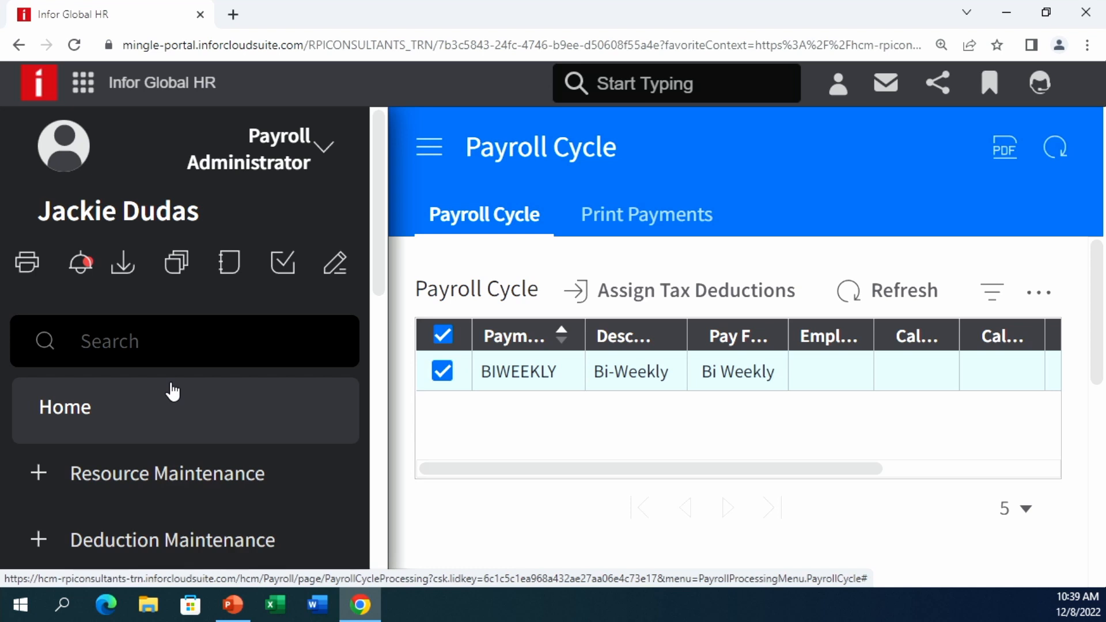
# - Open Time Records under Time Record Processing and show its Current Cycle tab
pyautogui.scroll(-3, 222, 447)
pyautogui.click(223, 455)
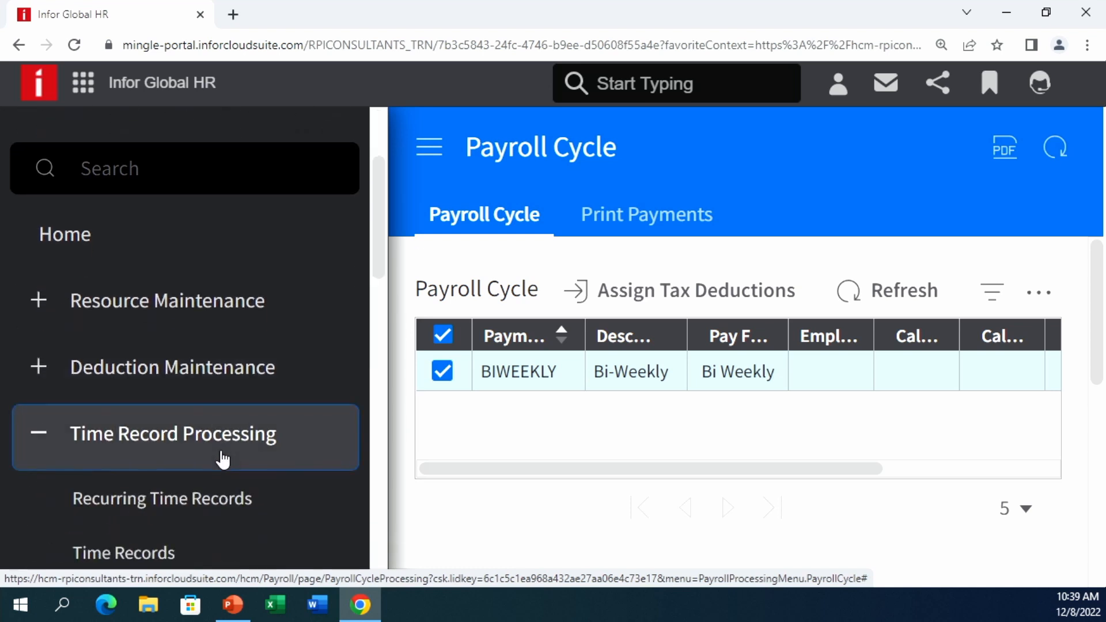
pyautogui.scroll(-2, 224, 438)
pyautogui.scroll(-2, 224, 417)
pyautogui.click(110, 368)
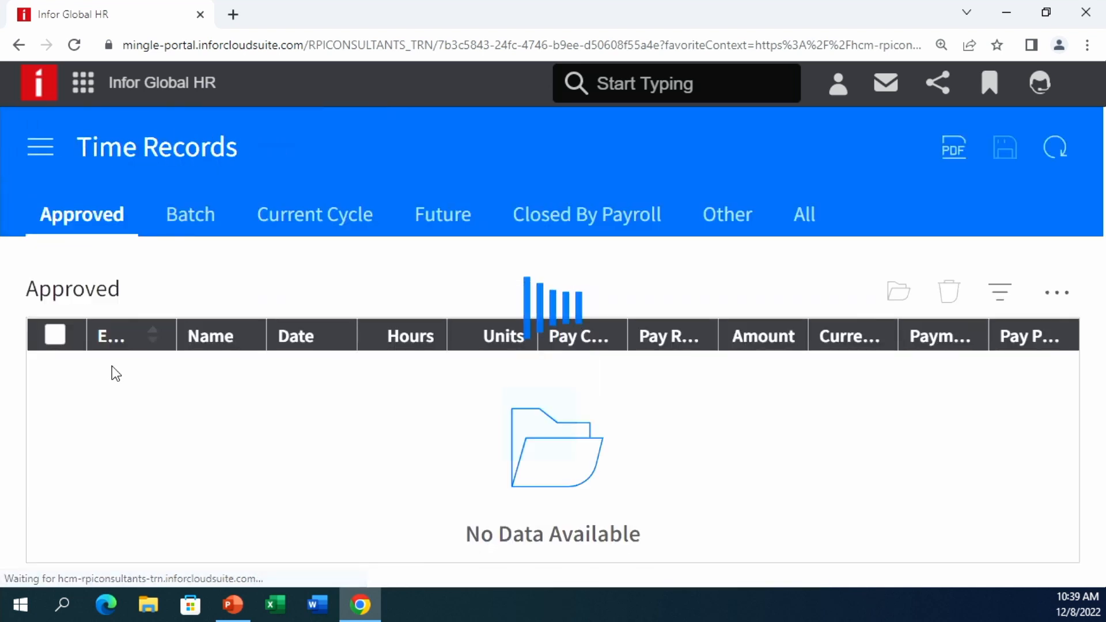
pyautogui.click(307, 233)
# - Preview the new time record form a few times, return to the list, then reopen navigation
pyautogui.click(860, 290)
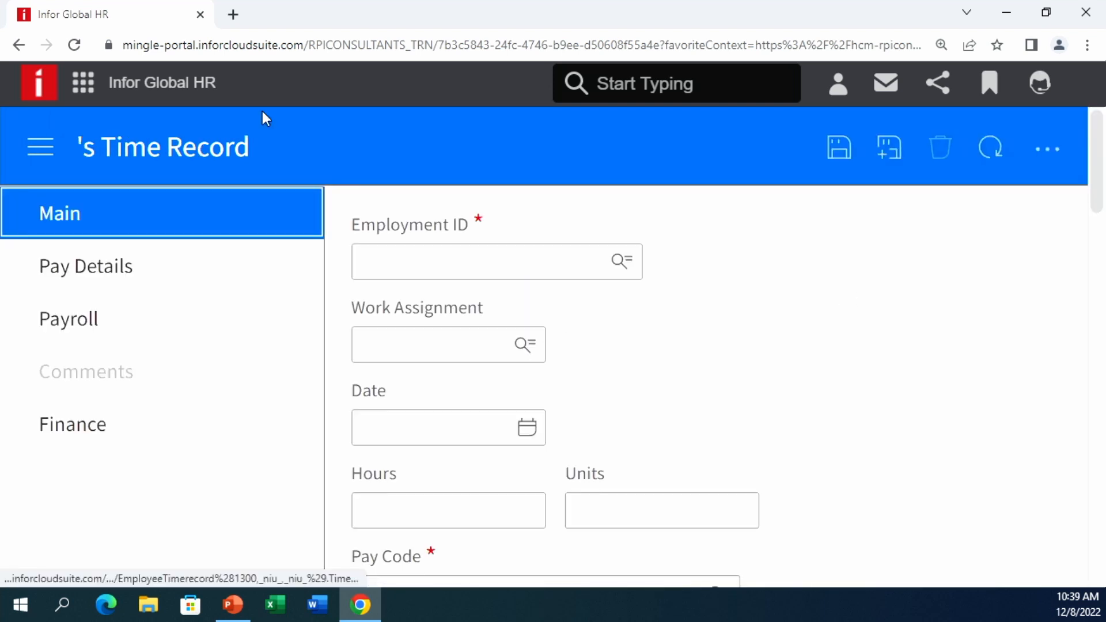
pyautogui.click(18, 45)
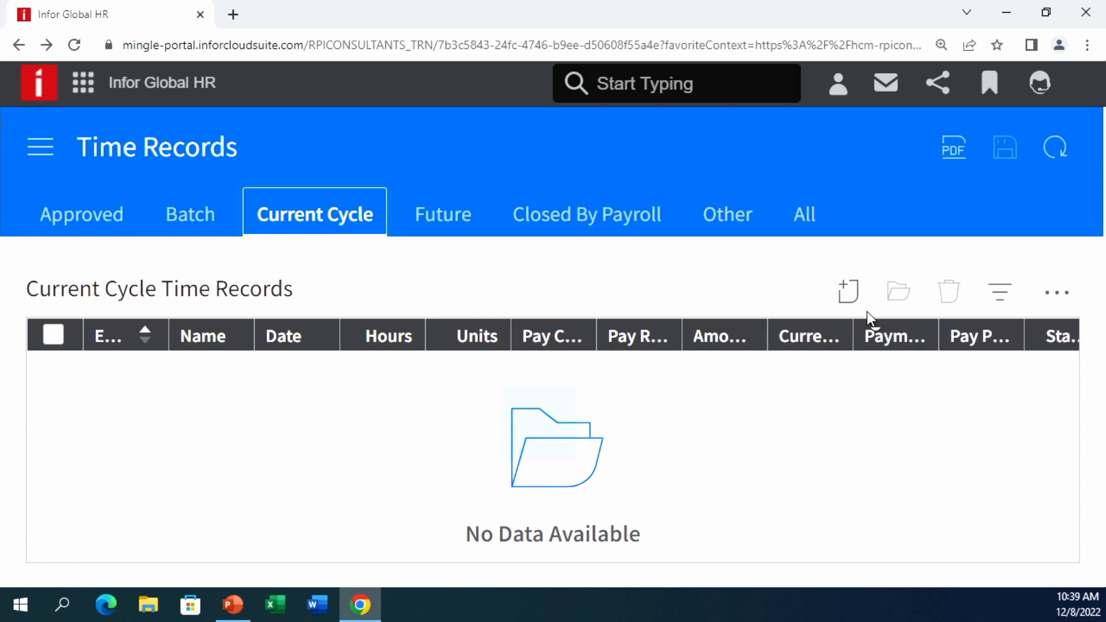
pyautogui.click(848, 292)
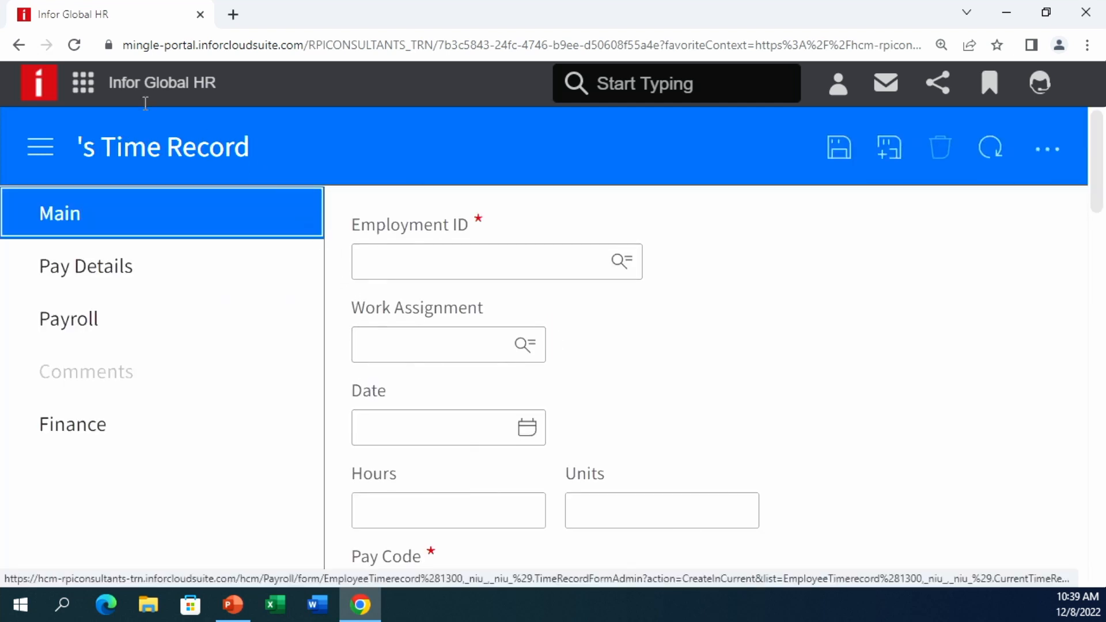
pyautogui.click(23, 40)
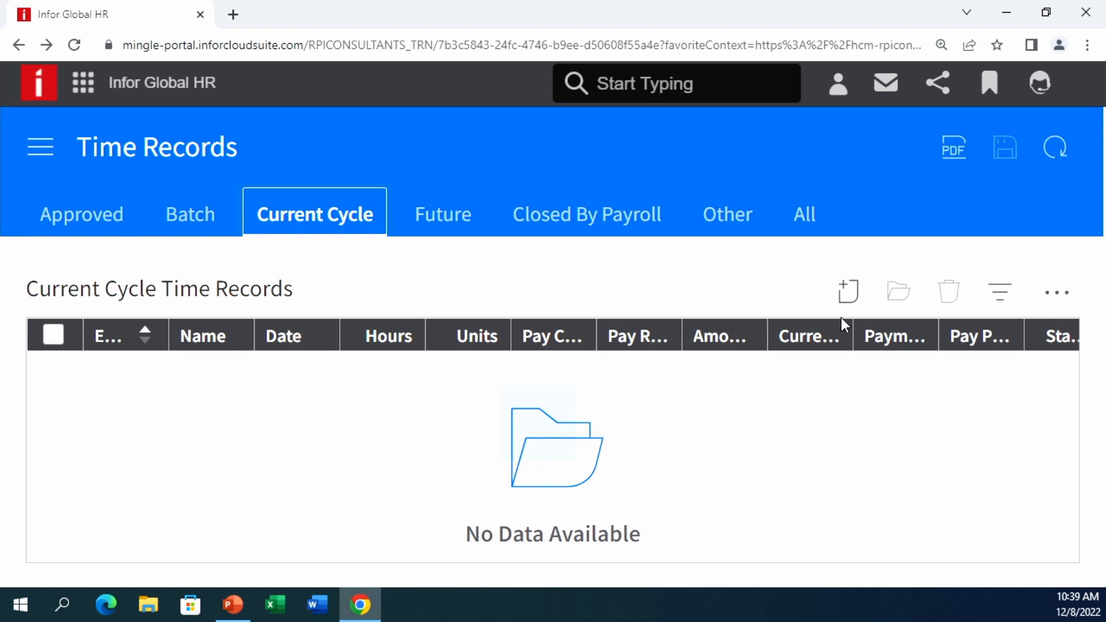
pyautogui.click(844, 292)
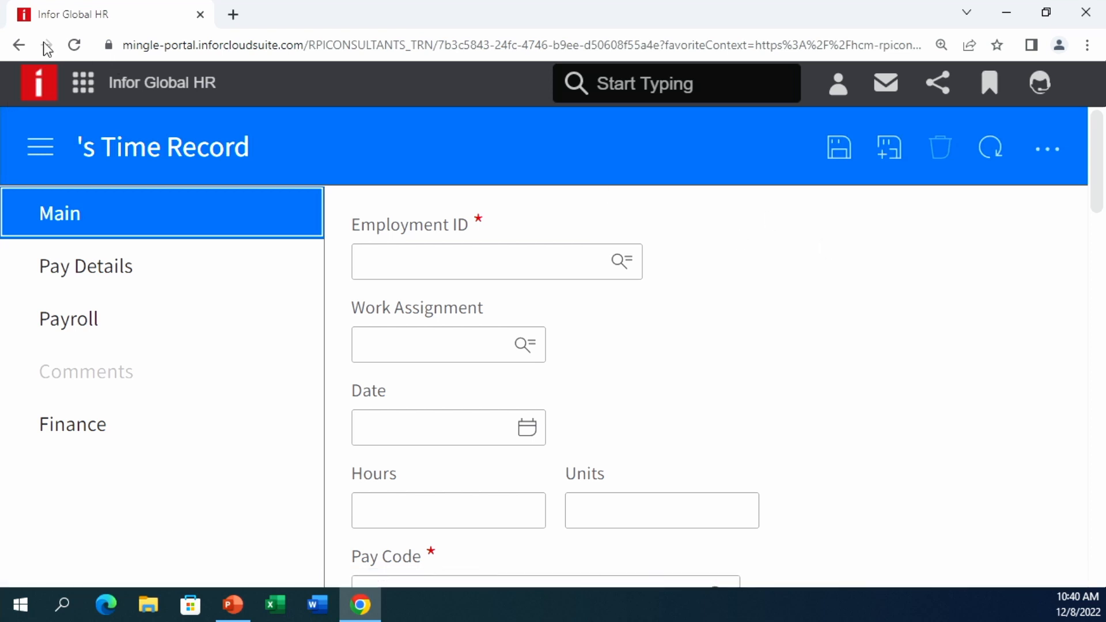
pyautogui.click(21, 49)
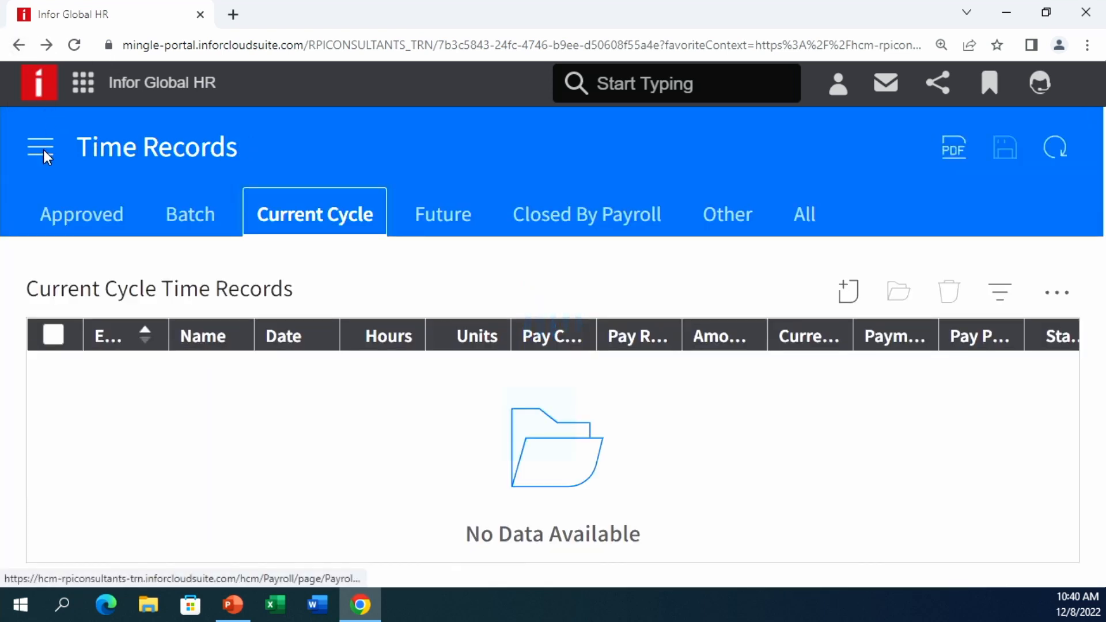
pyautogui.click(38, 152)
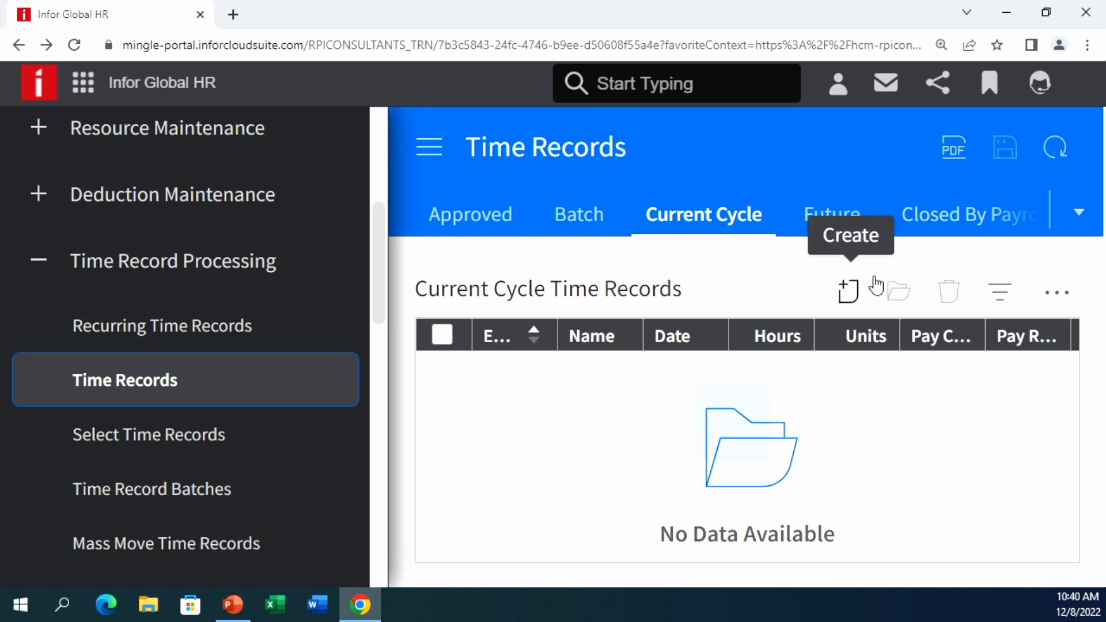
# - Show the Closed By Payroll time records, such as October 2022 REGULAR 40-hour entries, then reopen navigation
pyautogui.click(939, 216)
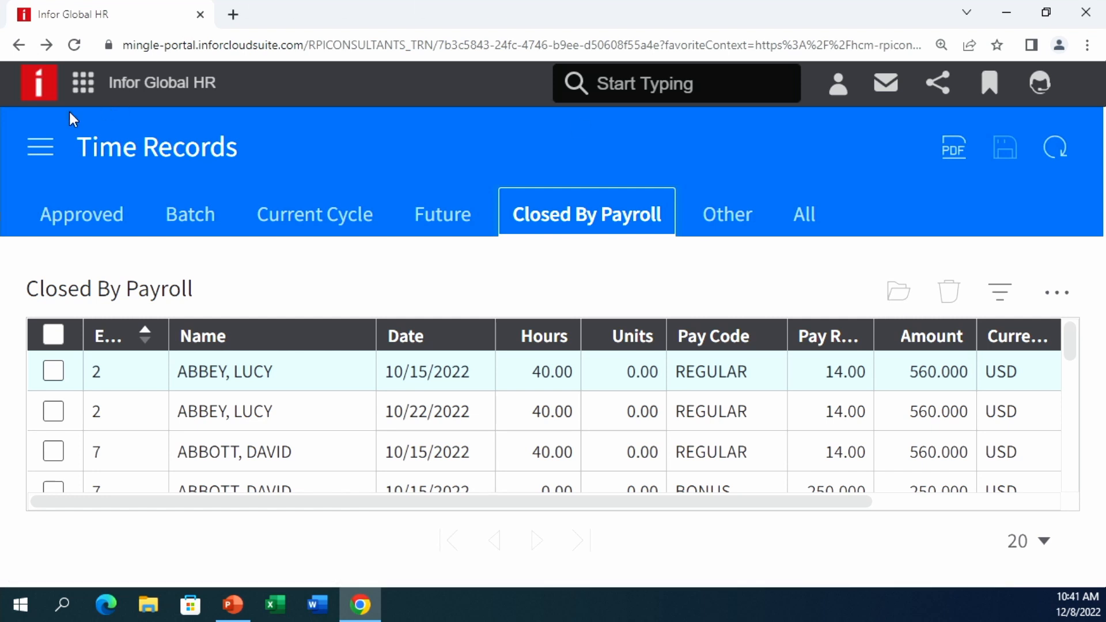
pyautogui.click(42, 147)
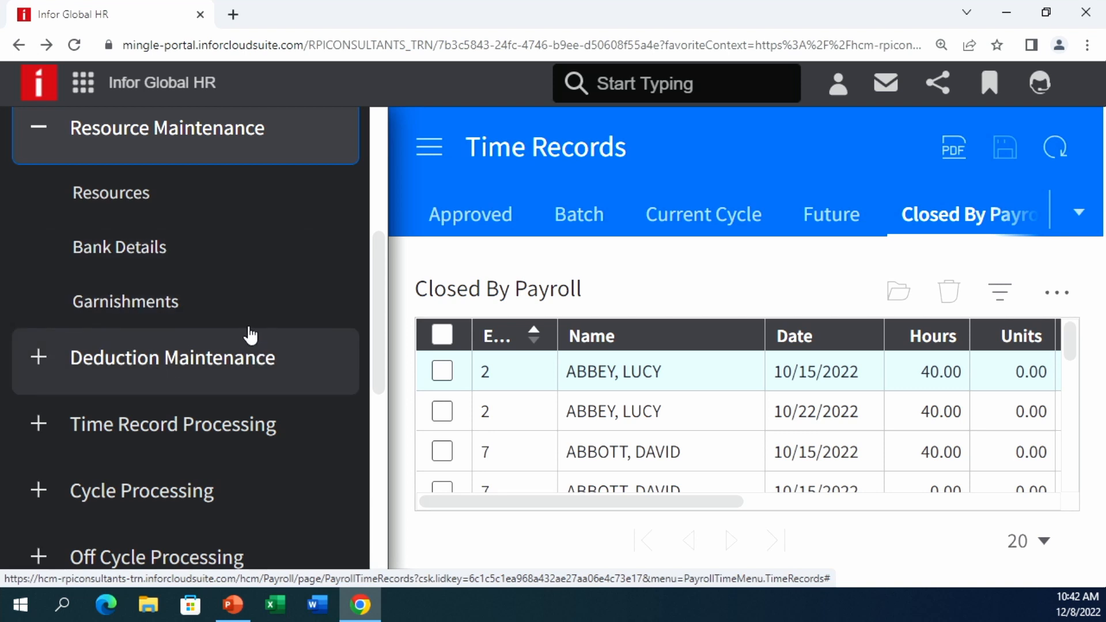
# - Collapse Resource Maintenance, expand Off Cycle Processing and open the empty Manual Payments page
pyautogui.scroll(3, 253, 340)
pyautogui.click(168, 306)
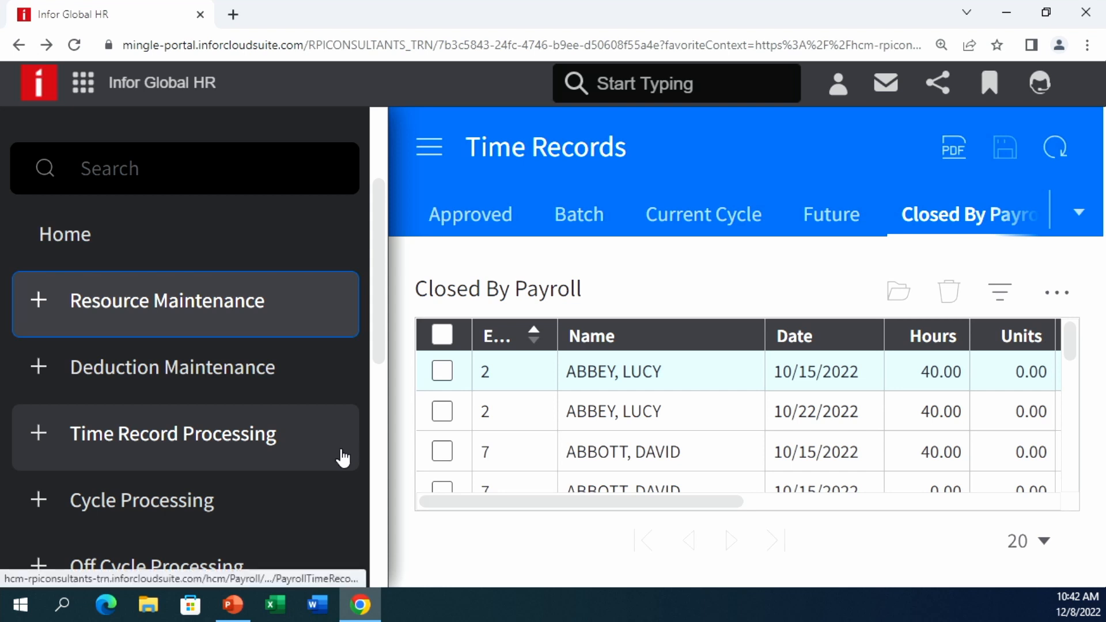
pyautogui.scroll(-3, 251, 534)
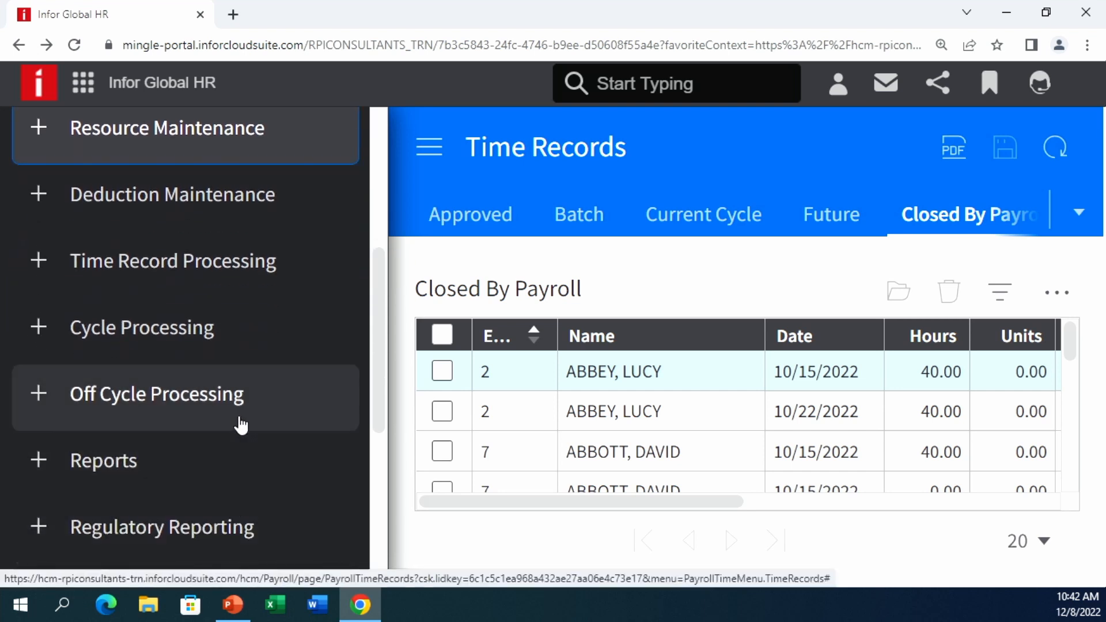
pyautogui.click(241, 425)
pyautogui.click(245, 463)
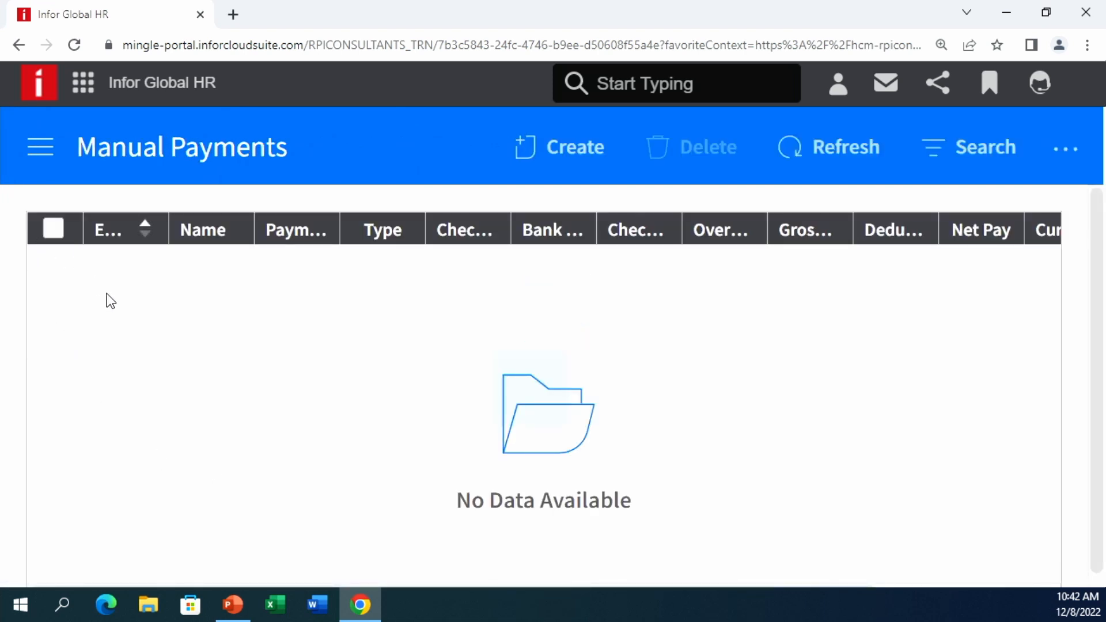
# - Create a blank manual payment form with empty Employment ID, Bank Code and Check Date, and show the navigation menu
pyautogui.click(574, 146)
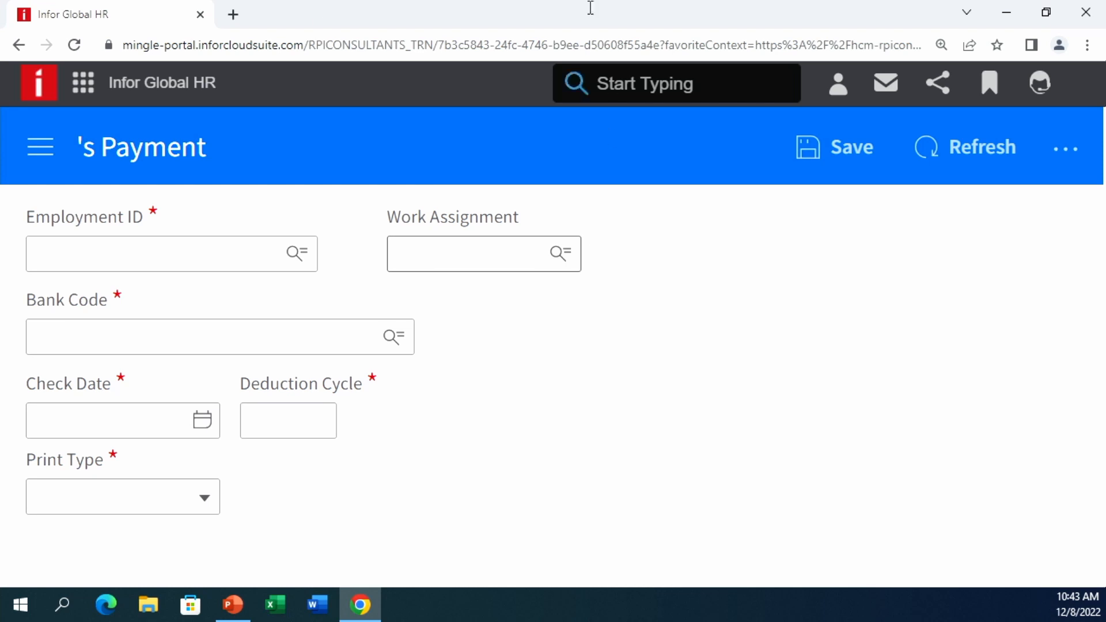
pyautogui.click(57, 151)
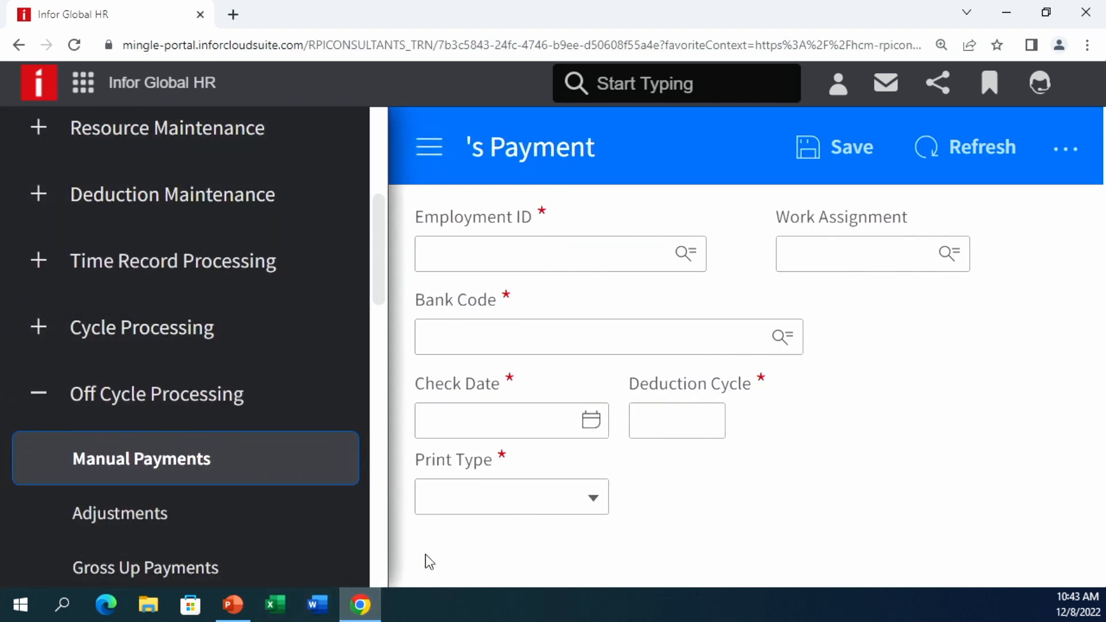